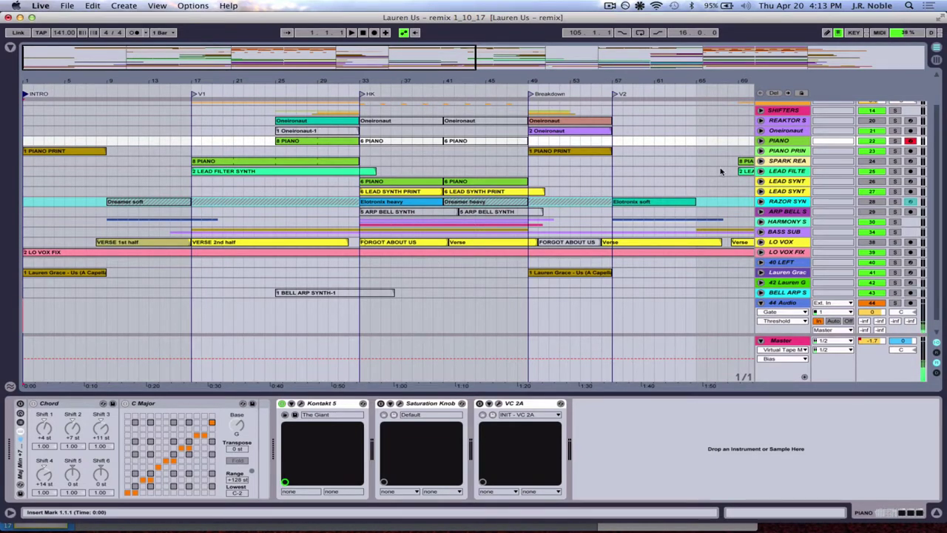
Turn off input monitoring on the 44 Audio track and play the whole arrangement from the start.
{"action": "scroll", "coordinate": [721, 171], "scroll_direction": "up", "scroll_amount": 3}
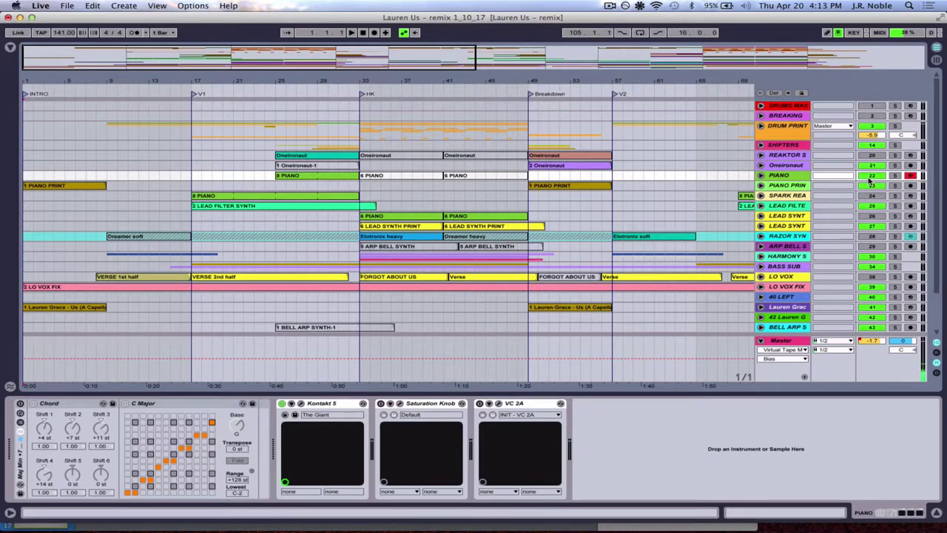
{"action": "key", "text": "super+t"}
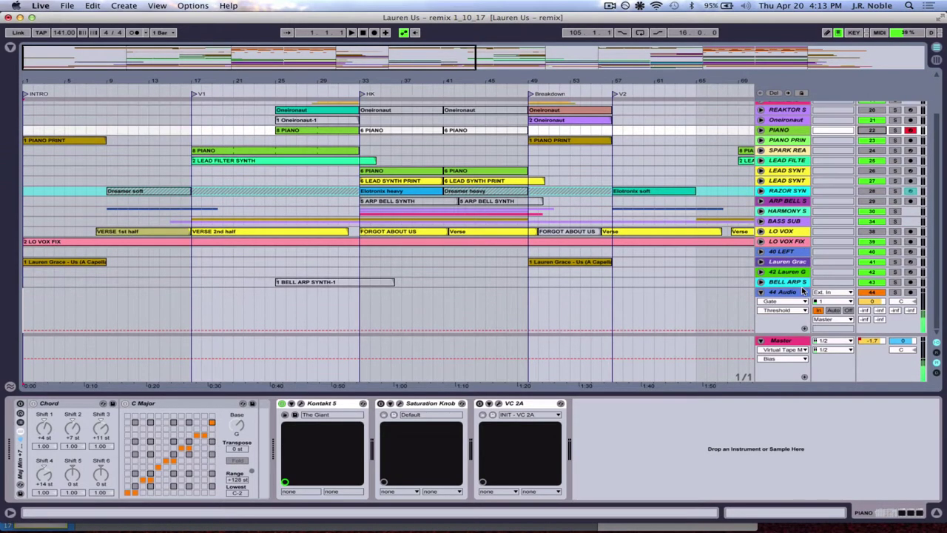
{"action": "left_click", "coordinate": [848, 310]}
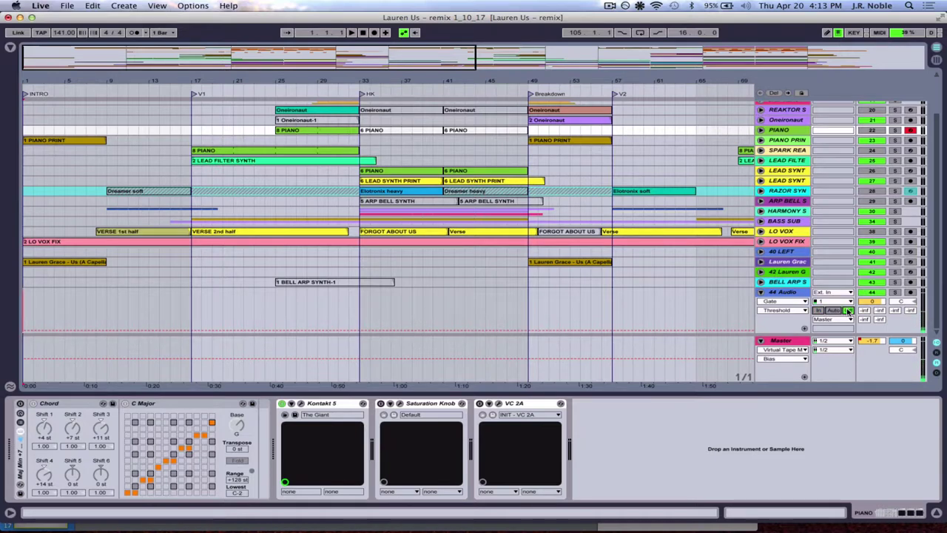
{"action": "key", "text": "space"}
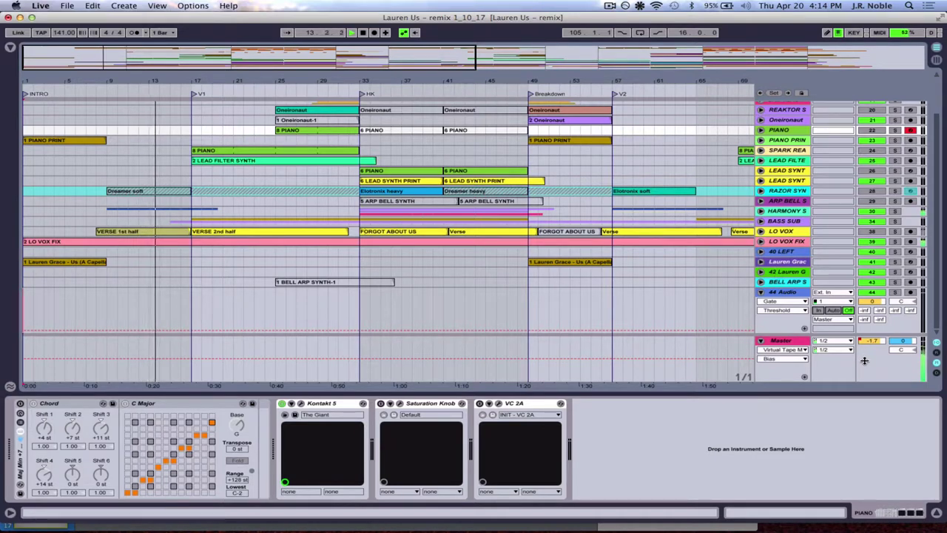
{"action": "scroll", "coordinate": [656, 293], "scroll_direction": "up", "scroll_amount": 3}
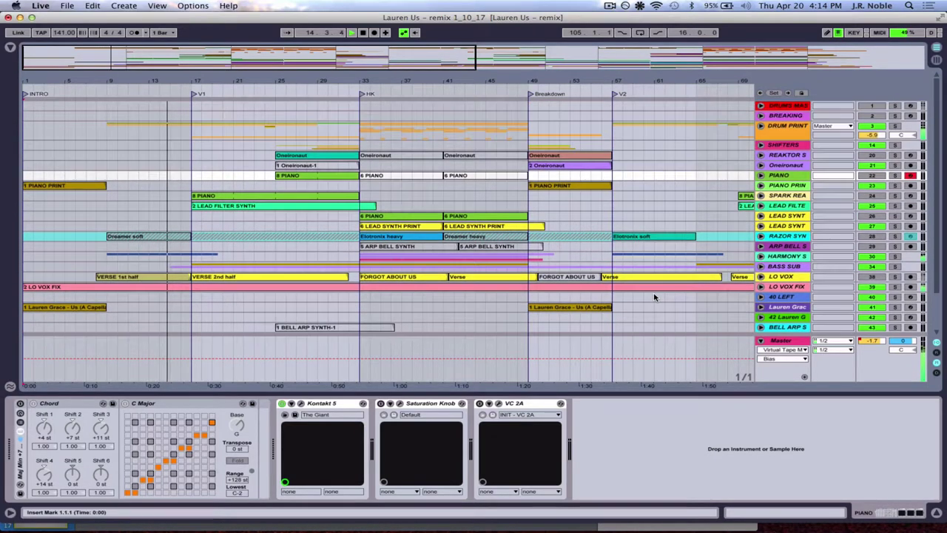
{"action": "key", "text": "super+t"}
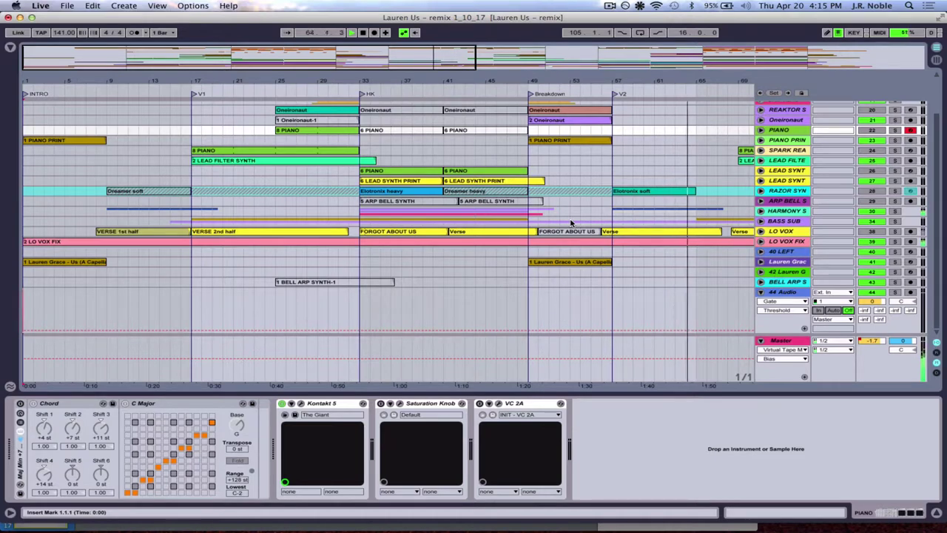
{"action": "mouse_move", "coordinate": [395, 82]}
{"action": "left_mouse_down"}
{"action": "mouse_move", "coordinate": [396, 43]}
{"action": "mouse_move", "coordinate": [219, 79]}
{"action": "left_mouse_up"}
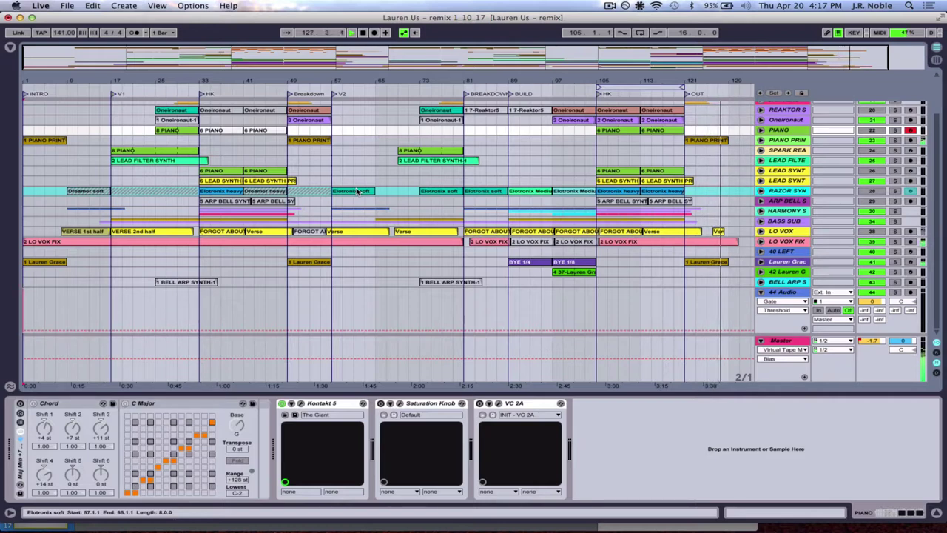
Unfold the LO VOX track to inspect its waveforms and the "VERSE 1st half" clip, and fold the track again.
{"action": "left_click", "coordinate": [651, 232]}
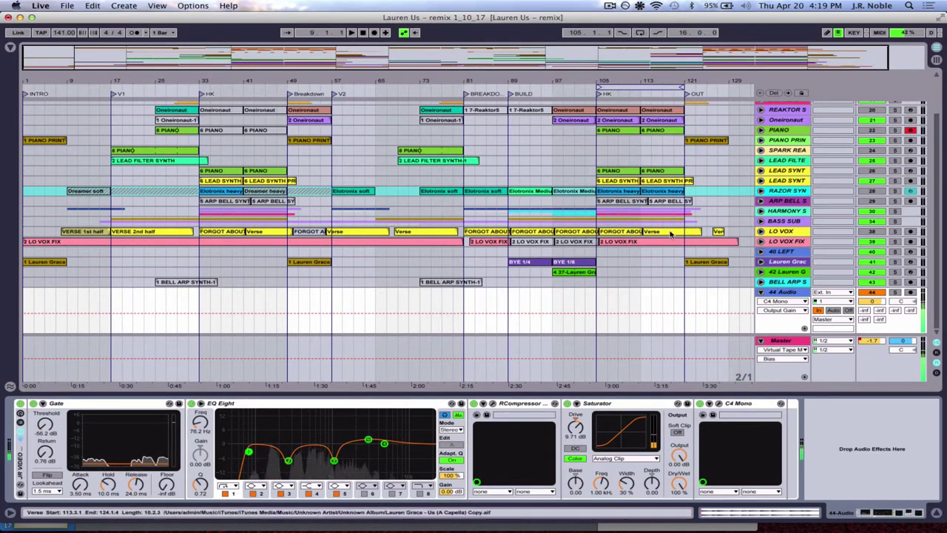
{"action": "left_click", "coordinate": [761, 231]}
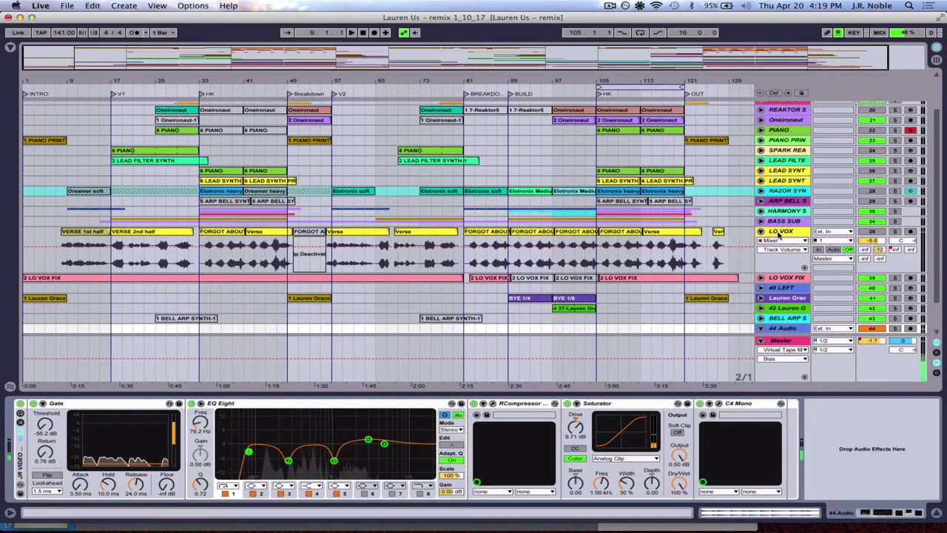
{"action": "left_click", "coordinate": [778, 232]}
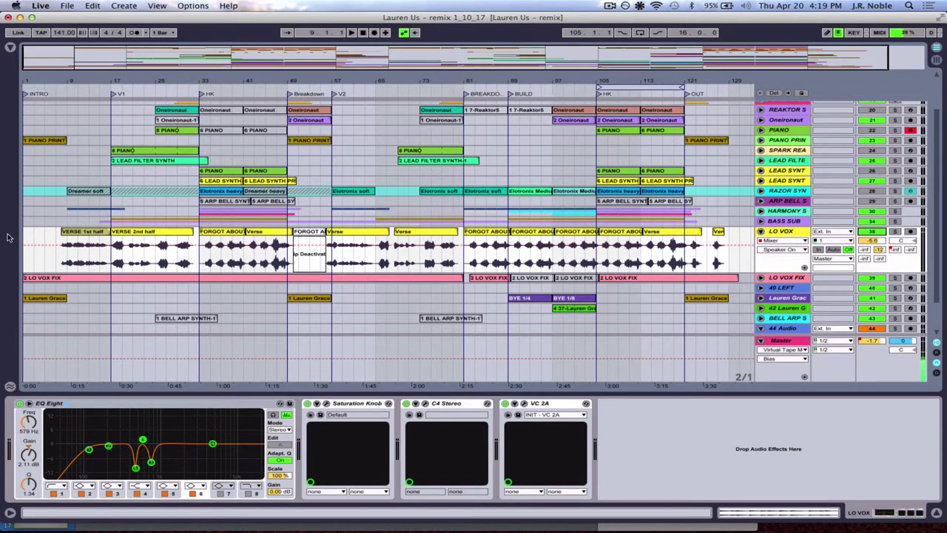
{"action": "left_click", "coordinate": [92, 233]}
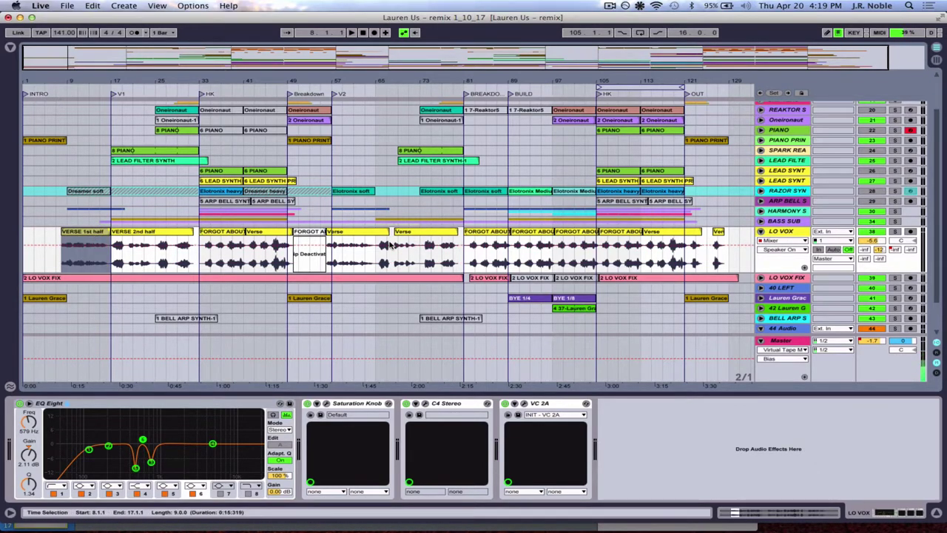
{"action": "left_click", "coordinate": [876, 233]}
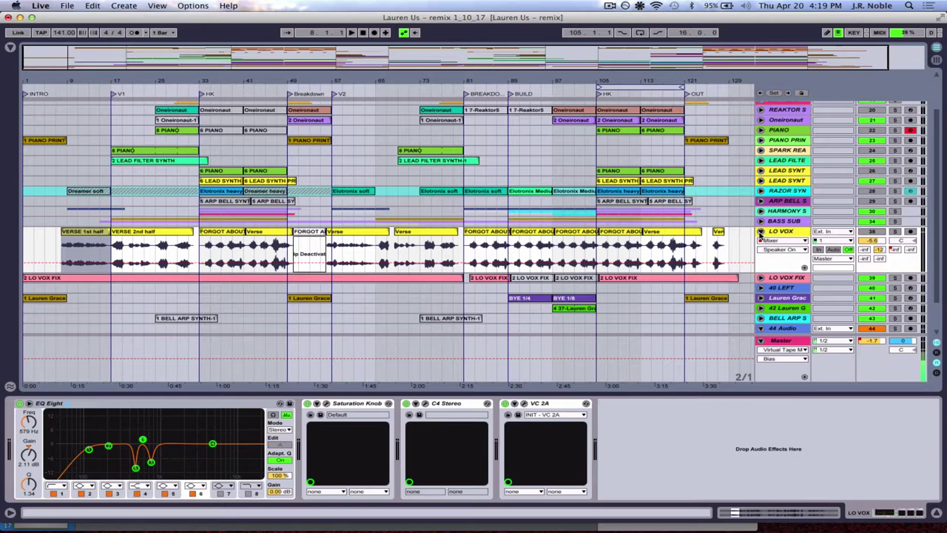
{"action": "left_click", "coordinate": [760, 231]}
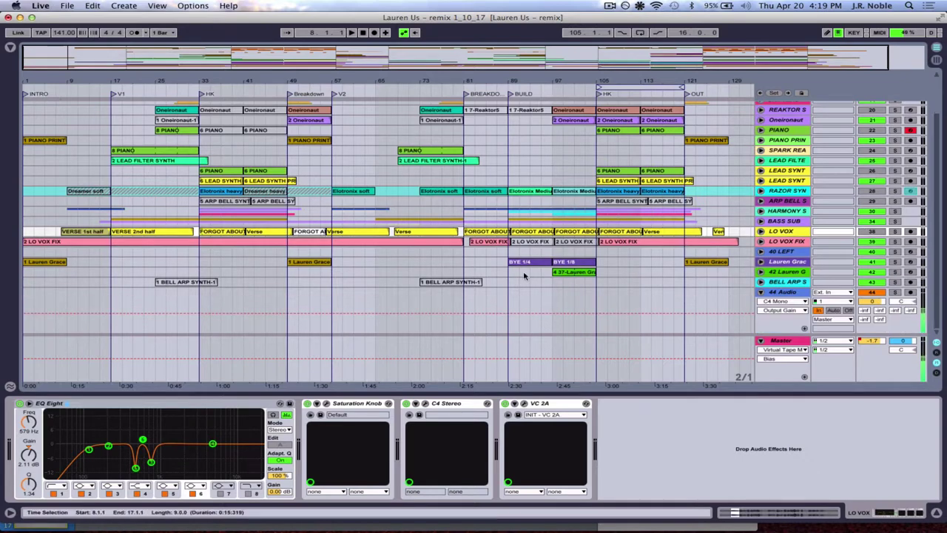
Unfold the sliced a cappella track 41, select its intro clip, and briefly toggle the track's solo on and off.
{"action": "left_click", "coordinate": [761, 263]}
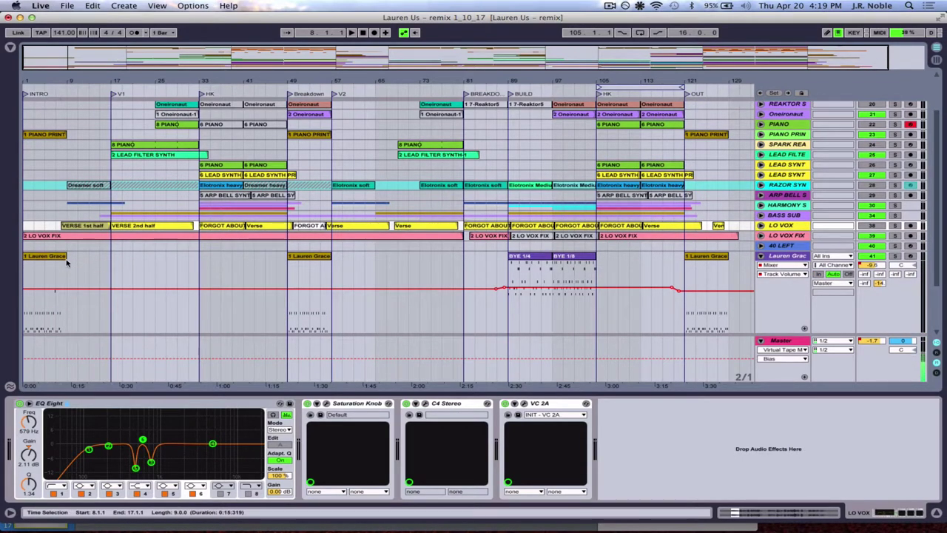
{"action": "left_click", "coordinate": [49, 261]}
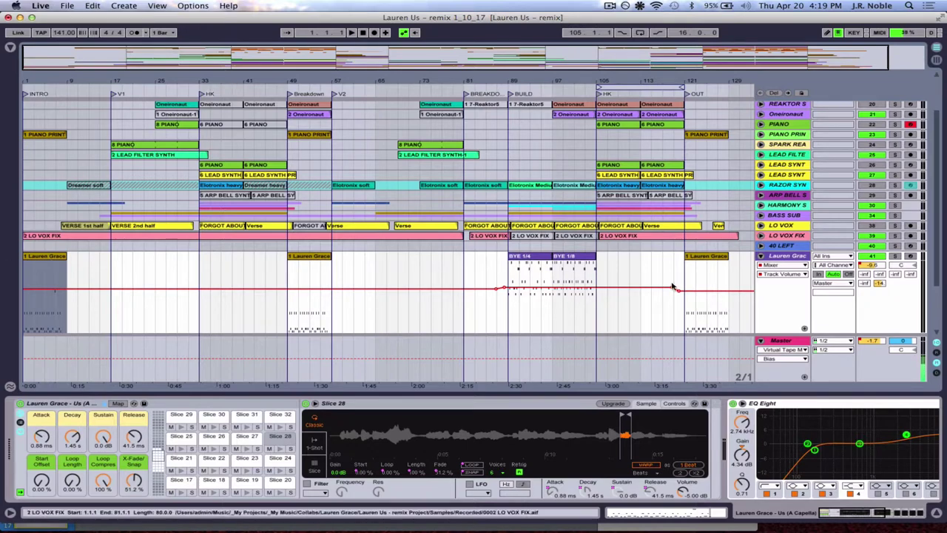
{"action": "left_click", "coordinate": [895, 255]}
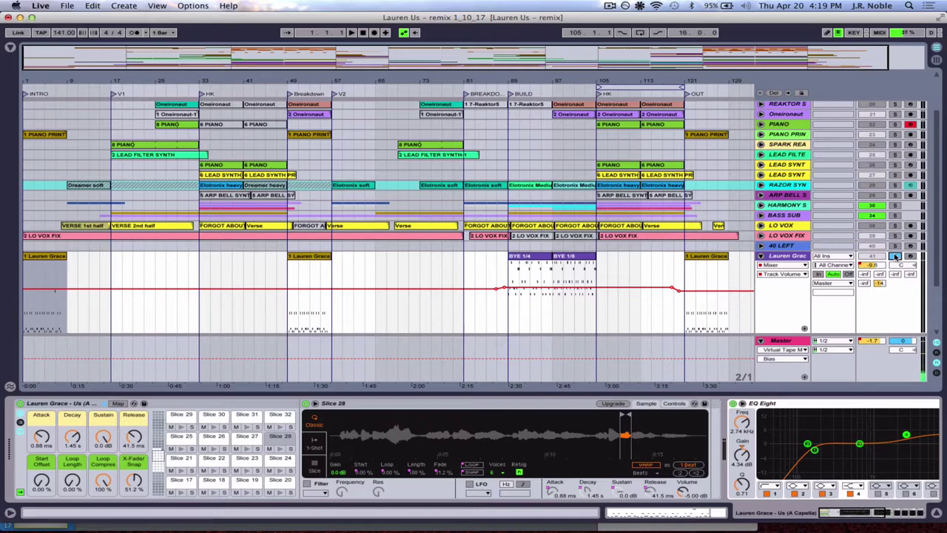
{"action": "left_click", "coordinate": [897, 256]}
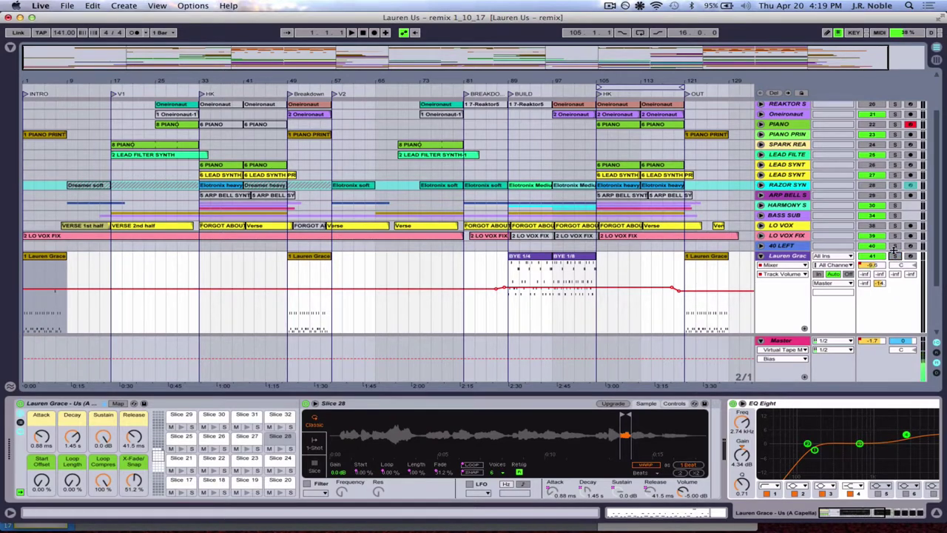
Solo tracks 44 and 41 while playing the a cappella clip in the intro, and clear both solos.
{"action": "scroll", "coordinate": [880, 266], "scroll_direction": "down", "scroll_amount": 3}
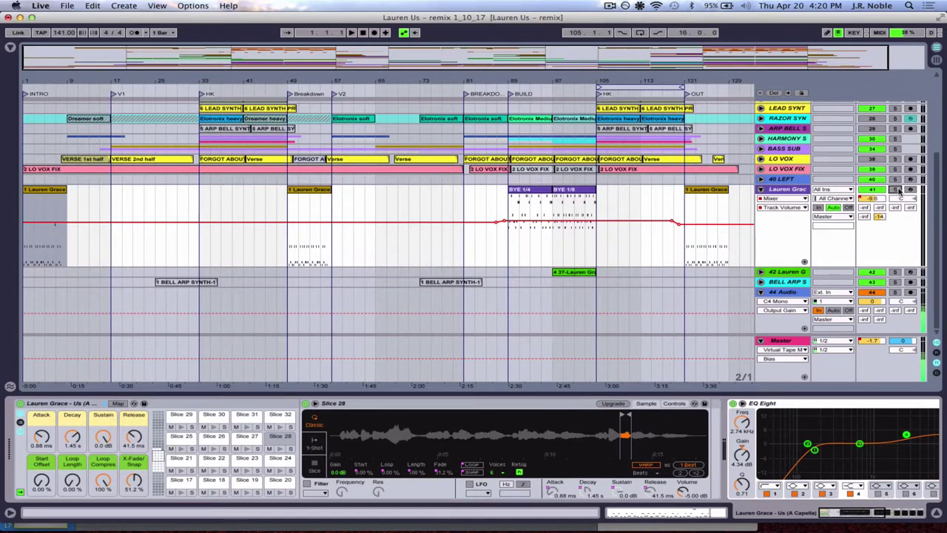
{"action": "left_click", "coordinate": [894, 293]}
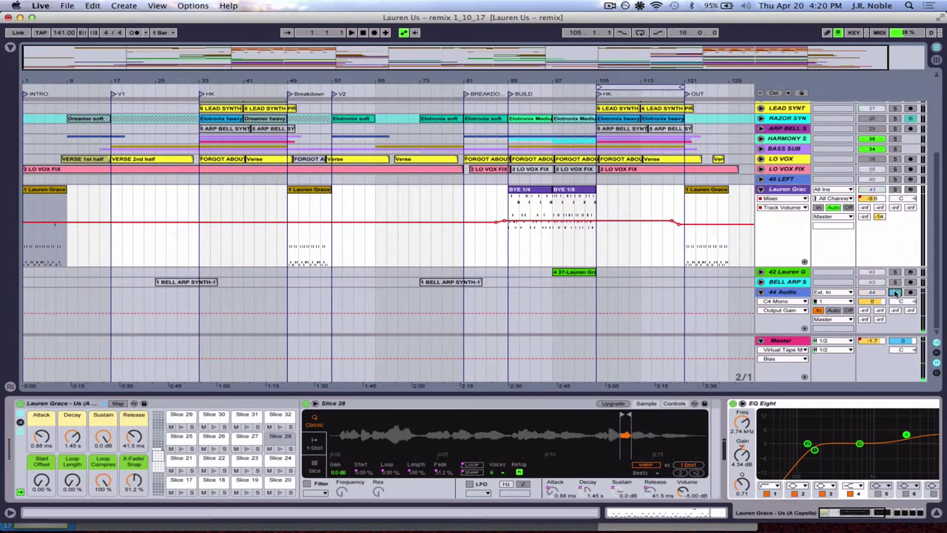
{"action": "left_click", "coordinate": [895, 190]}
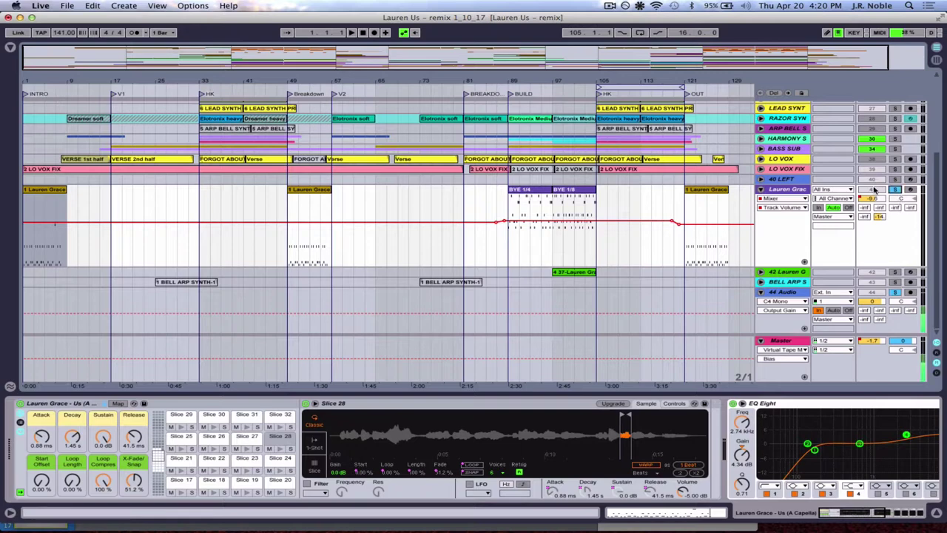
{"action": "left_click", "coordinate": [43, 191]}
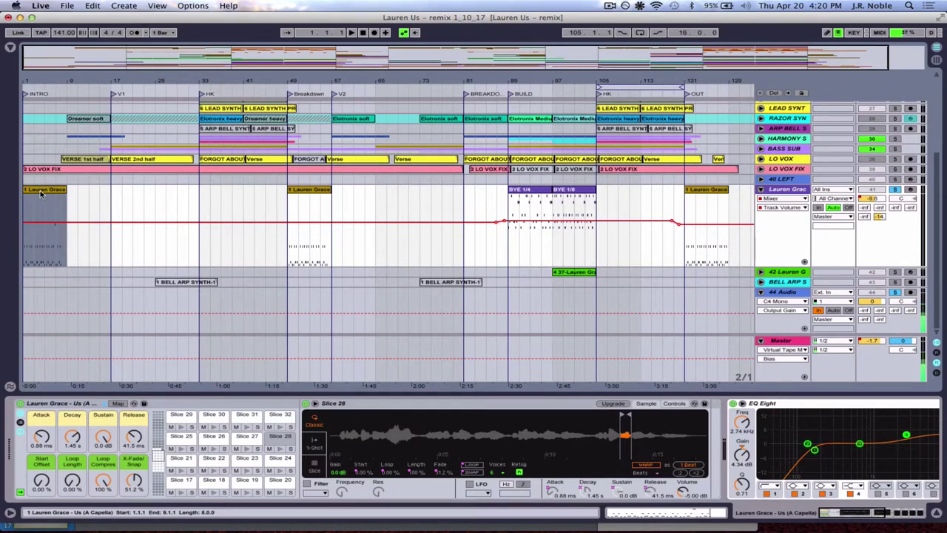
{"action": "key", "text": "space"}
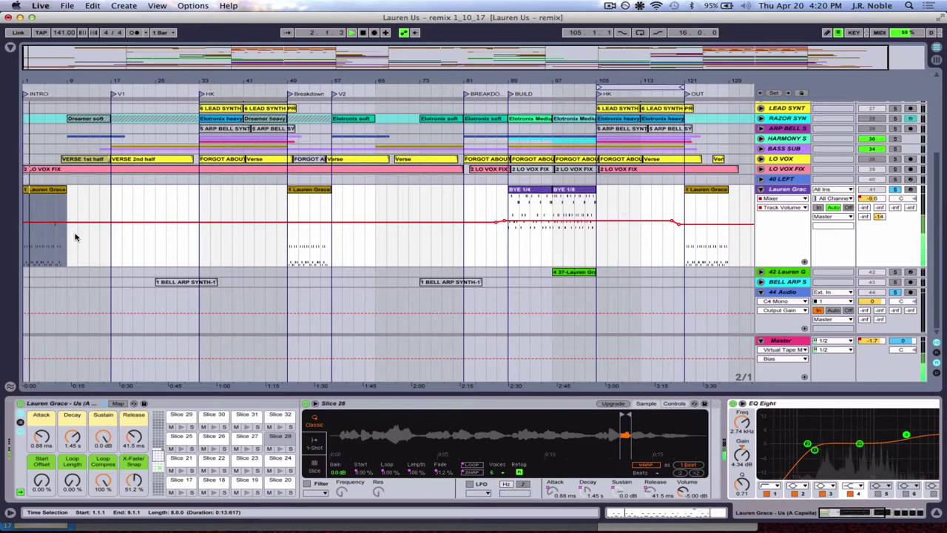
{"action": "key", "text": "z"}
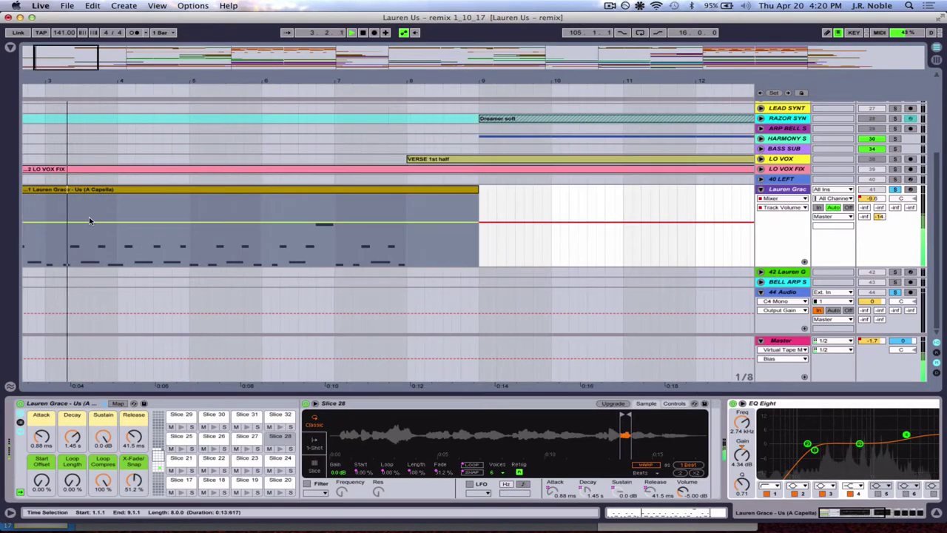
{"action": "scroll", "coordinate": [124, 251], "scroll_direction": "left", "scroll_amount": 3}
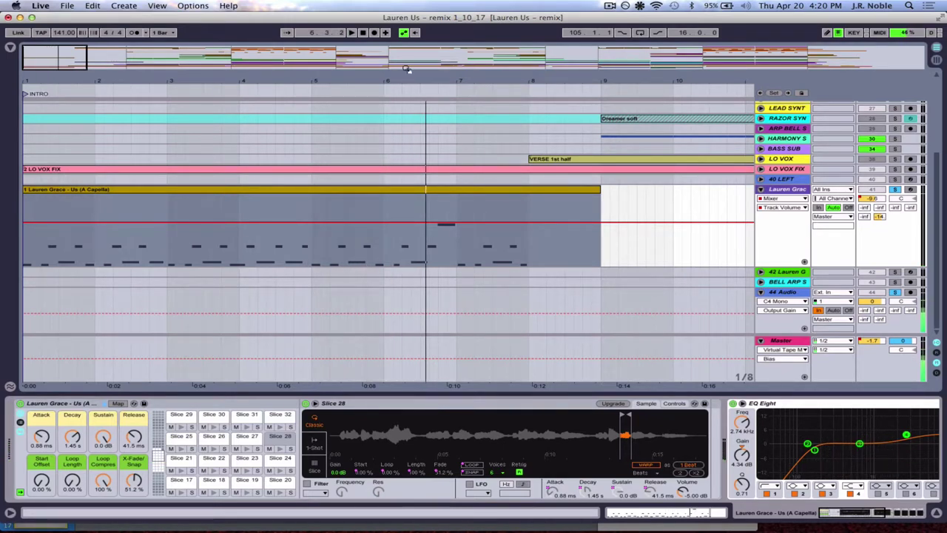
{"action": "left_click", "coordinate": [894, 294]}
{"action": "left_click", "coordinate": [895, 190]}
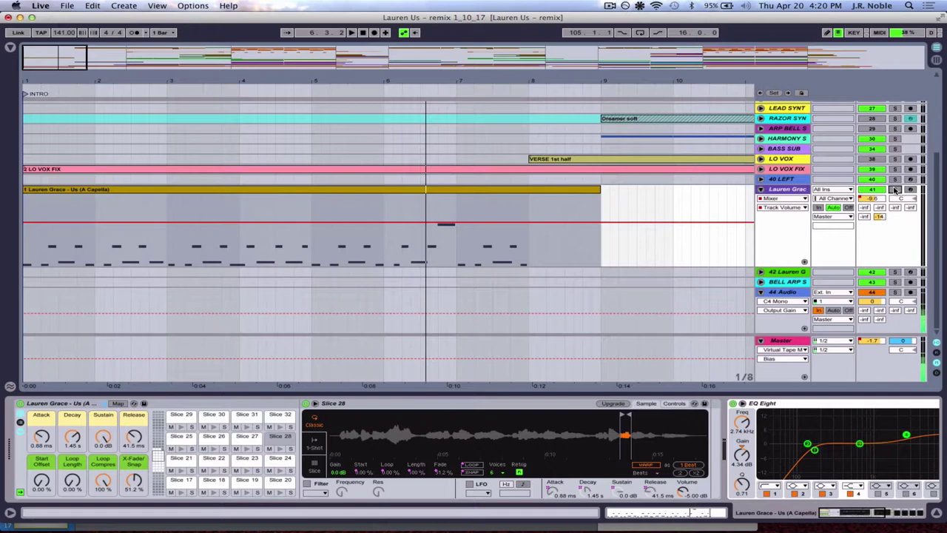
Play the opening of the intro with all tracks, and play the hook from the HK marker at bar 33.
{"action": "left_click_drag", "start_coordinate": [561, 78], "coordinate": [142, 78]}
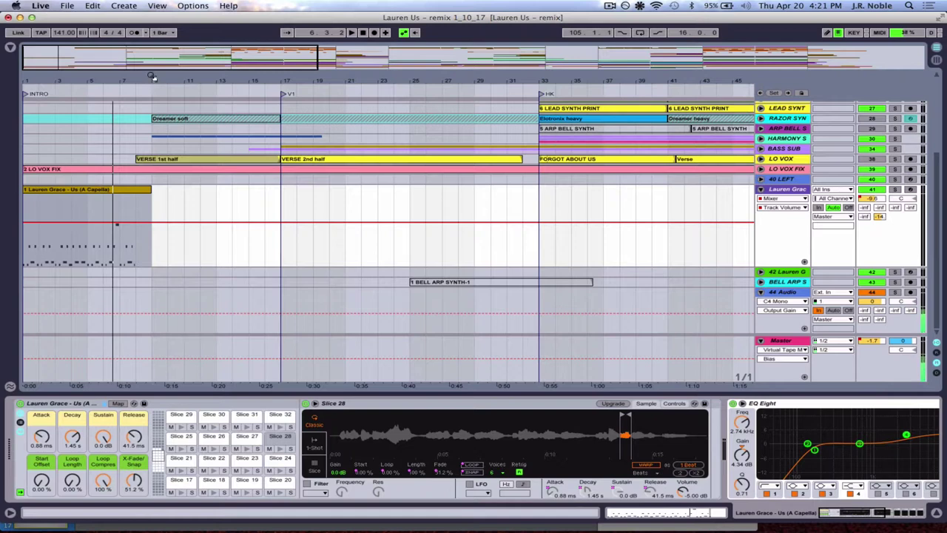
{"action": "left_click_drag", "start_coordinate": [222, 79], "coordinate": [90, 79]}
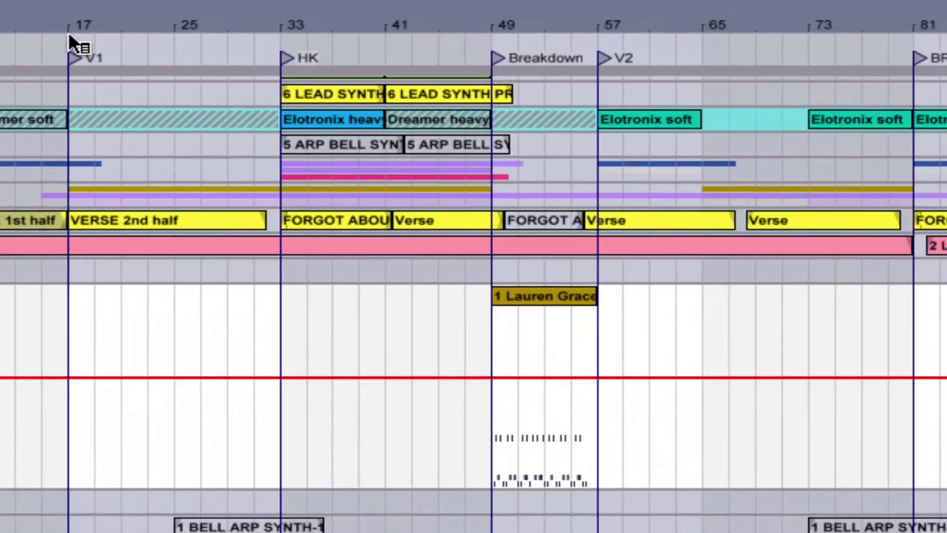
{"action": "scroll", "coordinate": [201, 160], "scroll_direction": "up", "scroll_amount": 5}
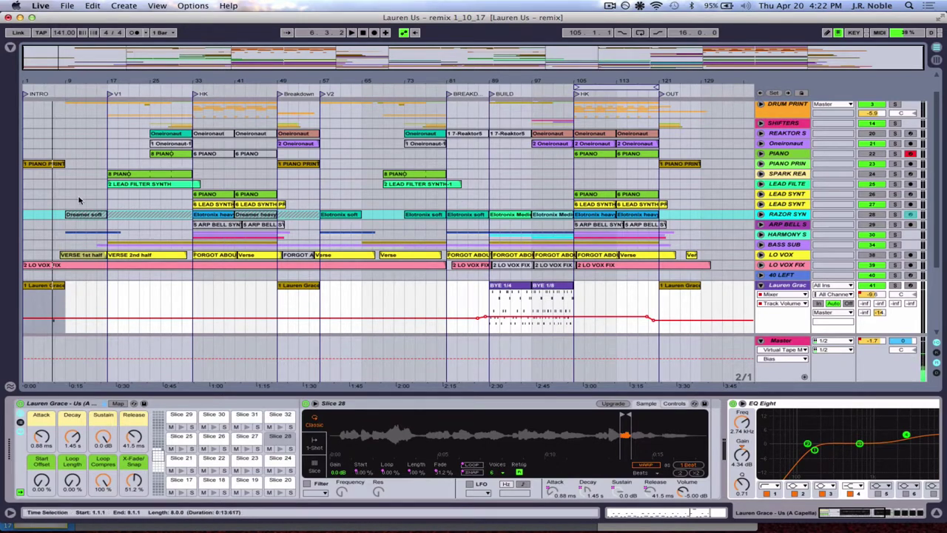
{"action": "left_click_drag", "start_coordinate": [74, 77], "coordinate": [133, 160]}
{"action": "scroll", "coordinate": [133, 161], "scroll_direction": "left", "scroll_amount": 3}
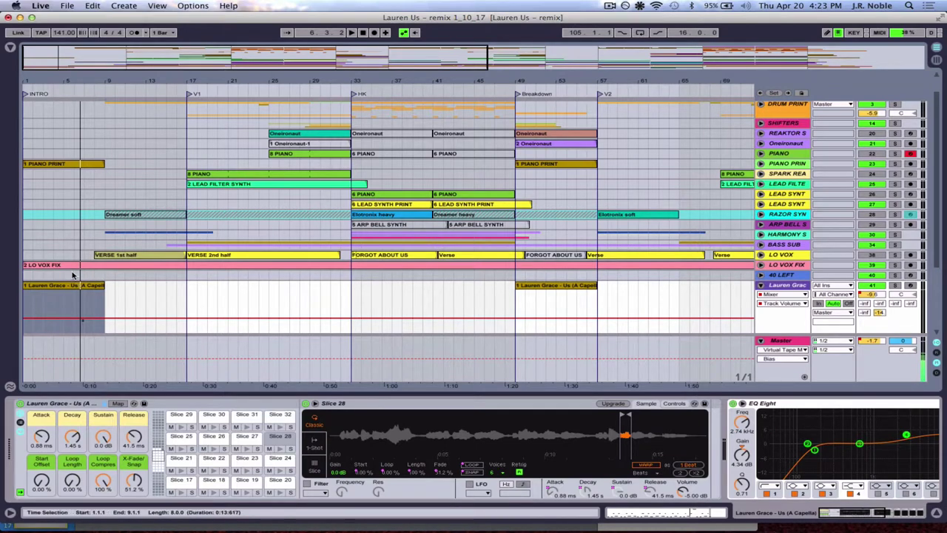
{"action": "key", "text": "space"}
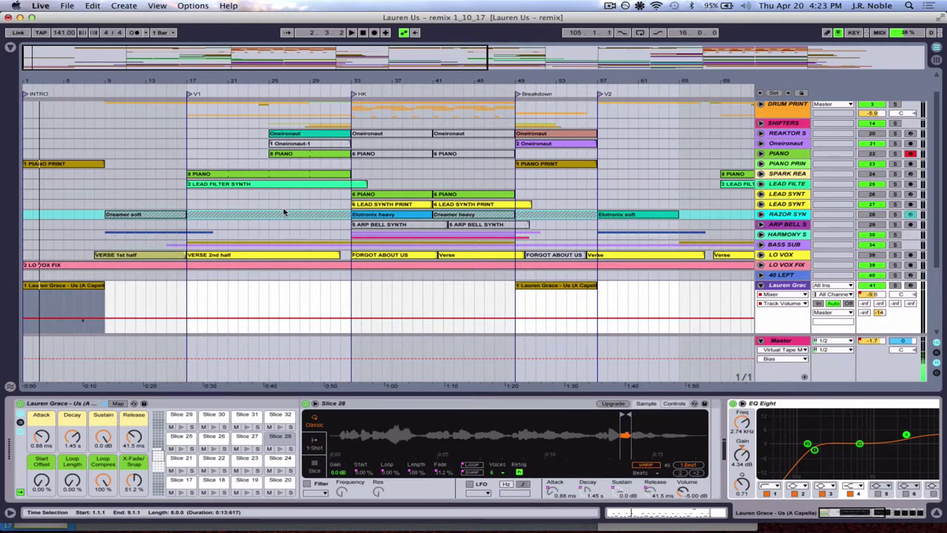
{"action": "left_click", "coordinate": [354, 97]}
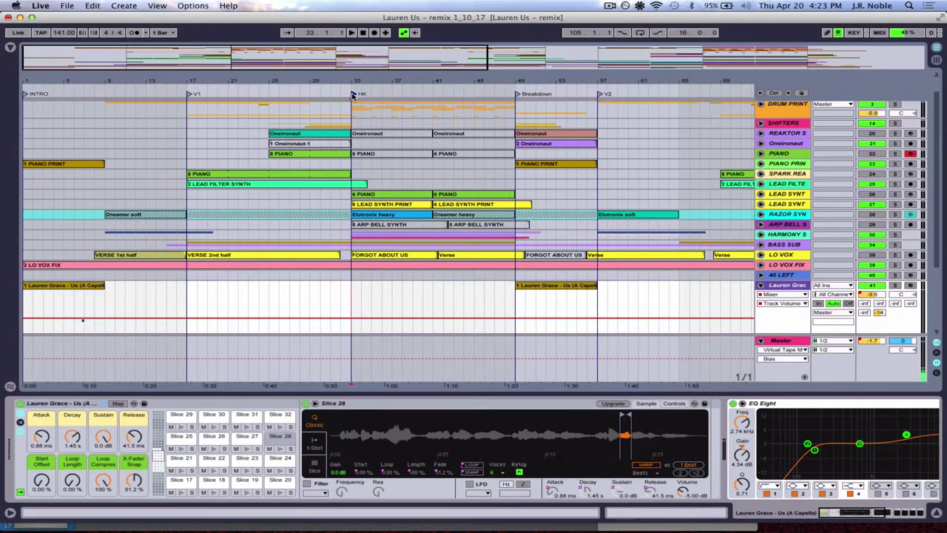
{"action": "key", "text": "space"}
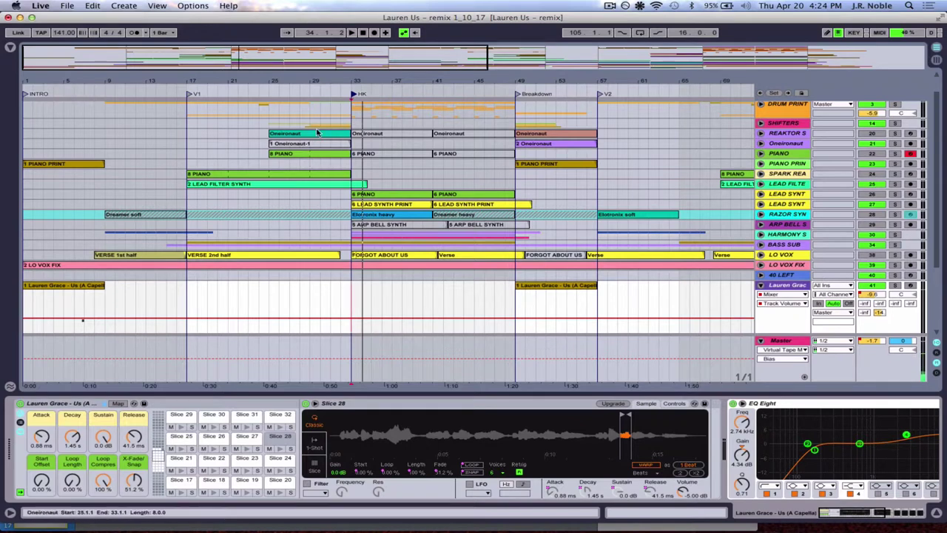
Move the playback start to the Breakdown marker at bar 49.
{"action": "key", "text": "plus"}
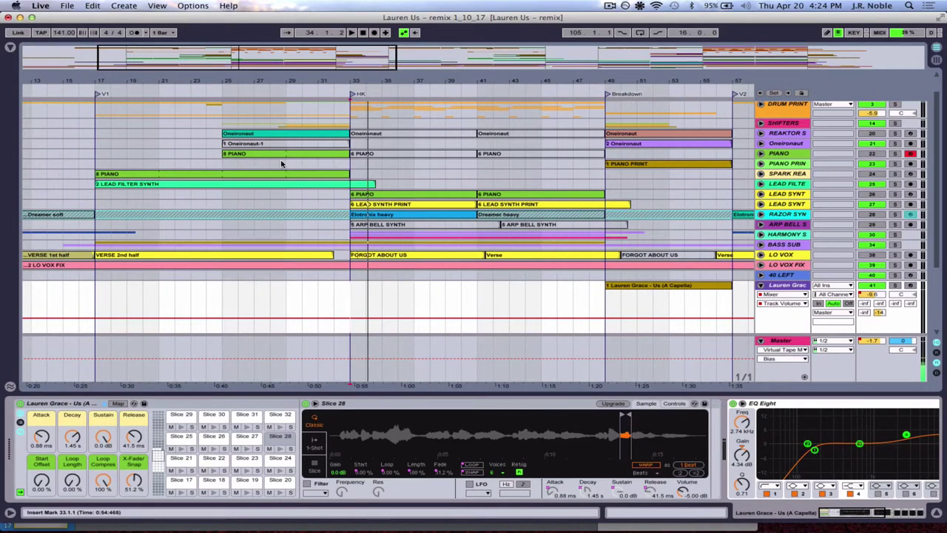
{"action": "scroll", "coordinate": [282, 164], "scroll_direction": "left", "scroll_amount": 2}
{"action": "scroll", "coordinate": [356, 176], "scroll_direction": "right", "scroll_amount": 2}
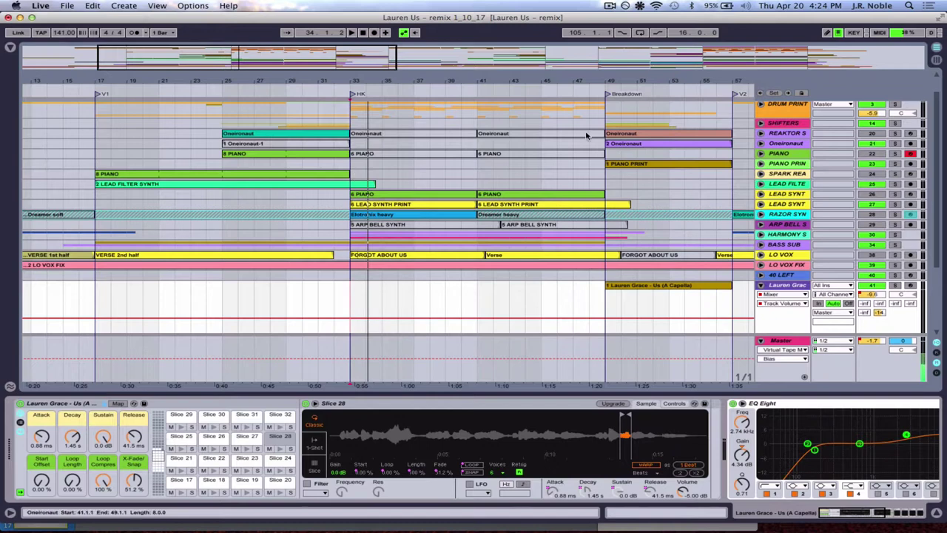
{"action": "left_click", "coordinate": [606, 95]}
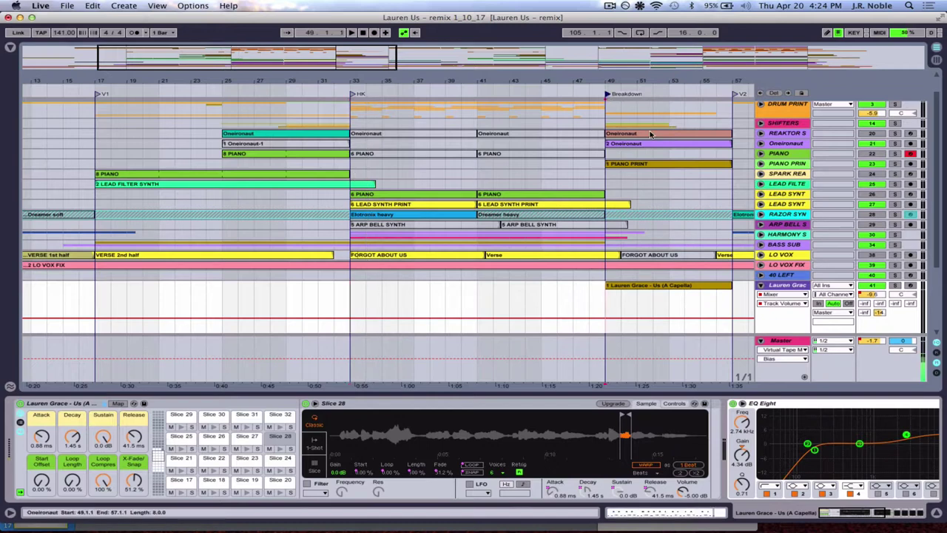
Play the opening of the Breakdown section from bar 49 with all tracks, and review which tracks it uses.
{"action": "scroll", "coordinate": [636, 126], "scroll_direction": "right", "scroll_amount": 3}
{"action": "scroll", "coordinate": [650, 134], "scroll_direction": "down", "scroll_amount": 2}
{"action": "scroll", "coordinate": [650, 135], "scroll_direction": "up", "scroll_amount": 3}
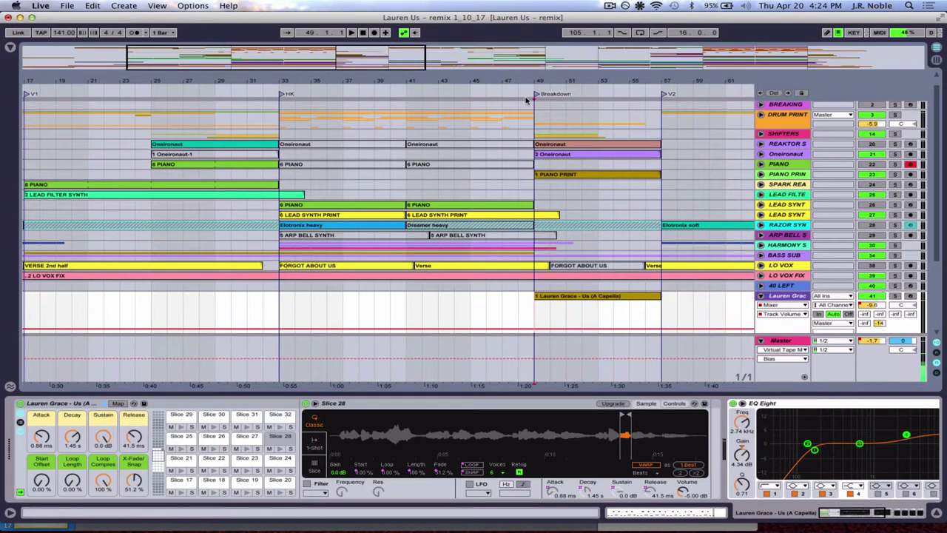
{"action": "left_click", "coordinate": [489, 91]}
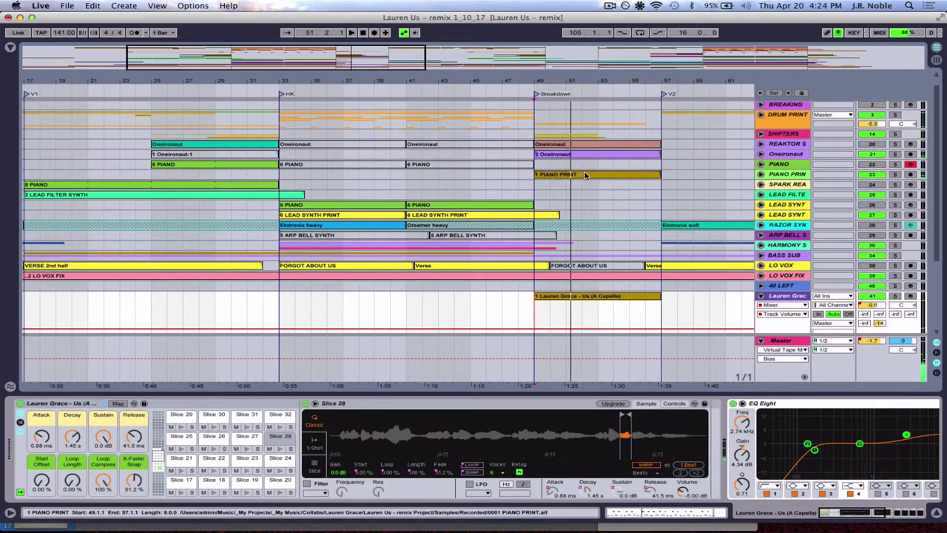
{"action": "scroll", "coordinate": [584, 175], "scroll_direction": "down", "scroll_amount": 2}
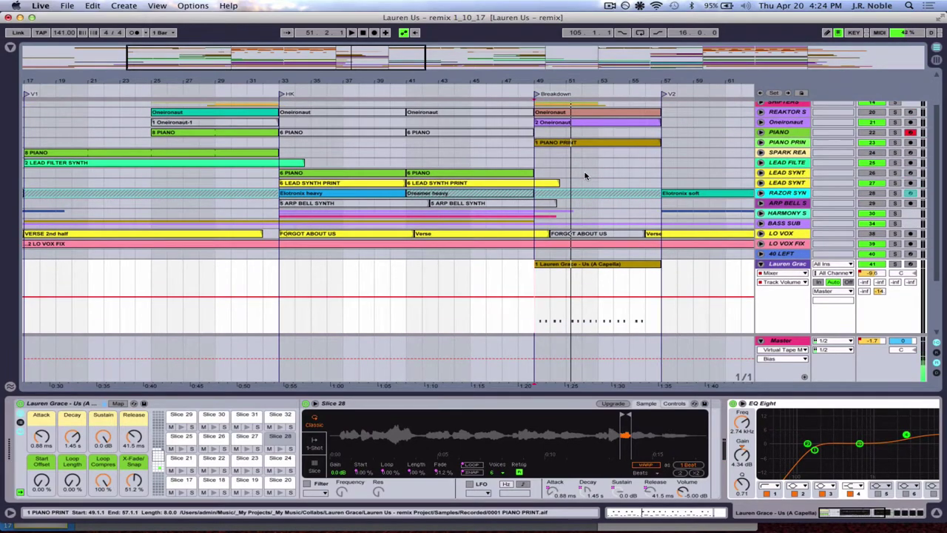
{"action": "scroll", "coordinate": [584, 175], "scroll_direction": "down", "scroll_amount": 3}
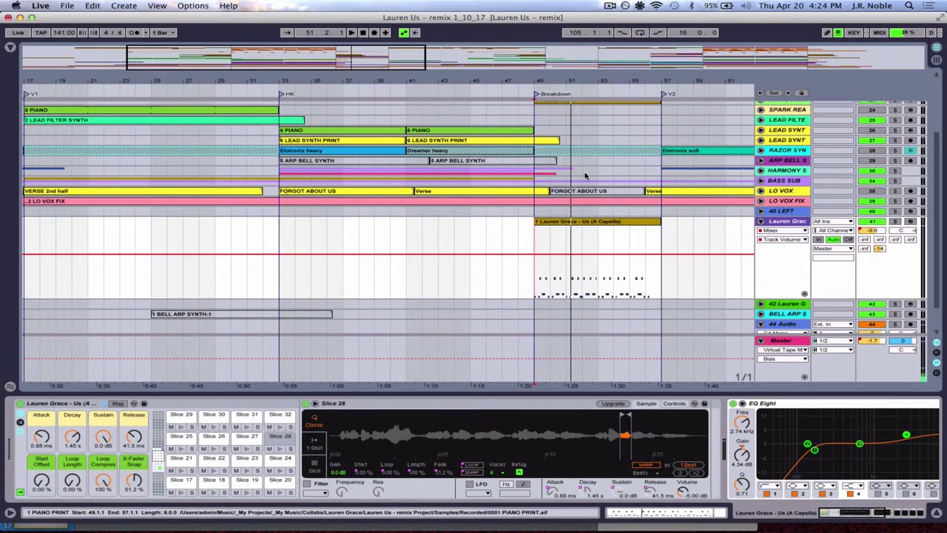
{"action": "scroll", "coordinate": [584, 175], "scroll_direction": "up", "scroll_amount": 5}
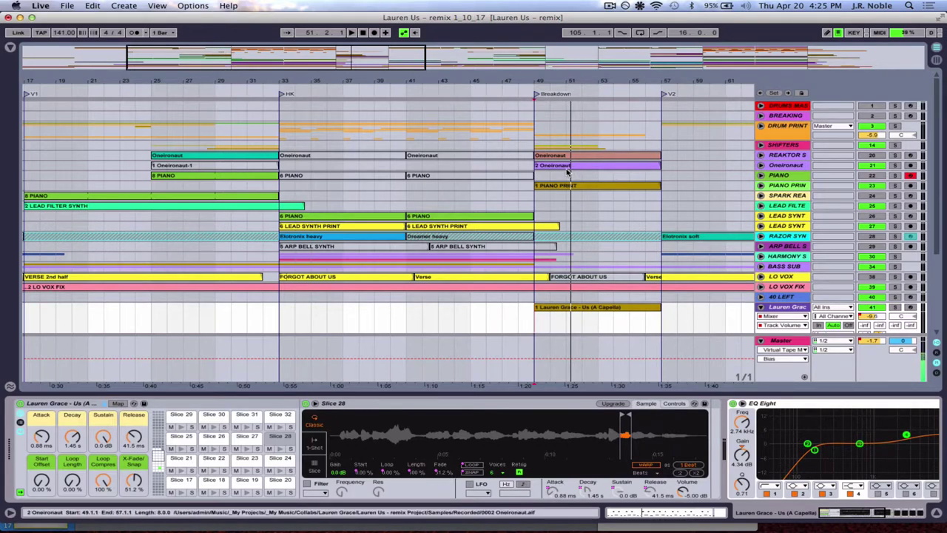
{"action": "scroll", "coordinate": [568, 176], "scroll_direction": "down", "scroll_amount": 3}
{"action": "scroll", "coordinate": [569, 182], "scroll_direction": "up", "scroll_amount": 2}
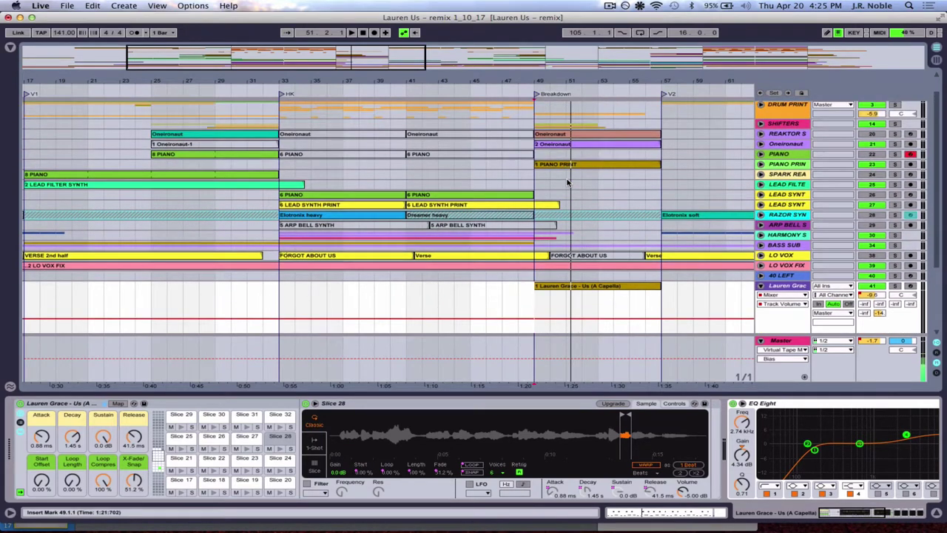
Unfold the SHIFTERS group in the Breakdown section, and solo track 44 and the SHIFTERS group.
{"action": "left_click_drag", "start_coordinate": [551, 81], "coordinate": [552, 164]}
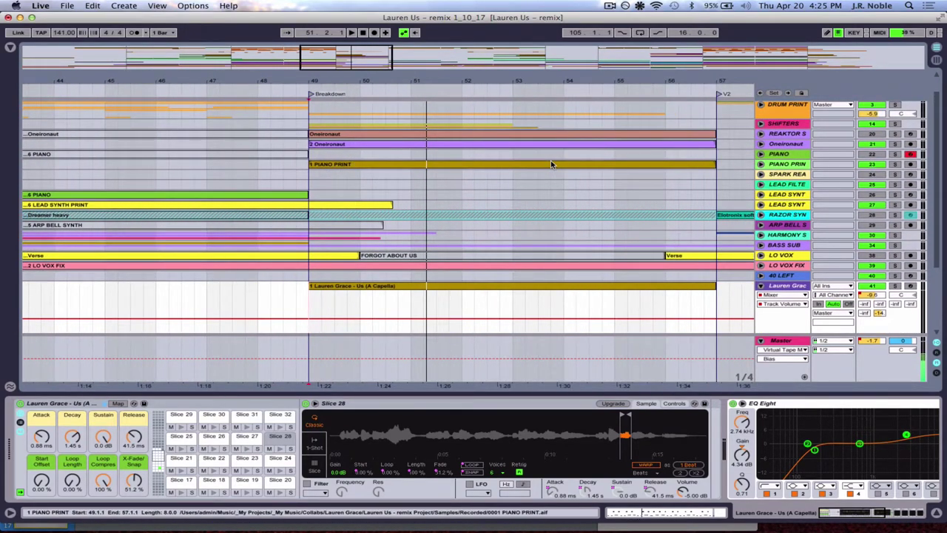
{"action": "left_click", "coordinate": [760, 123]}
{"action": "scroll", "coordinate": [658, 206], "scroll_direction": "down", "scroll_amount": 4}
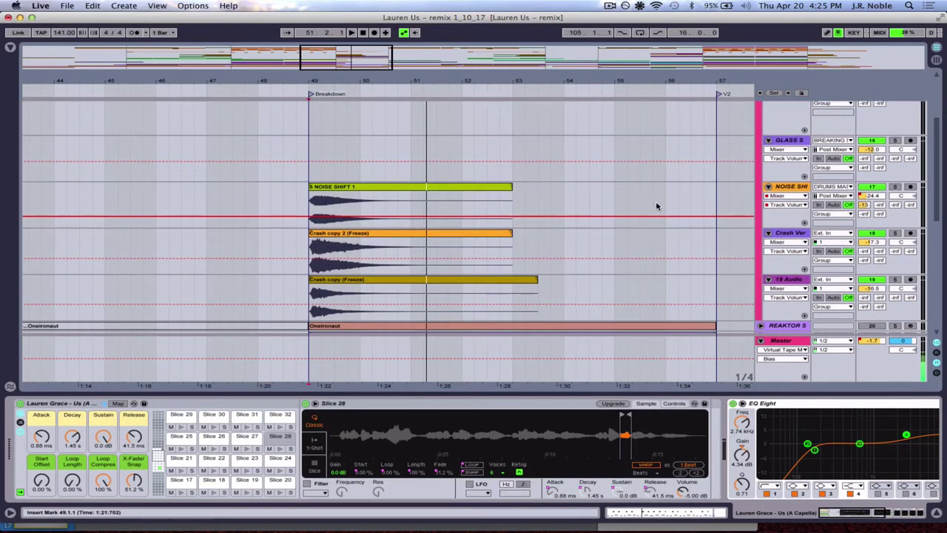
{"action": "scroll", "coordinate": [658, 206], "scroll_direction": "up", "scroll_amount": 4}
{"action": "scroll", "coordinate": [658, 207], "scroll_direction": "left", "scroll_amount": 1}
{"action": "scroll", "coordinate": [891, 168], "scroll_direction": "down", "scroll_amount": 15}
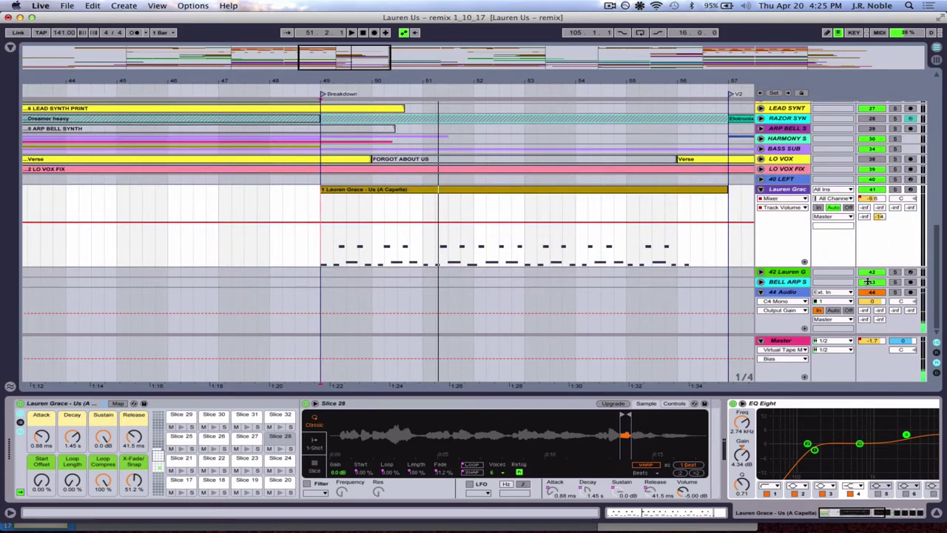
{"action": "scroll", "coordinate": [895, 296], "scroll_direction": "up", "scroll_amount": 10}
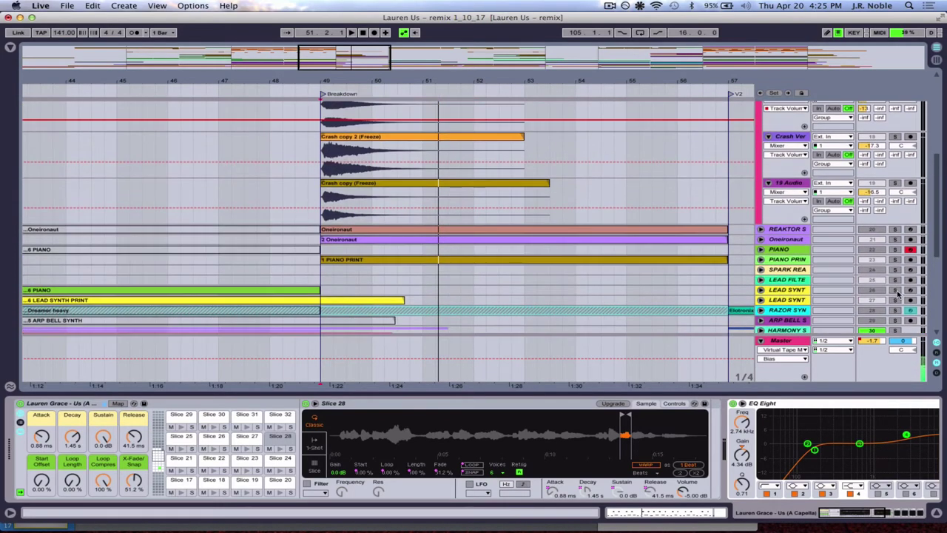
{"action": "scroll", "coordinate": [884, 181], "scroll_direction": "up", "scroll_amount": 3}
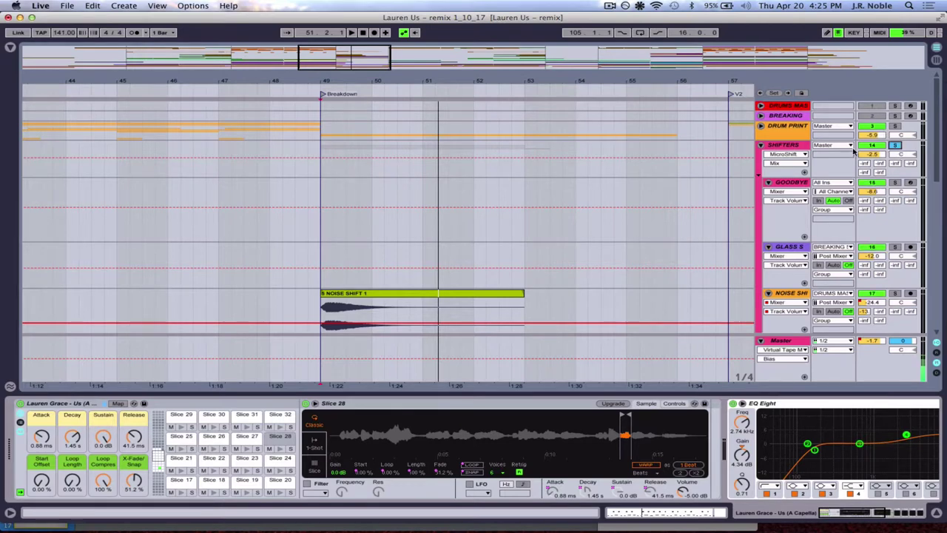
Play the soloed noise and crash clips from the NOISE SHIFT 1 clip at bar 49, and clear the SHIFTERS solo.
{"action": "left_click", "coordinate": [394, 294]}
{"action": "key", "text": "space"}
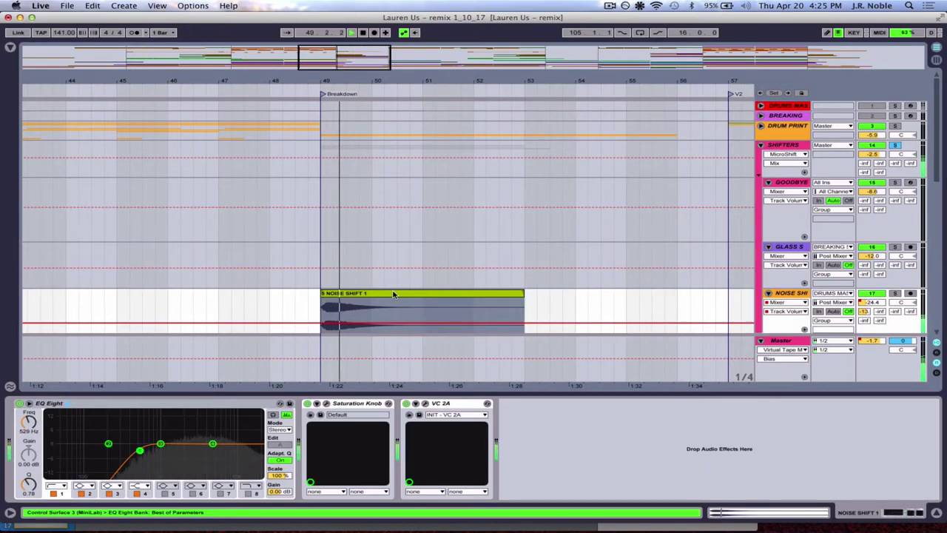
{"action": "scroll", "coordinate": [395, 294], "scroll_direction": "down", "scroll_amount": 7}
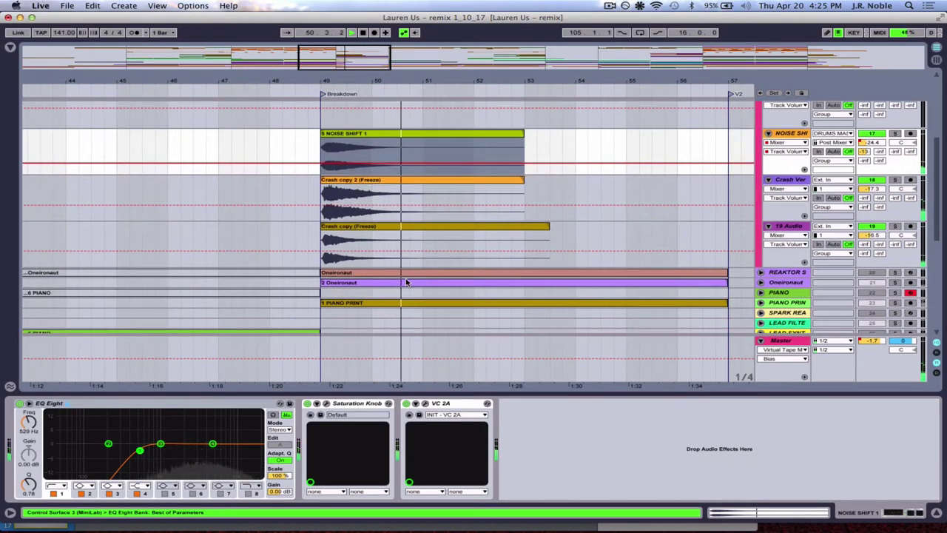
{"action": "key", "text": "space"}
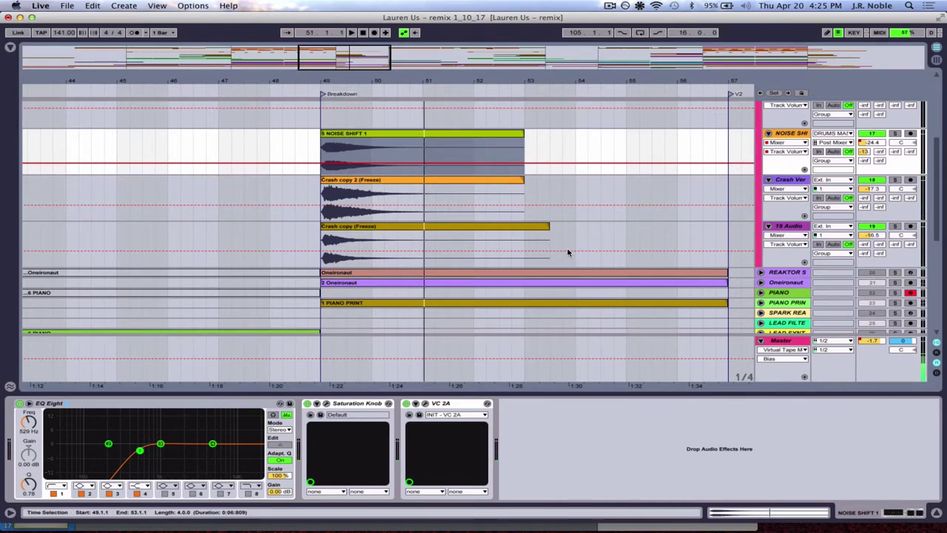
{"action": "scroll", "coordinate": [567, 253], "scroll_direction": "up", "scroll_amount": 3}
{"action": "scroll", "coordinate": [568, 252], "scroll_direction": "up", "scroll_amount": 4}
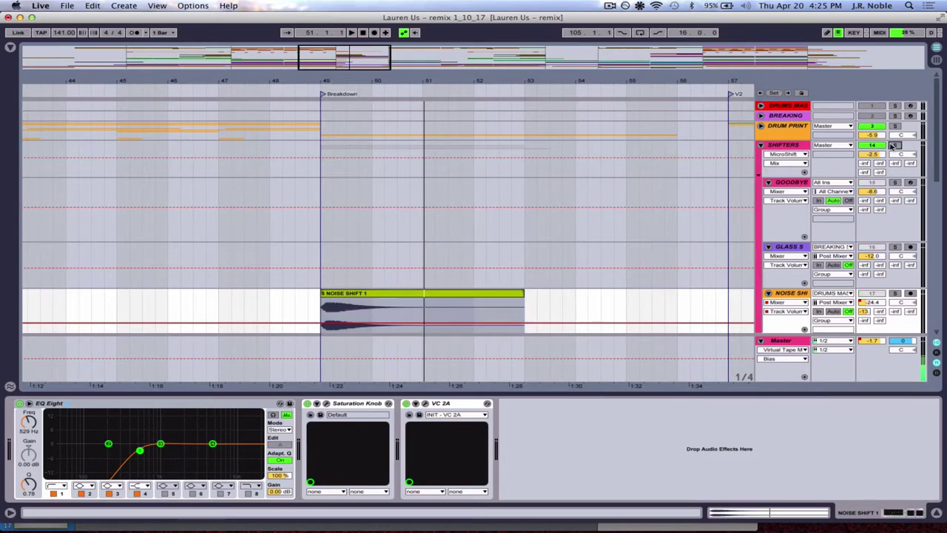
Select the reversed NOISE SHIFT 1 clip at bar 73 and briefly play from its start.
{"action": "scroll", "coordinate": [610, 185], "scroll_direction": "right", "scroll_amount": 5}
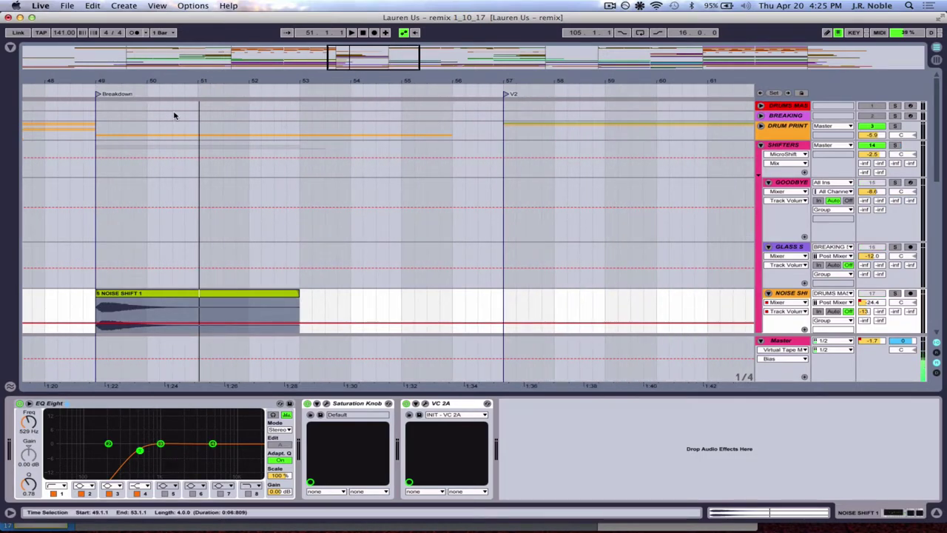
{"action": "scroll", "coordinate": [413, 183], "scroll_direction": "down", "scroll_amount": 4}
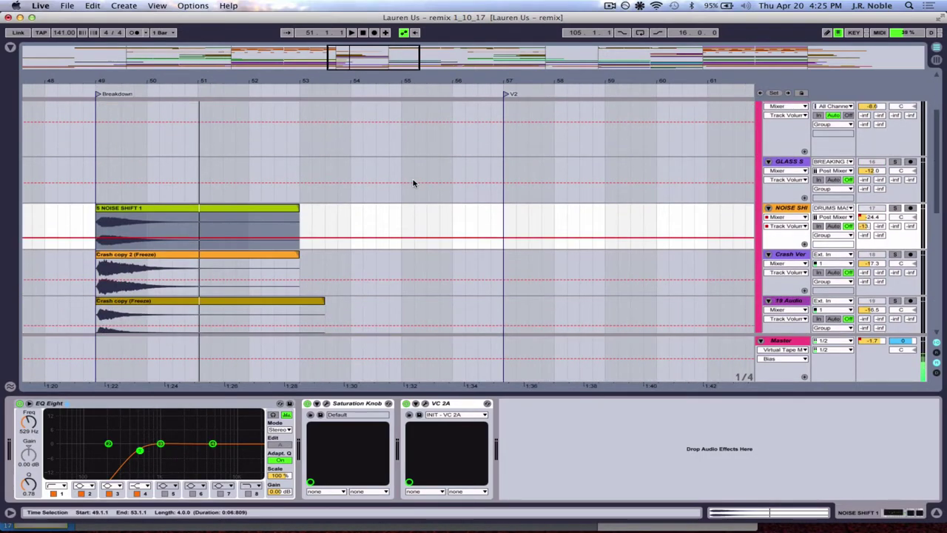
{"action": "left_click_drag", "start_coordinate": [398, 90], "coordinate": [391, 85]}
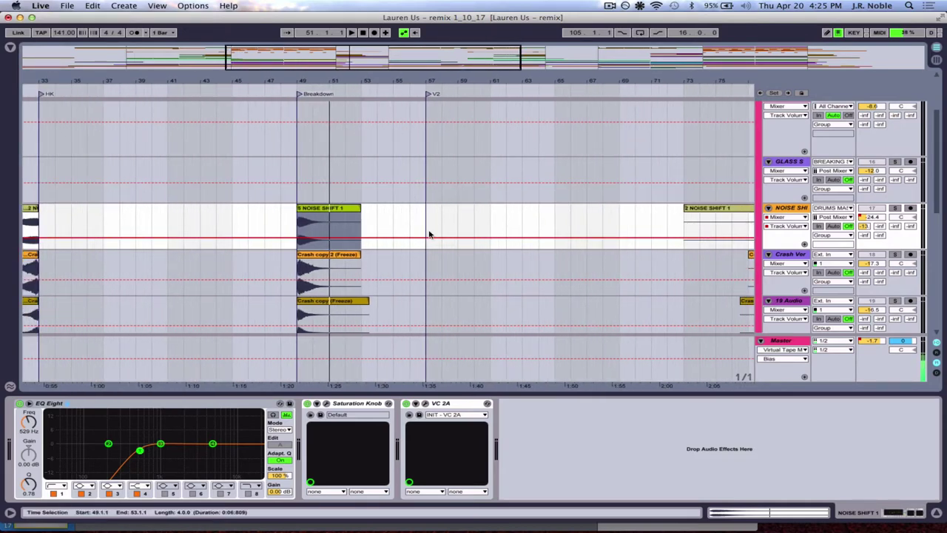
{"action": "scroll", "coordinate": [429, 235], "scroll_direction": "right", "scroll_amount": 5}
{"action": "scroll", "coordinate": [430, 235], "scroll_direction": "down", "scroll_amount": 3}
{"action": "scroll", "coordinate": [429, 234], "scroll_direction": "right", "scroll_amount": 5}
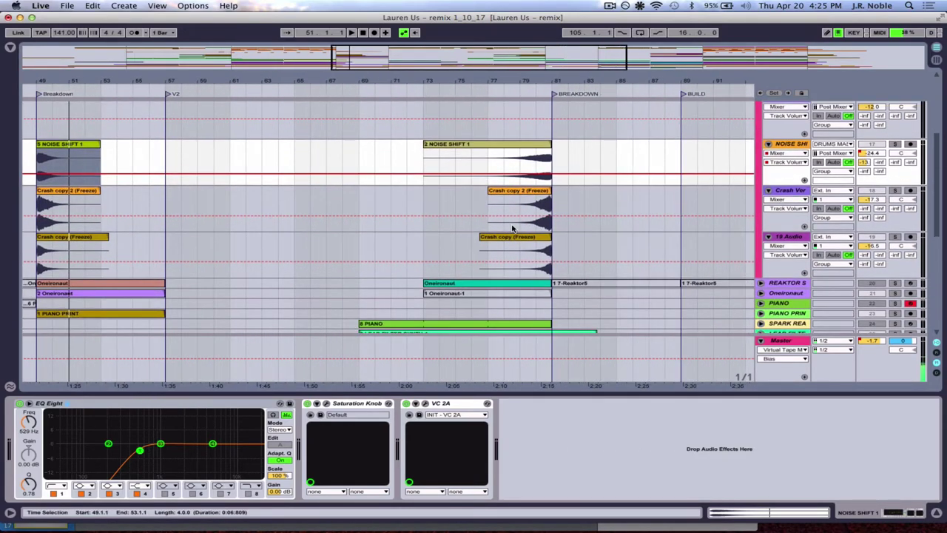
{"action": "left_click", "coordinate": [498, 146]}
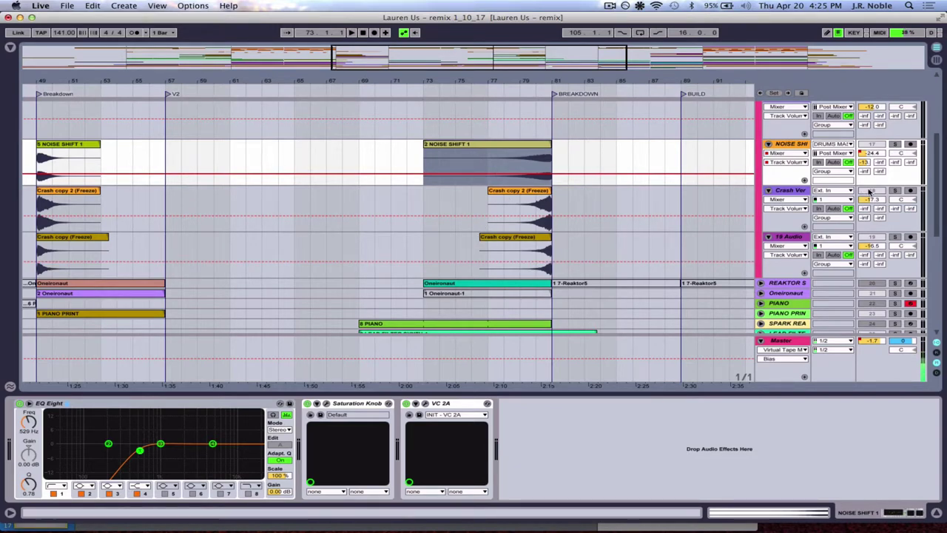
{"action": "key", "text": "space"}
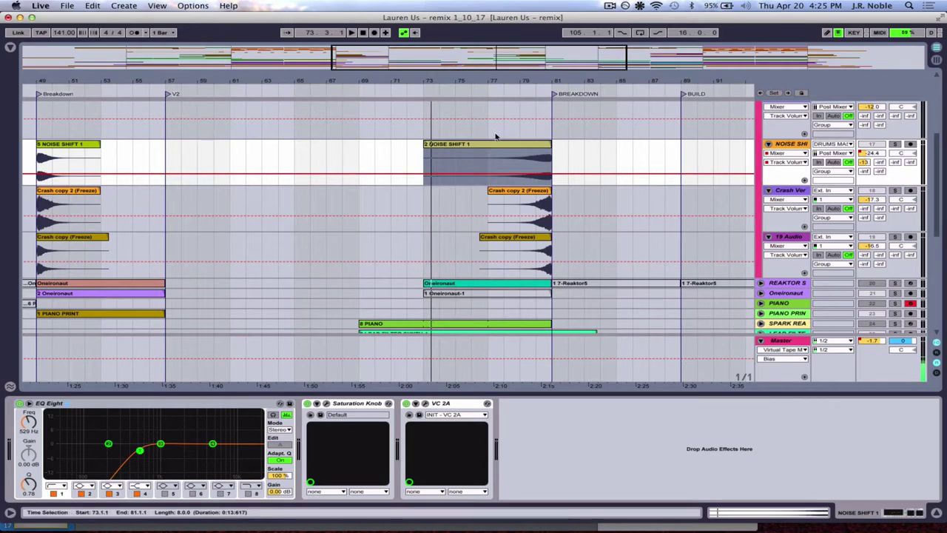
Play the reversed noise and crash clips from bar 77, solo the SHIFTERS group, and play them again into bar 81.
{"action": "left_click", "coordinate": [490, 131]}
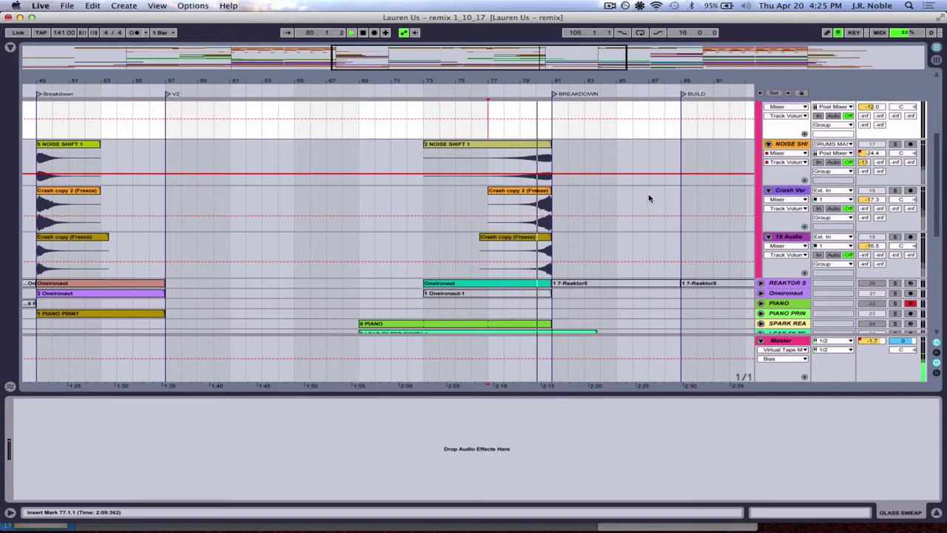
{"action": "key", "text": "space"}
{"action": "scroll", "coordinate": [669, 192], "scroll_direction": "up", "scroll_amount": 2}
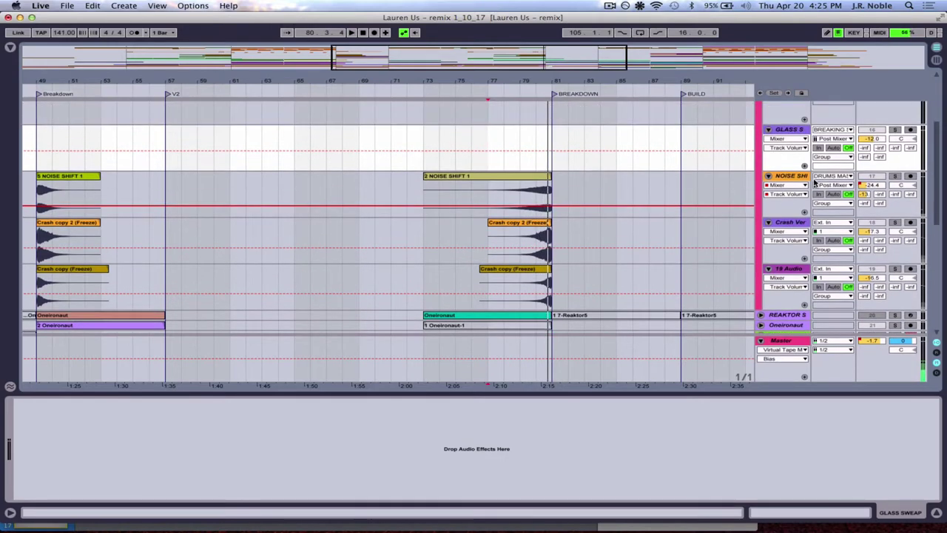
{"action": "scroll", "coordinate": [897, 133], "scroll_direction": "up", "scroll_amount": 5}
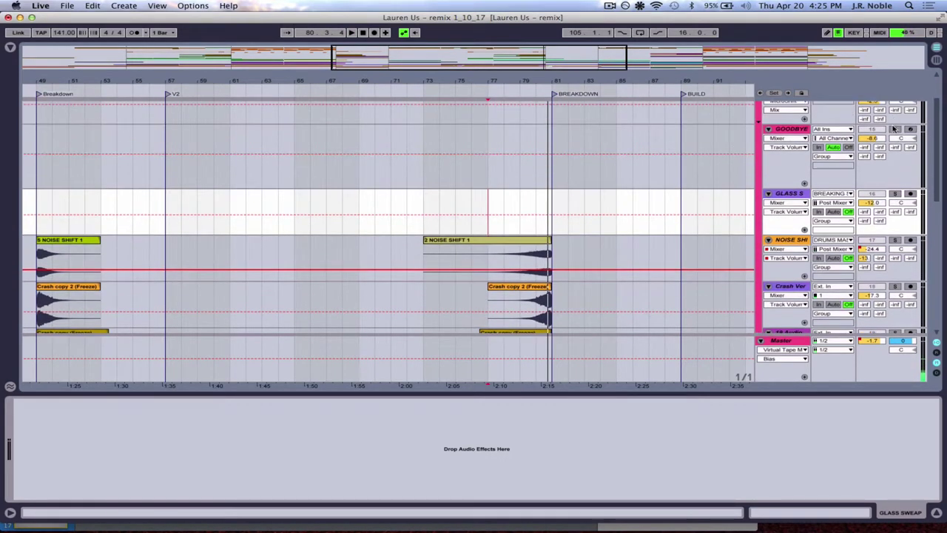
{"action": "key", "text": "space"}
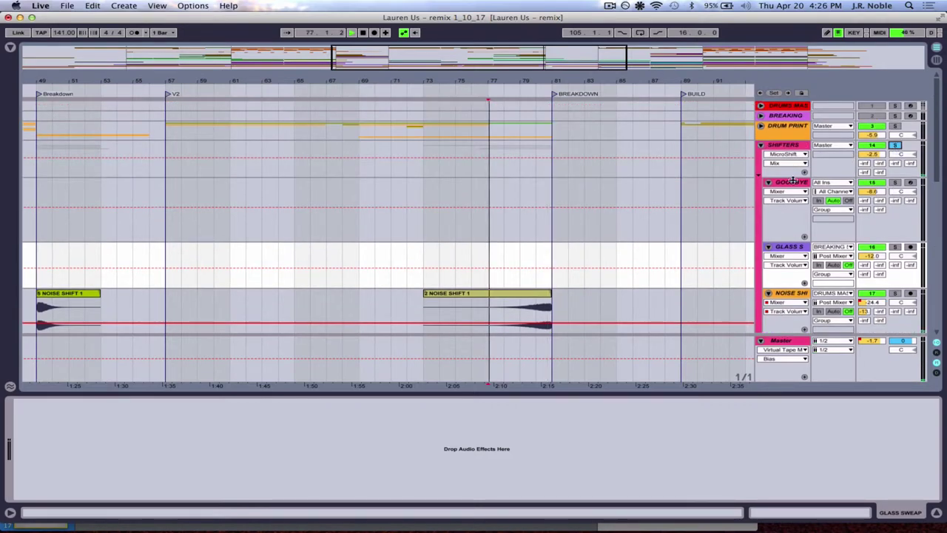
{"action": "scroll", "coordinate": [662, 218], "scroll_direction": "down", "scroll_amount": 3}
{"action": "scroll", "coordinate": [663, 219], "scroll_direction": "down", "scroll_amount": 2}
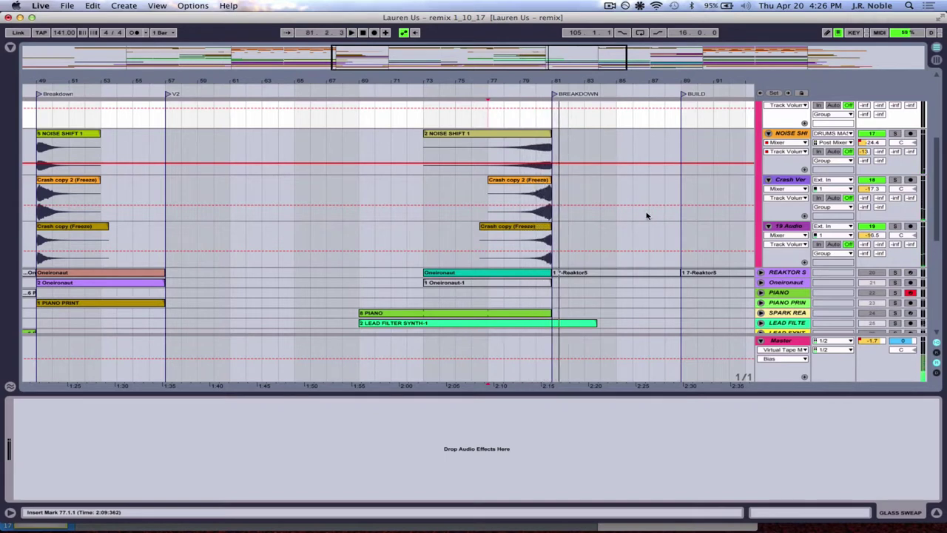
Select the NOISE SHIFT 1 clip at bar 49, and clear the solos on the SHIFTERS group and track 44.
{"action": "scroll", "coordinate": [86, 161], "scroll_direction": "left", "scroll_amount": 3}
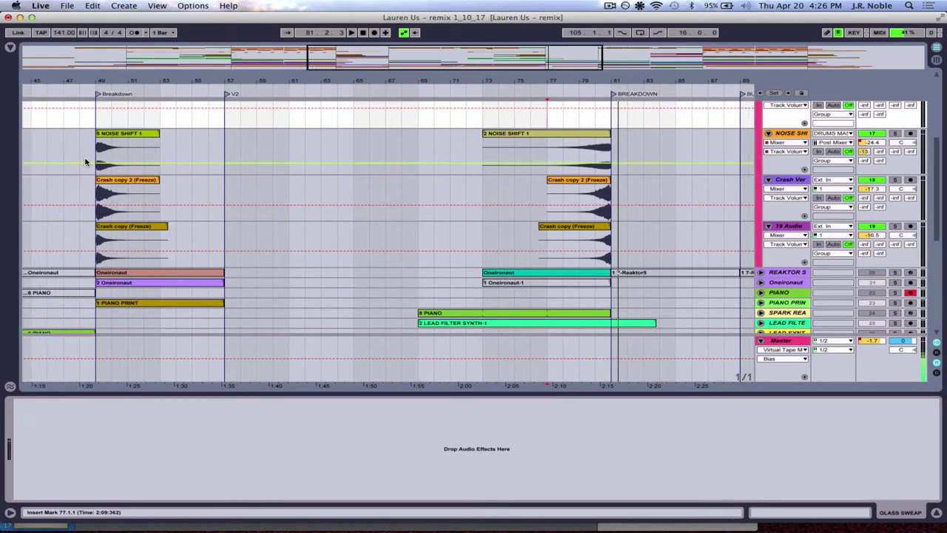
{"action": "left_click", "coordinate": [98, 135]}
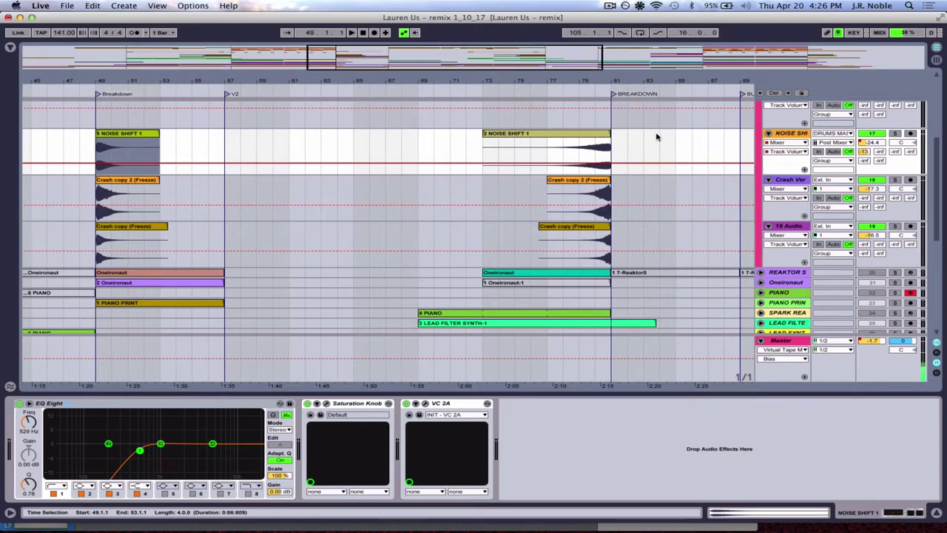
{"action": "left_click_drag", "start_coordinate": [608, 81], "coordinate": [608, 45]}
{"action": "scroll", "coordinate": [623, 279], "scroll_direction": "right", "scroll_amount": 3}
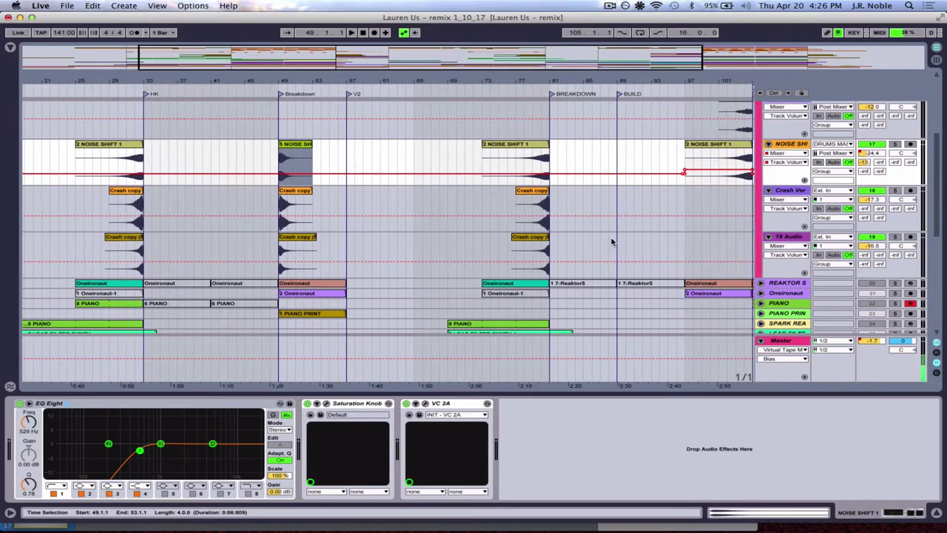
{"action": "scroll", "coordinate": [612, 167], "scroll_direction": "up", "scroll_amount": 5}
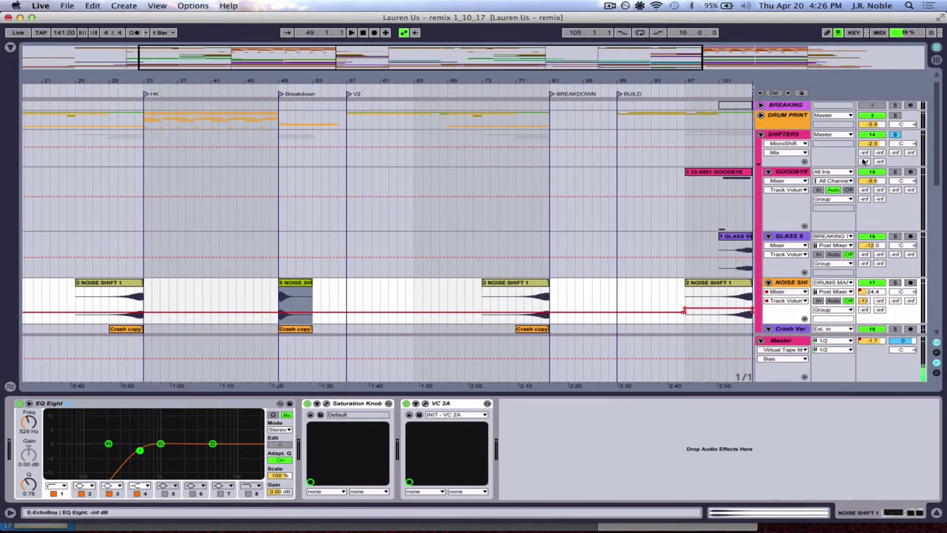
{"action": "scroll", "coordinate": [881, 215], "scroll_direction": "down", "scroll_amount": 6}
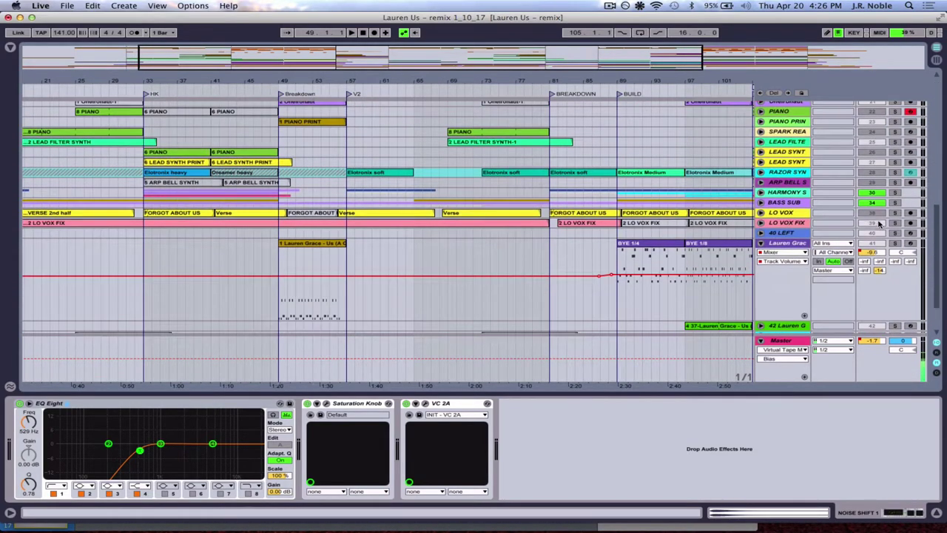
{"action": "scroll", "coordinate": [899, 211], "scroll_direction": "down", "scroll_amount": 2}
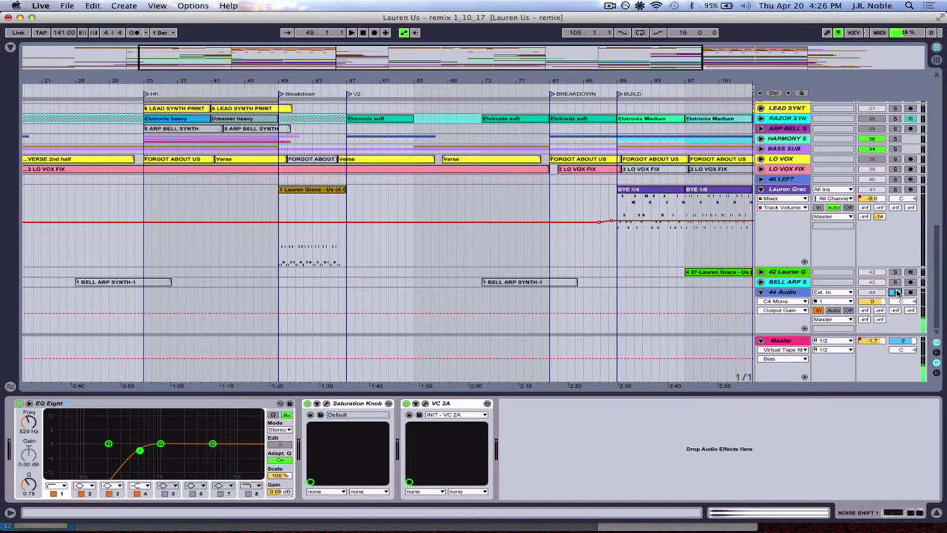
Play the transition from bar 76 into the BREAKDOWN marker at bar 81 with all tracks.
{"action": "scroll", "coordinate": [518, 163], "scroll_direction": "up", "scroll_amount": 8}
{"action": "left_click", "coordinate": [518, 111]}
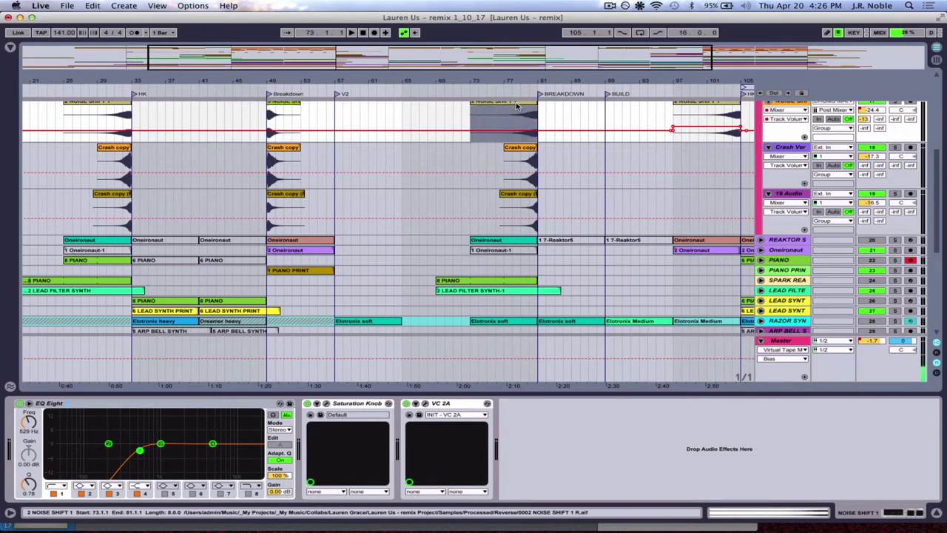
{"action": "left_click", "coordinate": [498, 120]}
{"action": "key", "text": "space"}
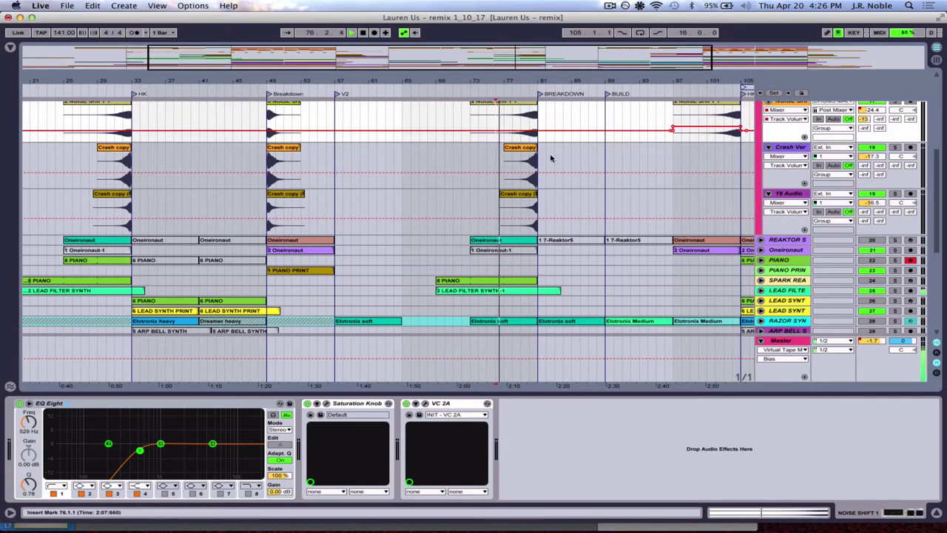
{"action": "scroll", "coordinate": [577, 270], "scroll_direction": "down", "scroll_amount": 3}
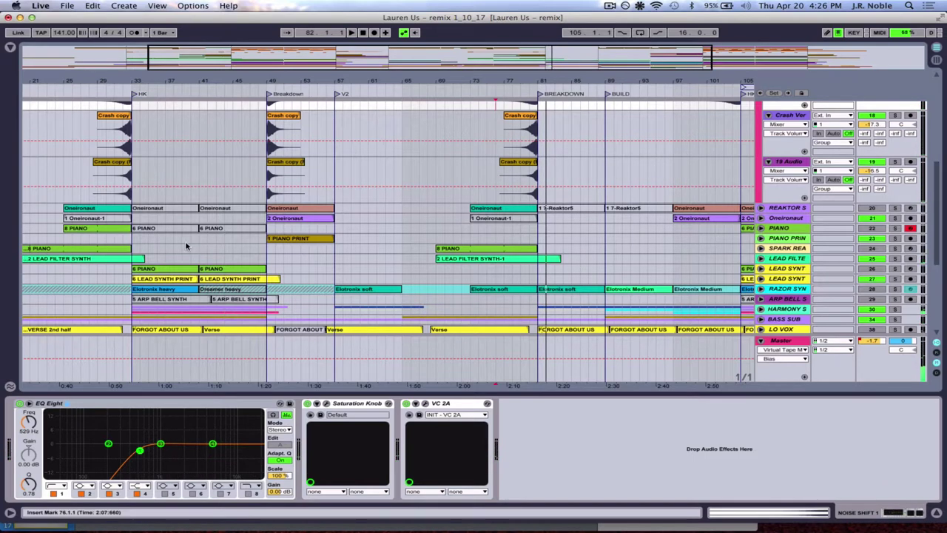
Select the frozen crash clip before the HK marker, play it into HK, and select the reversed crash clip at bar 77.
{"action": "left_click", "coordinate": [112, 166]}
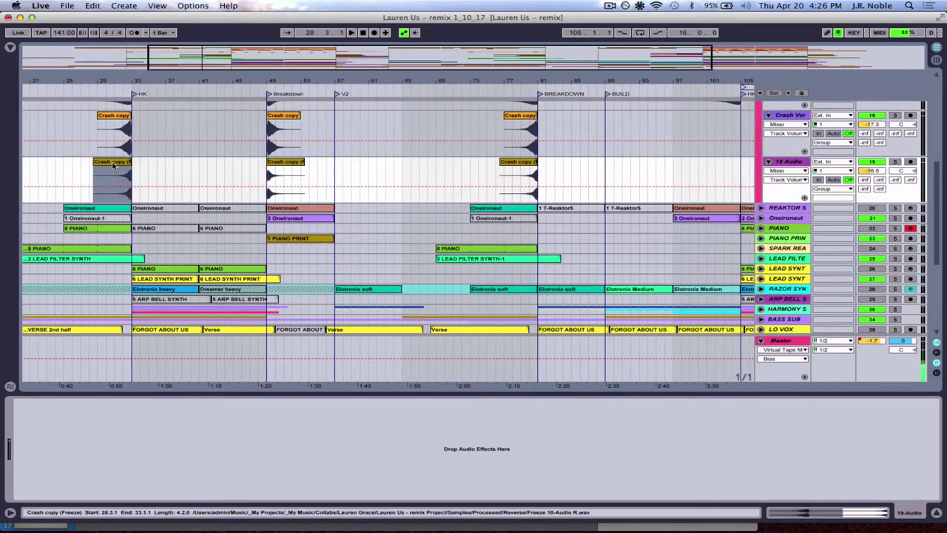
{"action": "key", "text": "space"}
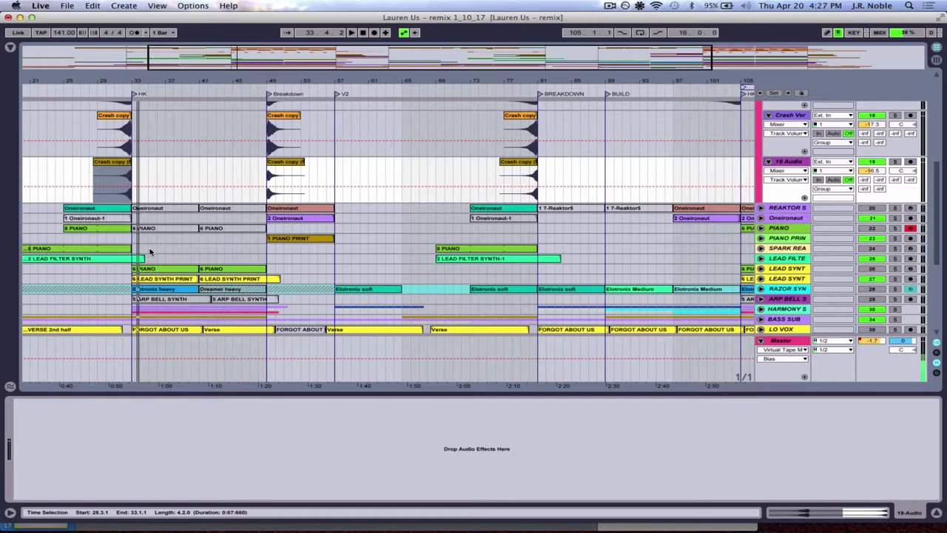
{"action": "left_click", "coordinate": [527, 117]}
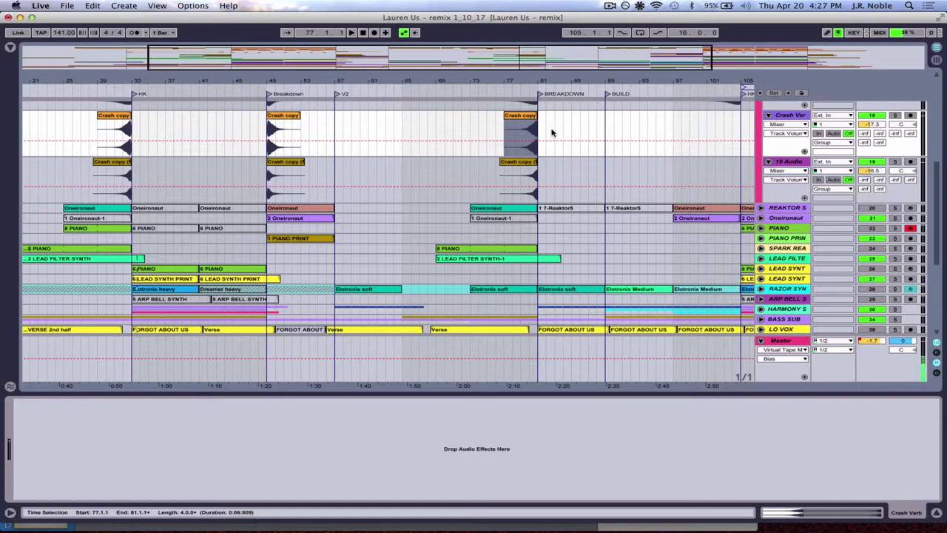
Look over the arrangement from the crash tracks down to the bell arp and vocal tracks, from OUT back to INTRO.
{"action": "scroll", "coordinate": [454, 194], "scroll_direction": "down", "scroll_amount": 5}
{"action": "scroll", "coordinate": [454, 194], "scroll_direction": "right", "scroll_amount": 5}
{"action": "scroll", "coordinate": [454, 194], "scroll_direction": "right", "scroll_amount": 1}
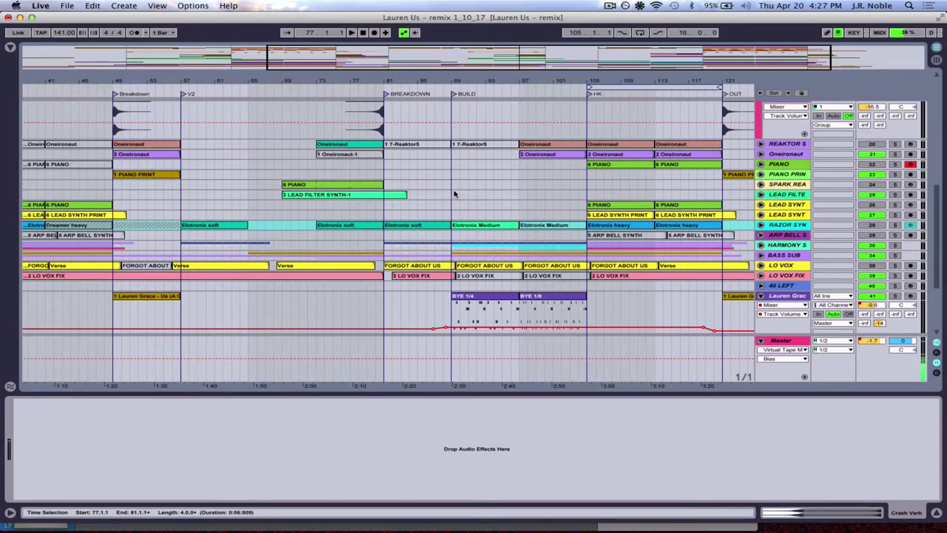
{"action": "scroll", "coordinate": [455, 194], "scroll_direction": "right", "scroll_amount": 4}
{"action": "scroll", "coordinate": [454, 194], "scroll_direction": "down", "scroll_amount": 1}
{"action": "scroll", "coordinate": [454, 193], "scroll_direction": "up", "scroll_amount": 8}
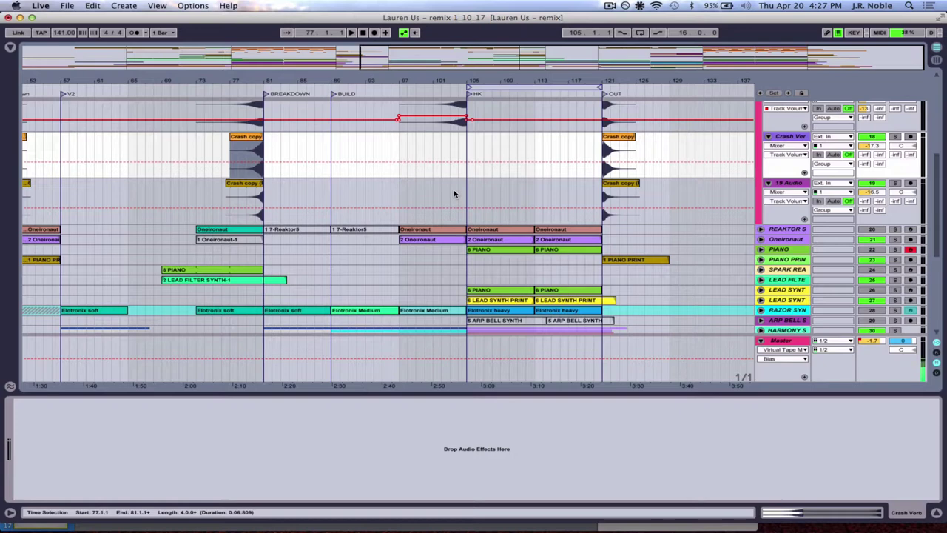
{"action": "scroll", "coordinate": [347, 201], "scroll_direction": "down", "scroll_amount": 8}
{"action": "scroll", "coordinate": [347, 201], "scroll_direction": "left", "scroll_amount": 5}
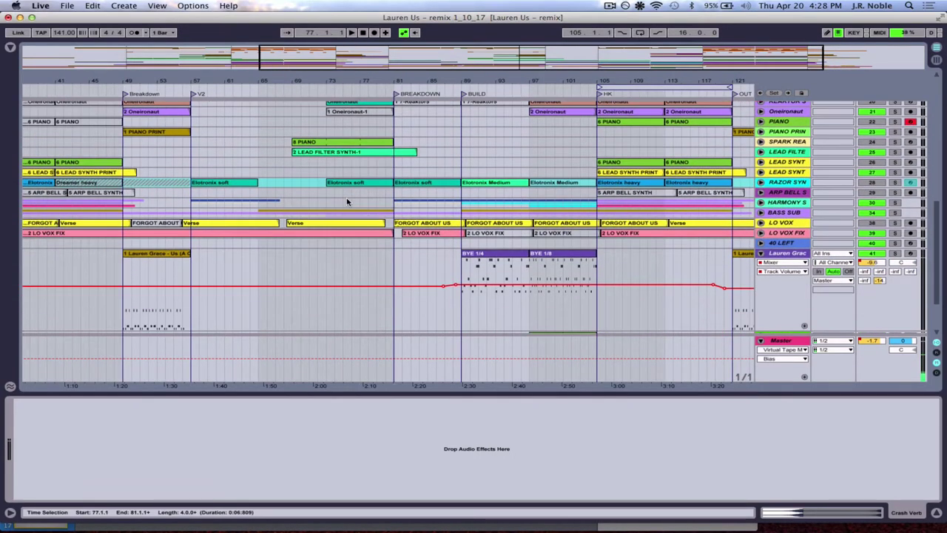
{"action": "scroll", "coordinate": [347, 201], "scroll_direction": "down", "scroll_amount": 2}
{"action": "scroll", "coordinate": [347, 201], "scroll_direction": "left", "scroll_amount": 1}
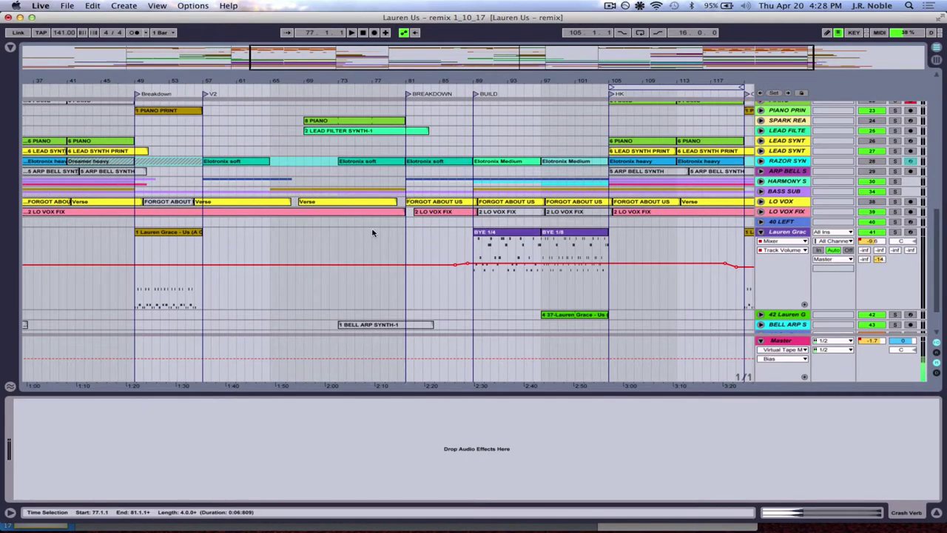
{"action": "scroll", "coordinate": [373, 233], "scroll_direction": "down", "scroll_amount": 1}
{"action": "scroll", "coordinate": [373, 234], "scroll_direction": "left", "scroll_amount": 7}
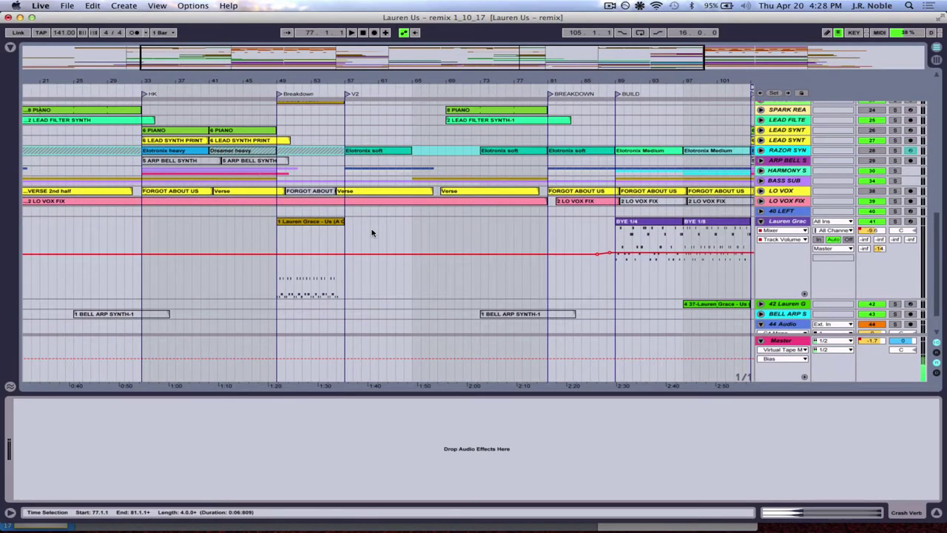
{"action": "scroll", "coordinate": [372, 233], "scroll_direction": "up", "scroll_amount": 5}
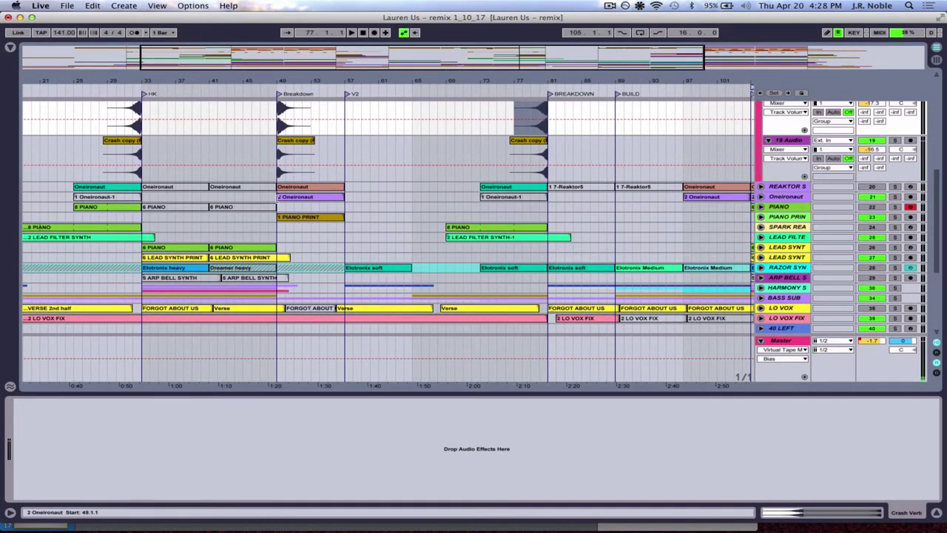
{"action": "scroll", "coordinate": [145, 188], "scroll_direction": "left", "scroll_amount": 7}
{"action": "scroll", "coordinate": [144, 189], "scroll_direction": "up", "scroll_amount": 1}
{"action": "scroll", "coordinate": [141, 192], "scroll_direction": "left", "scroll_amount": 1}
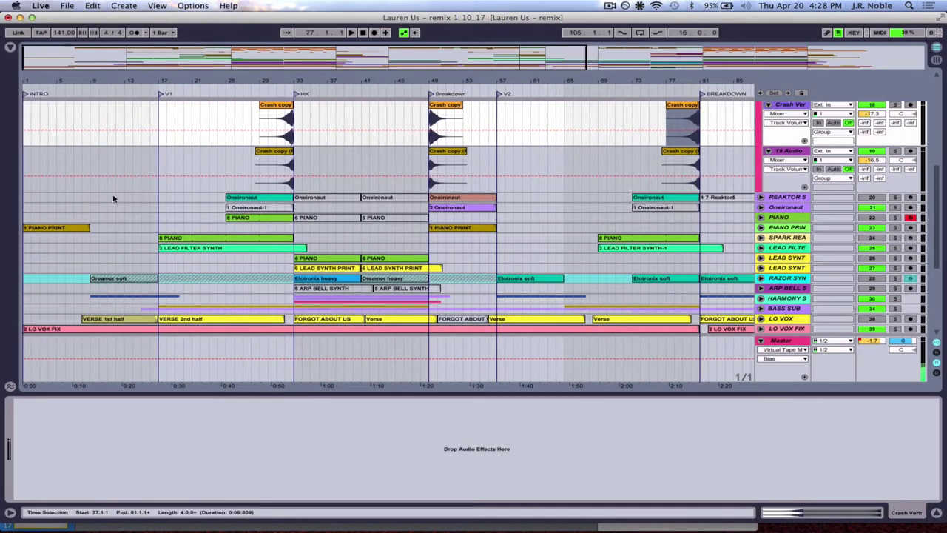
Select the intro's PIANO PRINT clip, and mark the whole intro from bar 1 to bar 17 on the 19 Audio track.
{"action": "left_click", "coordinate": [69, 229]}
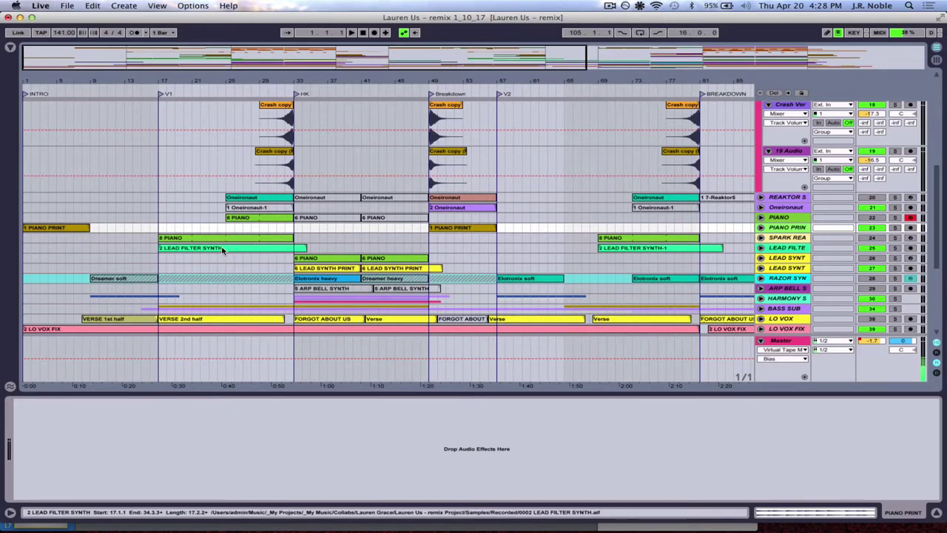
{"action": "scroll", "coordinate": [221, 248], "scroll_direction": "down", "scroll_amount": 2}
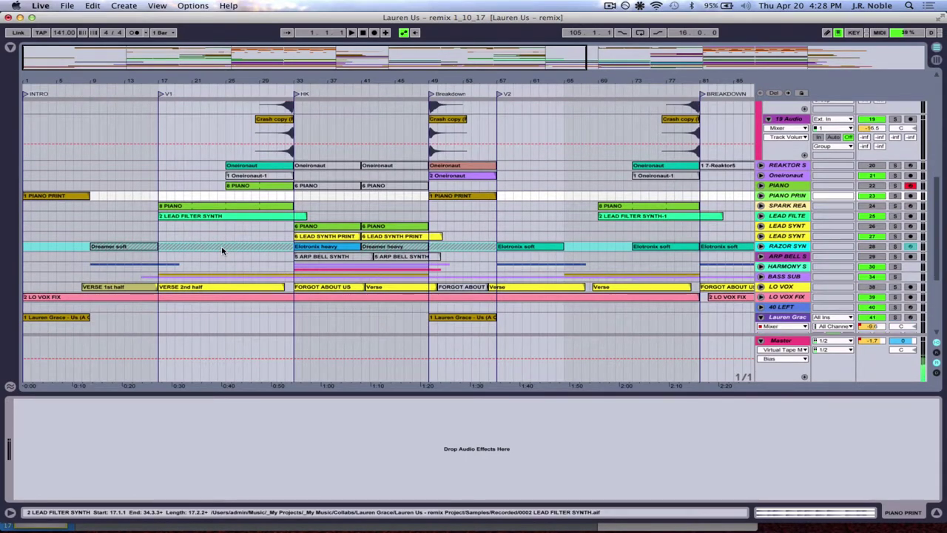
{"action": "left_click_drag", "start_coordinate": [24, 125], "coordinate": [158, 137]}
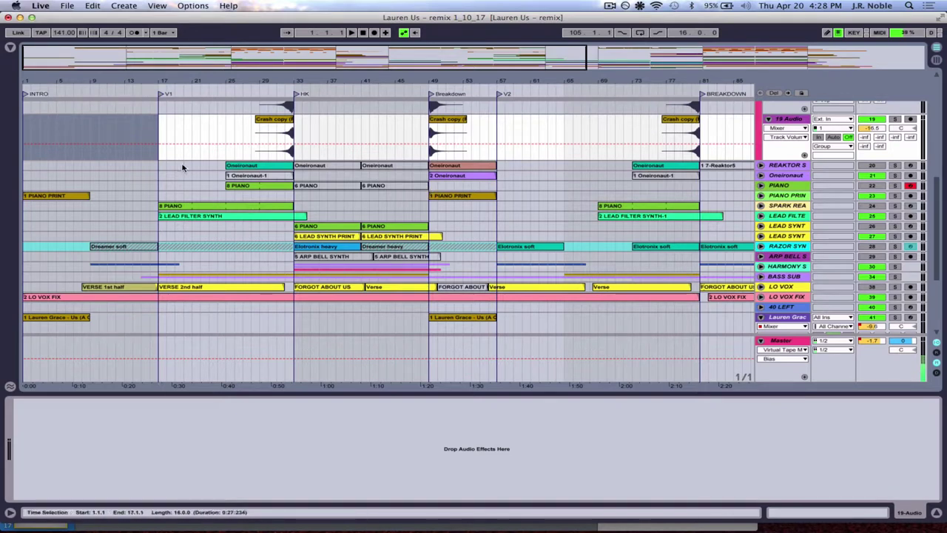
{"action": "scroll", "coordinate": [141, 140], "scroll_direction": "down", "scroll_amount": 2}
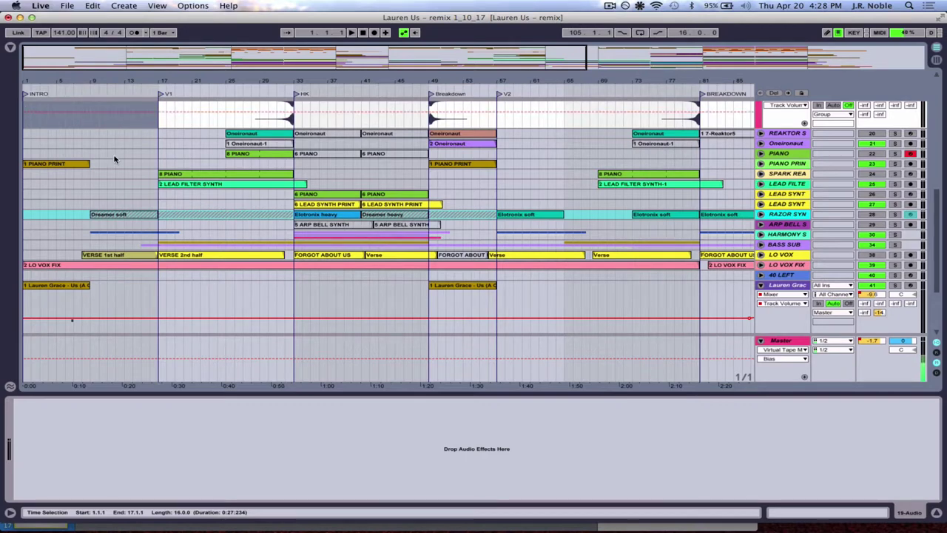
Point out the intro's PIANO PRINT clip, and select the sliced a cappella clip on track 41 in bars 1 to 9.
{"action": "scroll", "coordinate": [60, 142], "scroll_direction": "down", "scroll_amount": 1}
{"action": "left_click", "coordinate": [62, 144]}
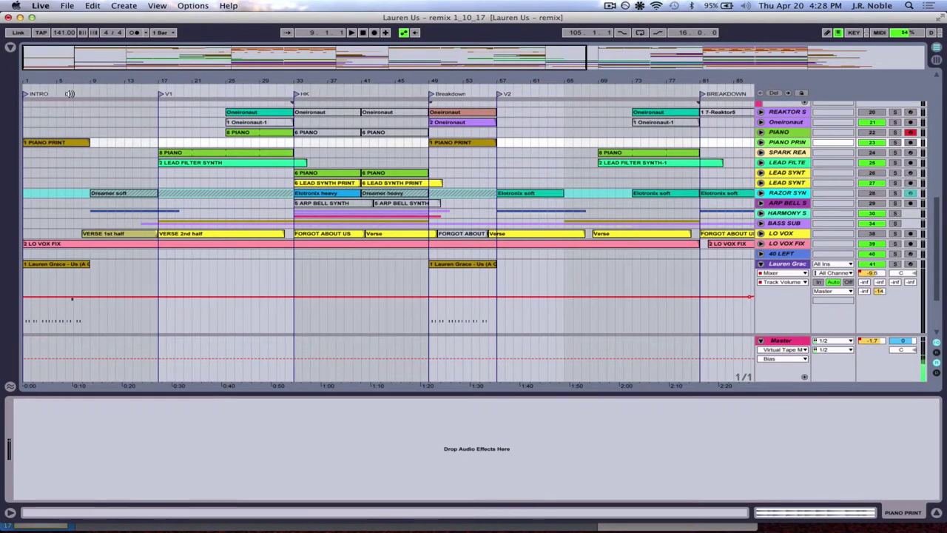
{"action": "scroll", "coordinate": [74, 204], "scroll_direction": "down", "scroll_amount": 2}
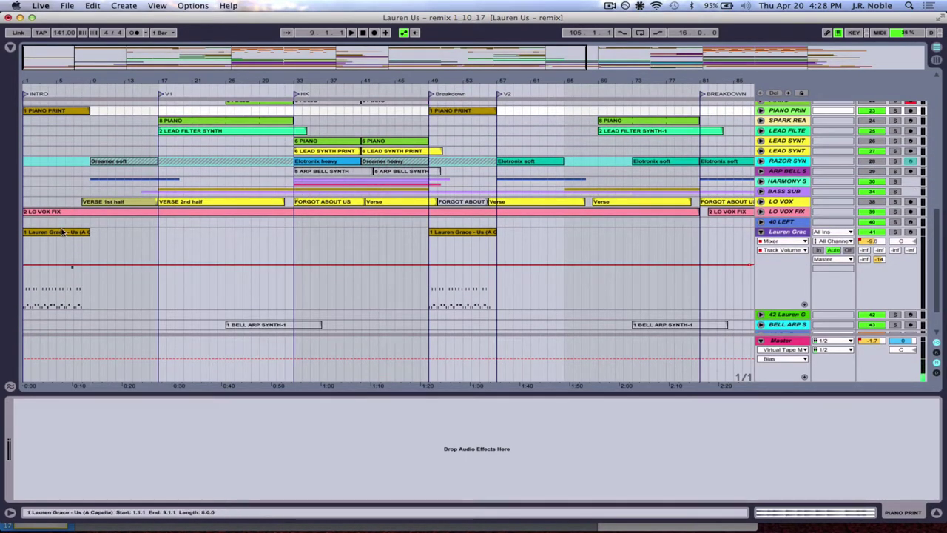
{"action": "left_click", "coordinate": [64, 233]}
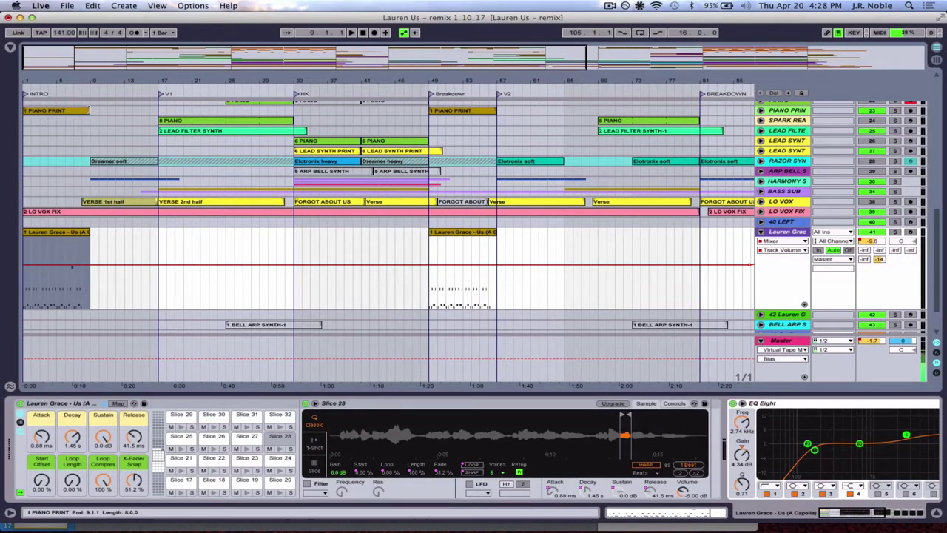
Mark bars 1 to 17 on the PIANO PRINT track, set the insert mark at bar 8, and play from there.
{"action": "scroll", "coordinate": [159, 111], "scroll_direction": "up", "scroll_amount": 2}
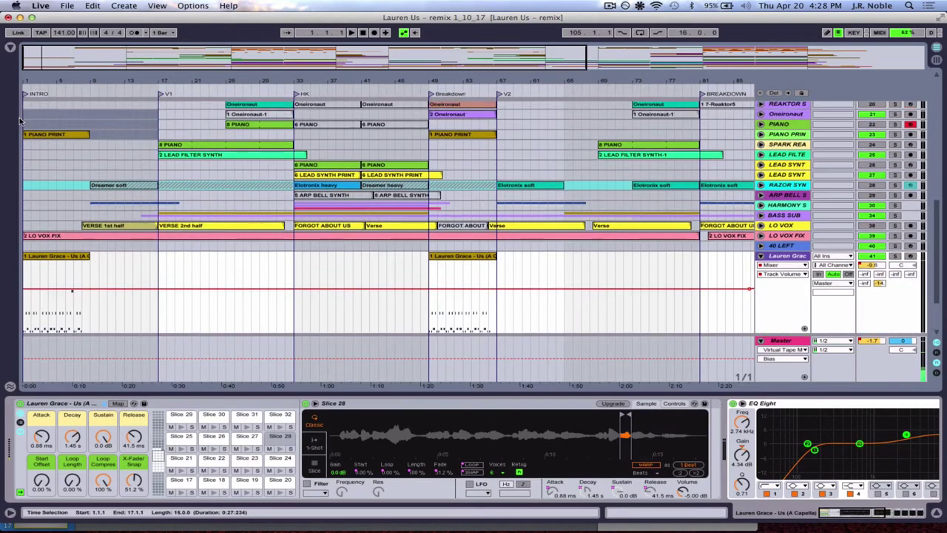
{"action": "left_click", "coordinate": [43, 134]}
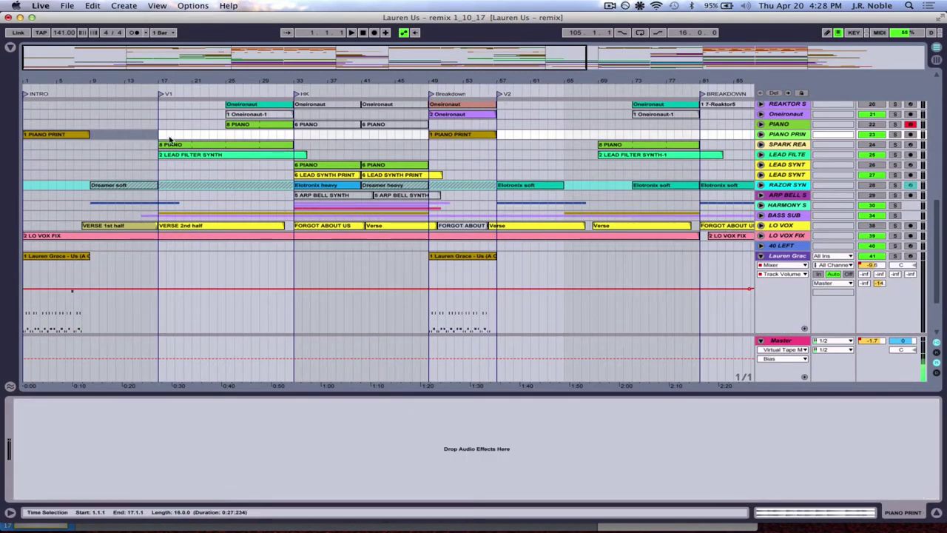
{"action": "left_click", "coordinate": [80, 155]}
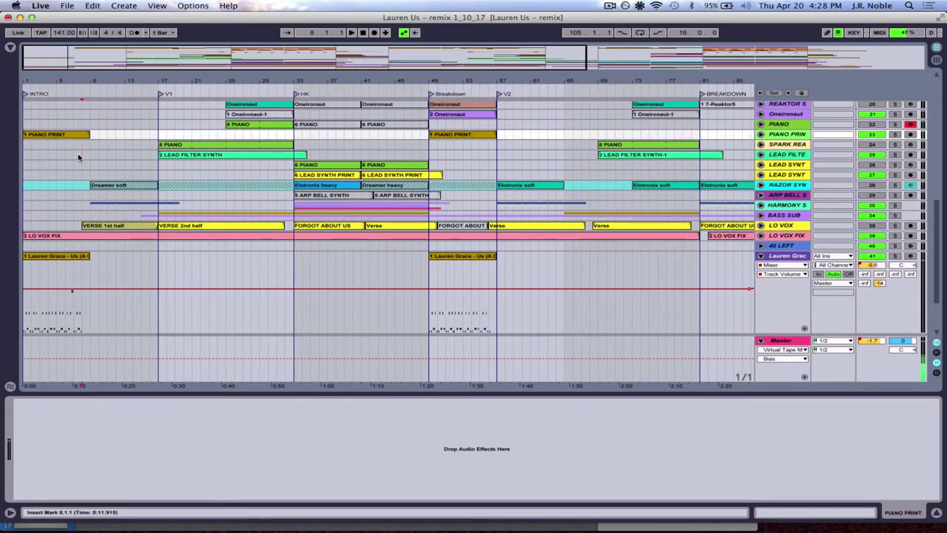
{"action": "left_click", "coordinate": [72, 91]}
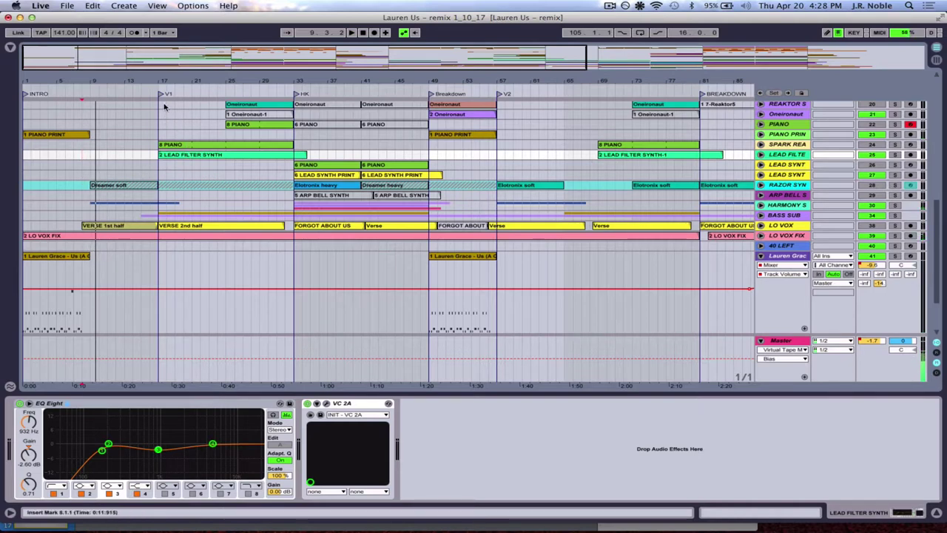
Mark the stretch from the end of the intro up to the HK marker, and select the SPARK REAKTOR piano clip in V1.
{"action": "mouse_move", "coordinate": [160, 95]}
{"action": "left_mouse_down"}
{"action": "mouse_move", "coordinate": [94, 94]}
{"action": "mouse_move", "coordinate": [158, 93]}
{"action": "left_mouse_up"}
{"action": "left_click_drag", "start_coordinate": [91, 206], "coordinate": [293, 196]}
{"action": "left_click", "coordinate": [188, 143]}
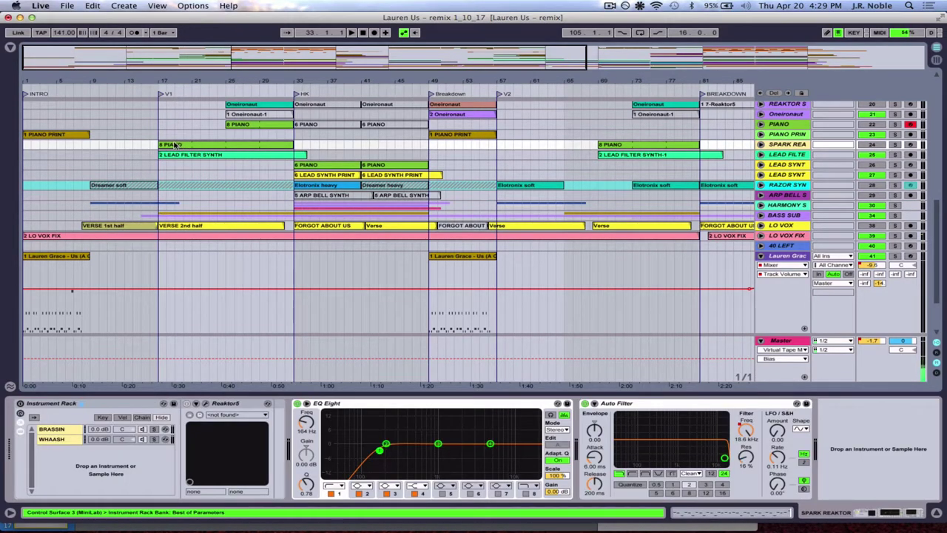
Mark bars 25 to 33 on the 19 Audio track, and mark bars 1 to 33 on the LEAD FILTER SYNTH track.
{"action": "scroll", "coordinate": [237, 141], "scroll_direction": "up", "scroll_amount": 2}
{"action": "left_click", "coordinate": [244, 137]}
{"action": "left_click_drag", "start_coordinate": [228, 127], "coordinate": [294, 127]}
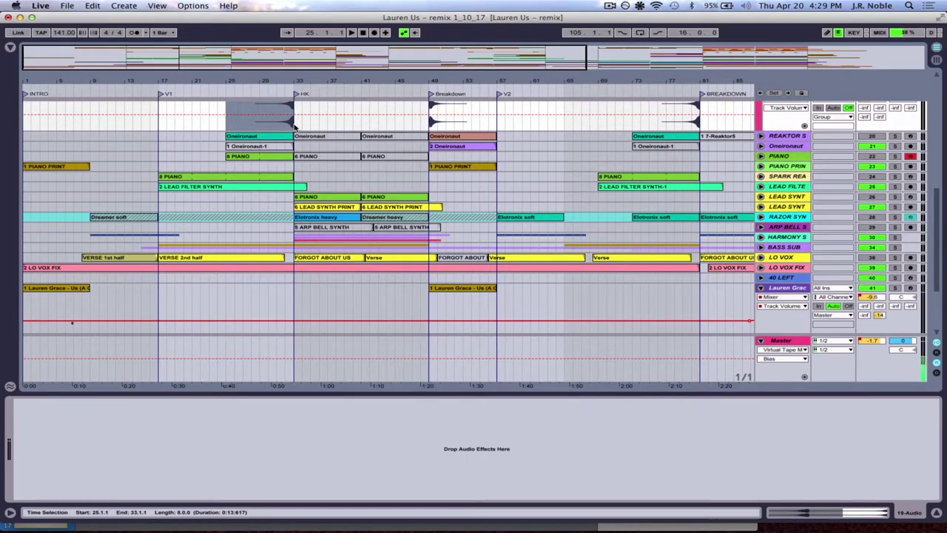
{"action": "scroll", "coordinate": [62, 225], "scroll_direction": "down", "scroll_amount": 3}
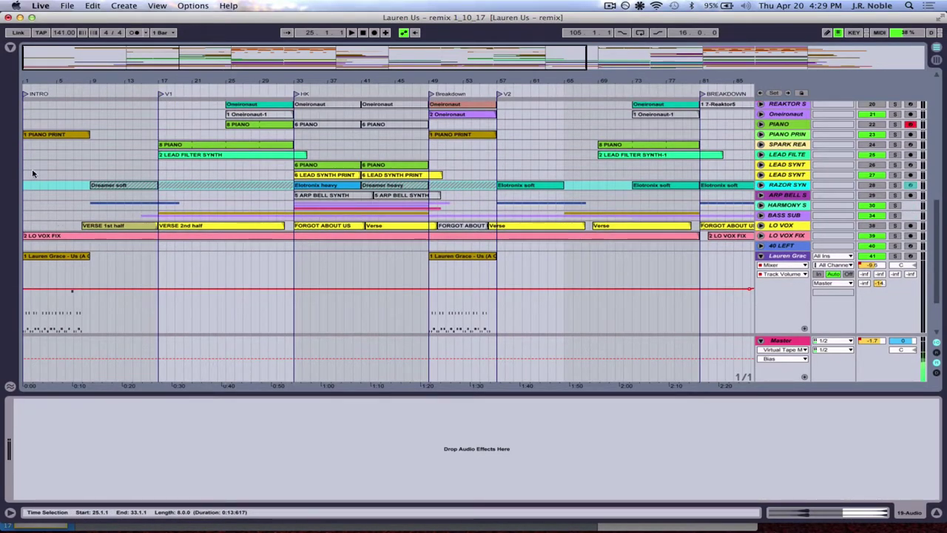
{"action": "left_click_drag", "start_coordinate": [25, 156], "coordinate": [294, 155]}
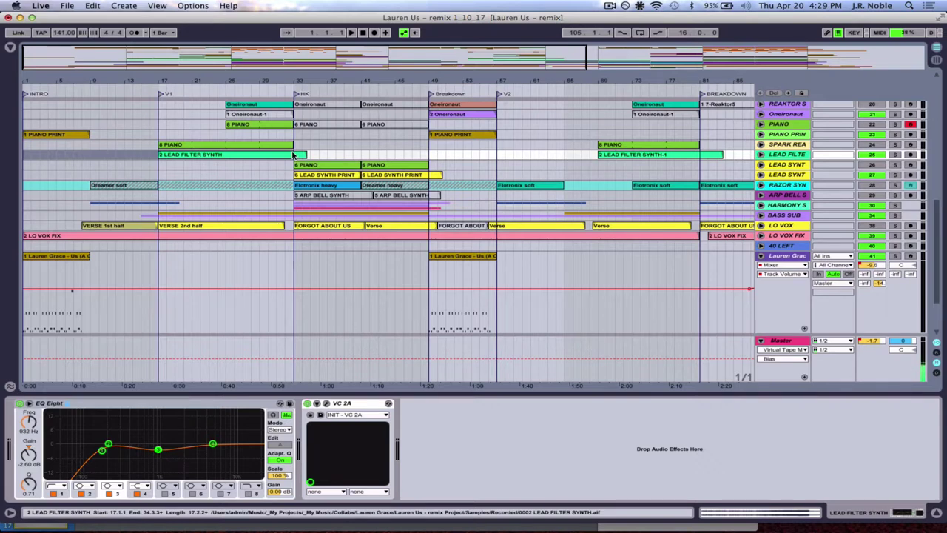
Switch to the Keynote presentation and review the slides WHAT IS EMOTION? and ENERGY IN MOVEMENT.
{"action": "key", "text": "super+Tab"}
{"action": "key", "text": "super+Tab"}
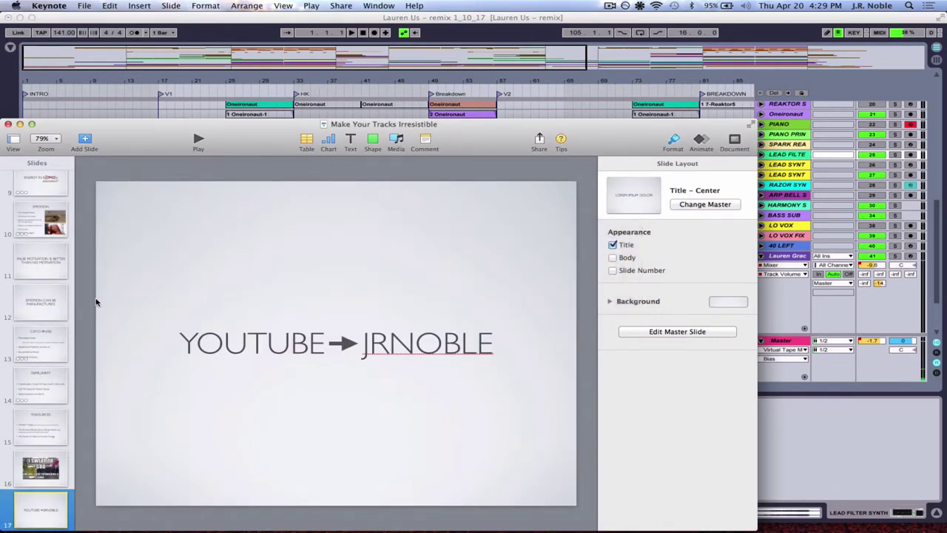
{"action": "left_click", "coordinate": [59, 262]}
{"action": "scroll", "coordinate": [46, 263], "scroll_direction": "up", "scroll_amount": 2}
{"action": "left_click", "coordinate": [50, 235]}
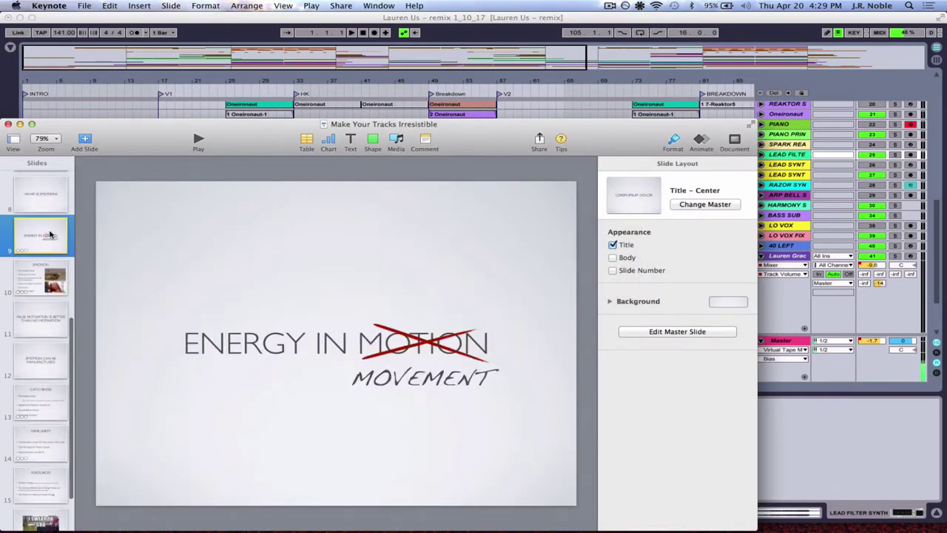
{"action": "scroll", "coordinate": [50, 235], "scroll_direction": "up", "scroll_amount": 2}
{"action": "left_click", "coordinate": [49, 252]}
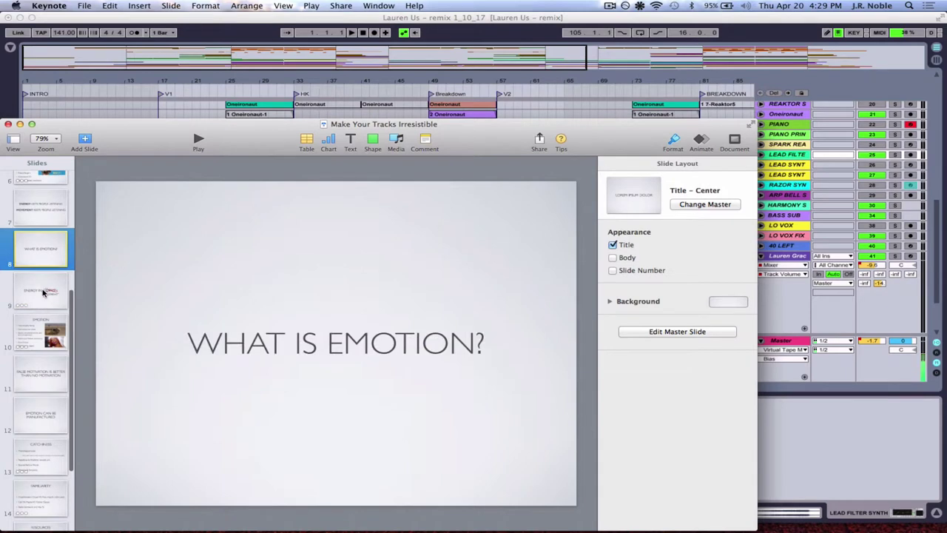
{"action": "left_click", "coordinate": [43, 291]}
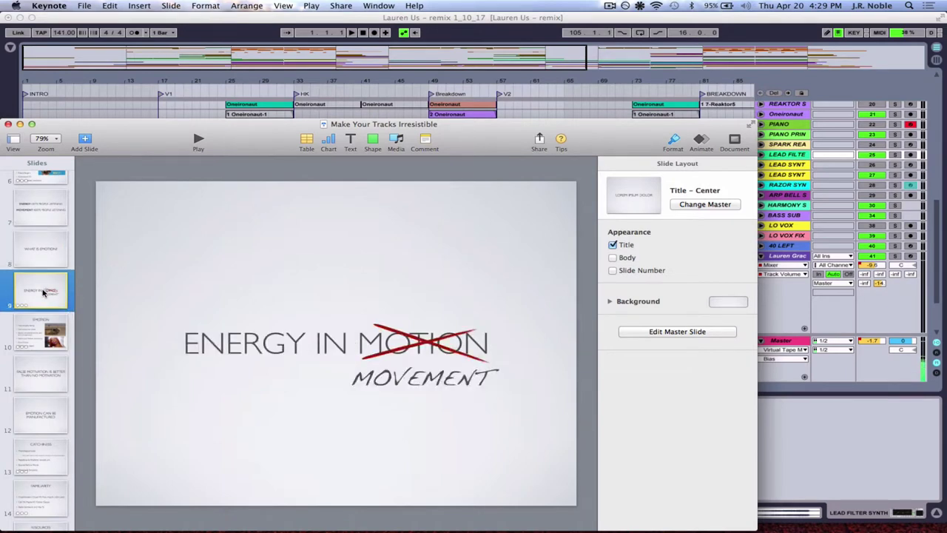
Go through the slides from EMOTION on slide 10, past EMOTION CAN BE MANUFACTURED, to FAMILIARITY on slide 14.
{"action": "scroll", "coordinate": [43, 291], "scroll_direction": "down", "scroll_amount": 1}
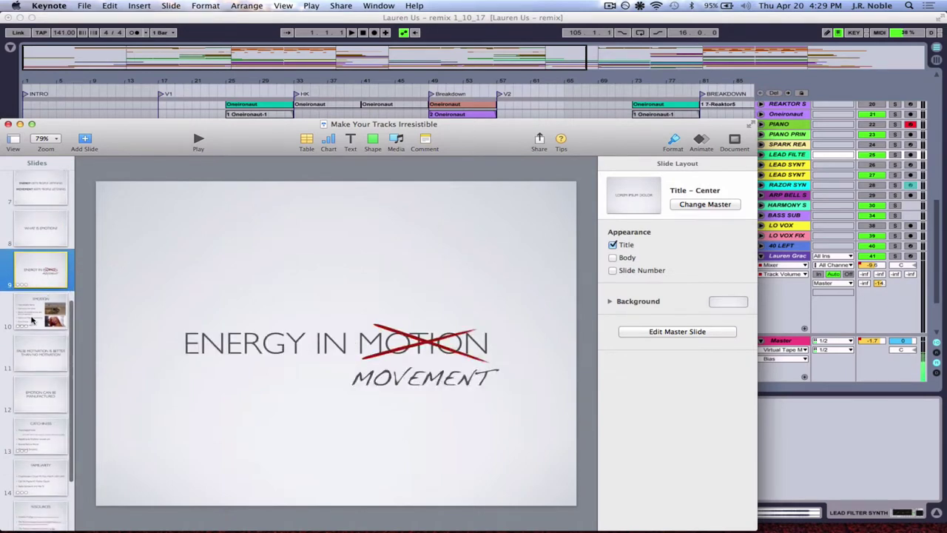
{"action": "left_click", "coordinate": [35, 321]}
{"action": "scroll", "coordinate": [33, 326], "scroll_direction": "down", "scroll_amount": 2}
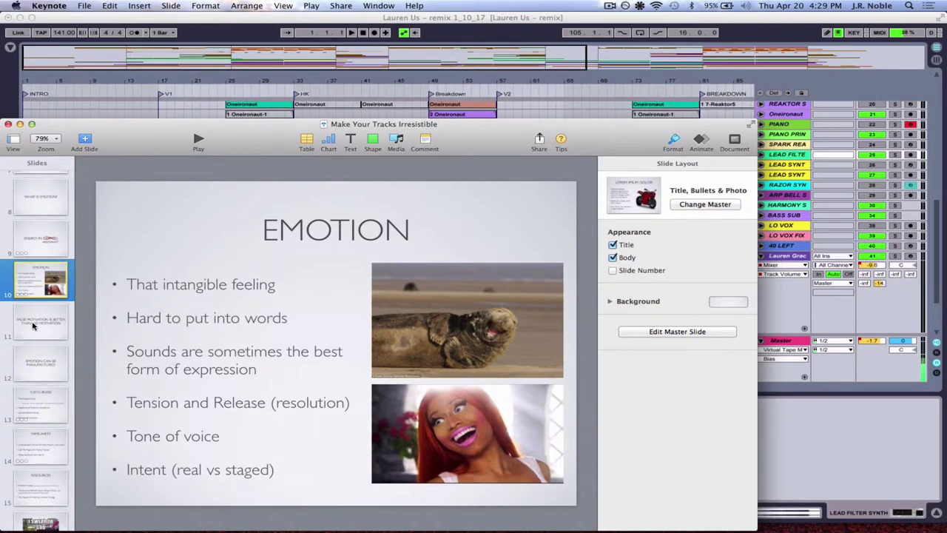
{"action": "left_click", "coordinate": [33, 325]}
{"action": "scroll", "coordinate": [34, 329], "scroll_direction": "down", "scroll_amount": 1}
{"action": "left_click", "coordinate": [41, 339]}
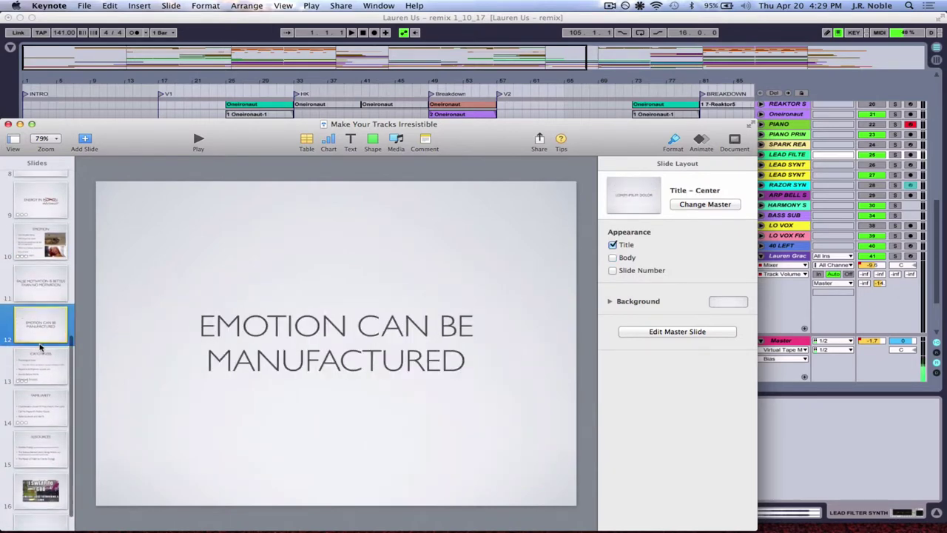
{"action": "left_click", "coordinate": [39, 372]}
{"action": "scroll", "coordinate": [38, 385], "scroll_direction": "down", "scroll_amount": 2}
{"action": "left_click", "coordinate": [40, 397]}
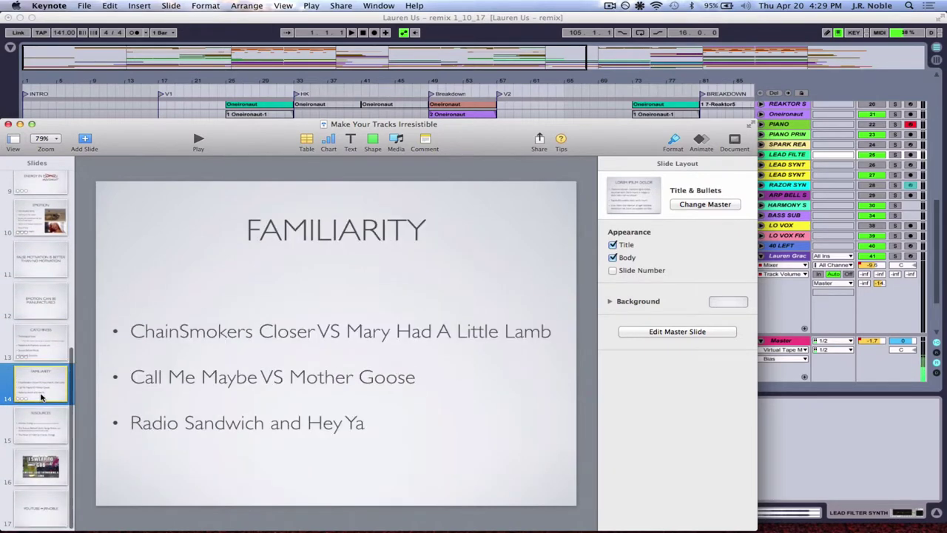
Return to the Ableton Live arrangement and mark the BUILD section, bars 89 to 105, on the LEAD FILTER SYNTH track.
{"action": "key", "text": "super+Tab"}
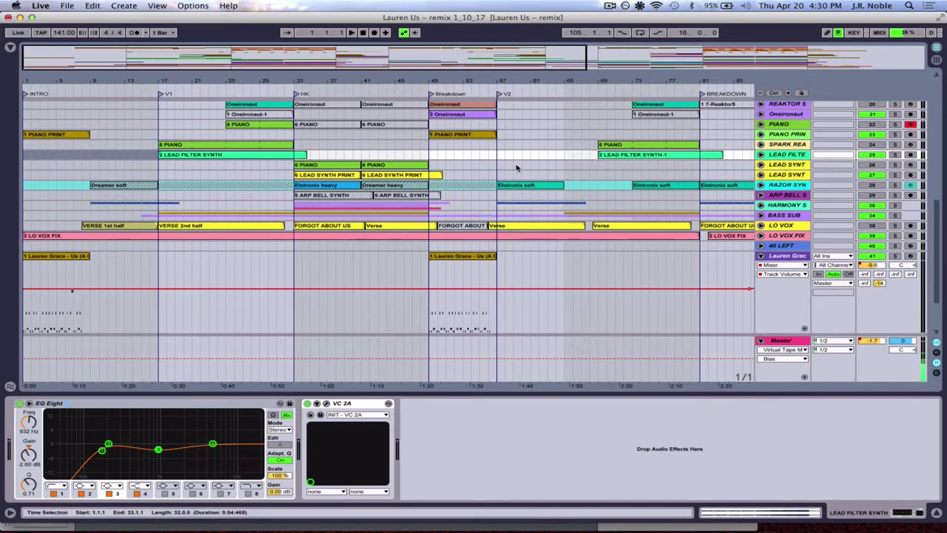
{"action": "scroll", "coordinate": [514, 159], "scroll_direction": "right", "scroll_amount": 5}
{"action": "left_click_drag", "start_coordinate": [535, 153], "coordinate": [666, 157]}
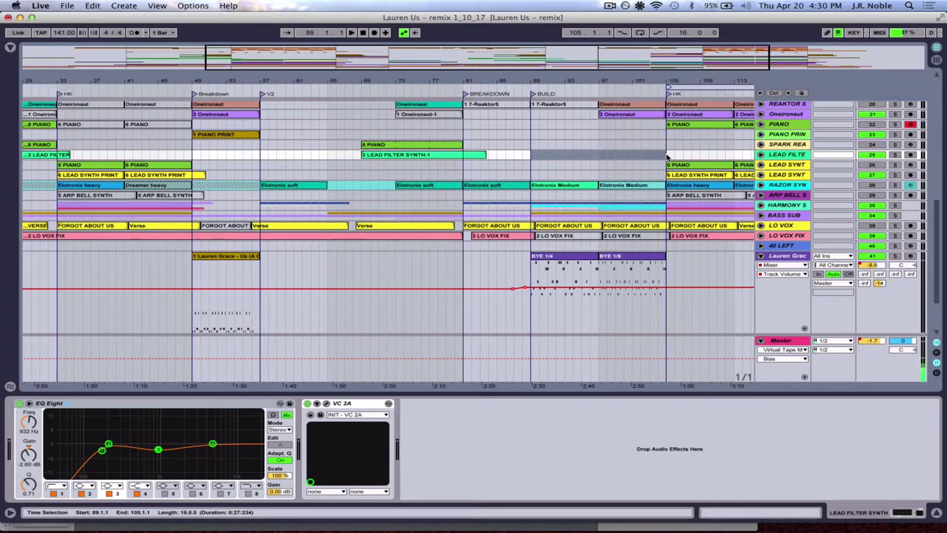
Mark the INTRO from bar 2 on the RAZOR SYNTH track, and play the sliced a capella clip at bar 1 on track 41.
{"action": "scroll", "coordinate": [380, 280], "scroll_direction": "left", "scroll_amount": 10}
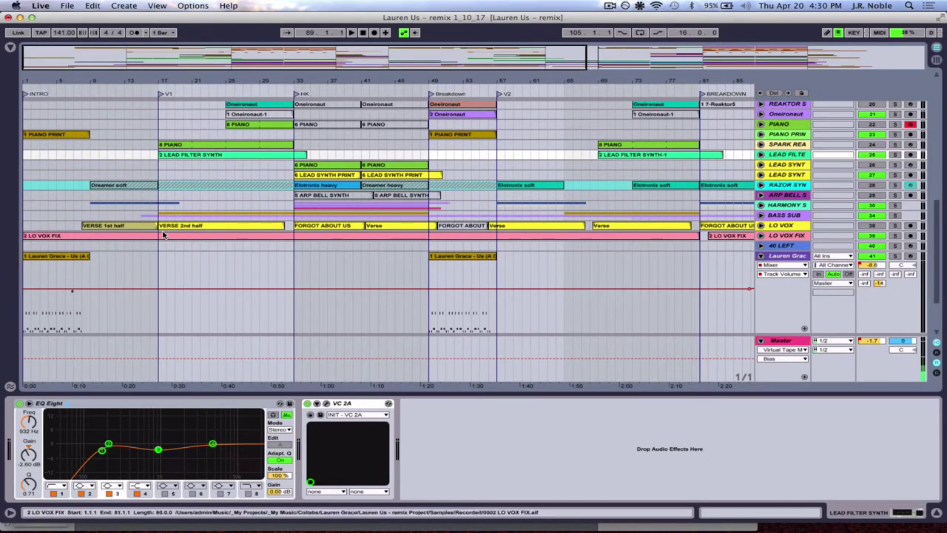
{"action": "left_click_drag", "start_coordinate": [28, 187], "coordinate": [153, 186]}
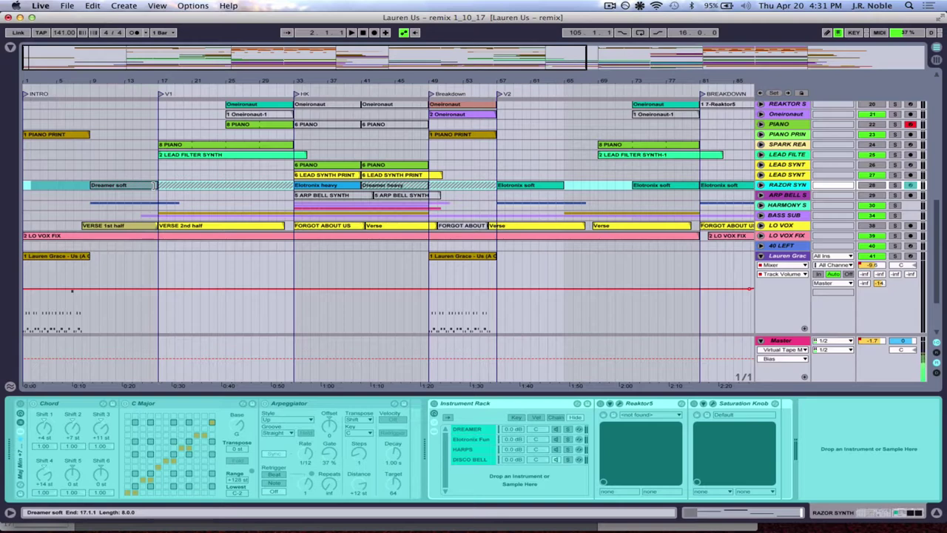
{"action": "scroll", "coordinate": [92, 180], "scroll_direction": "up", "scroll_amount": 4}
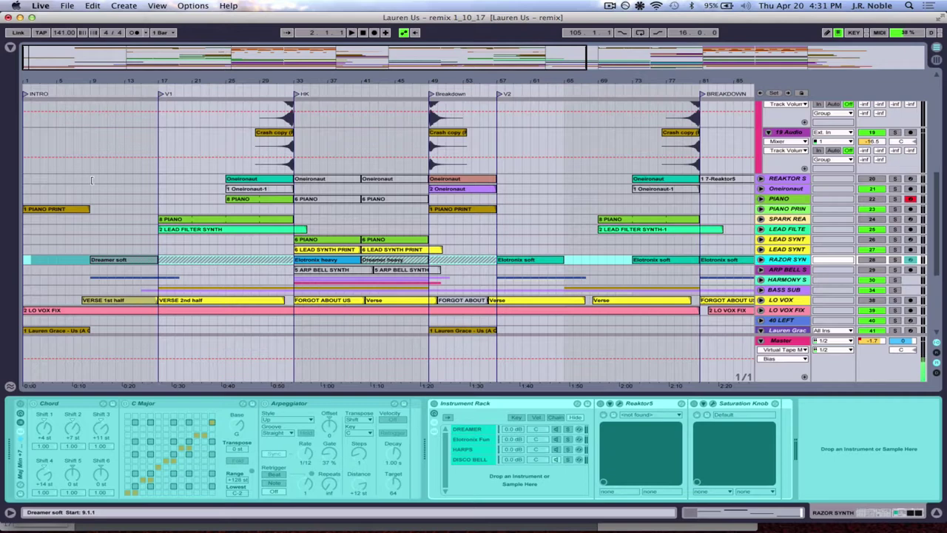
{"action": "scroll", "coordinate": [82, 200], "scroll_direction": "down", "scroll_amount": 3}
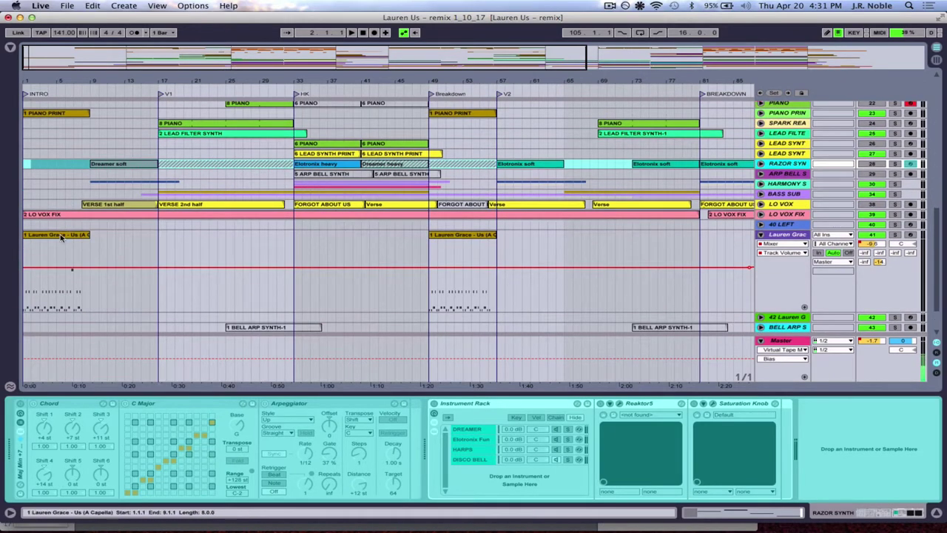
{"action": "left_click", "coordinate": [57, 235]}
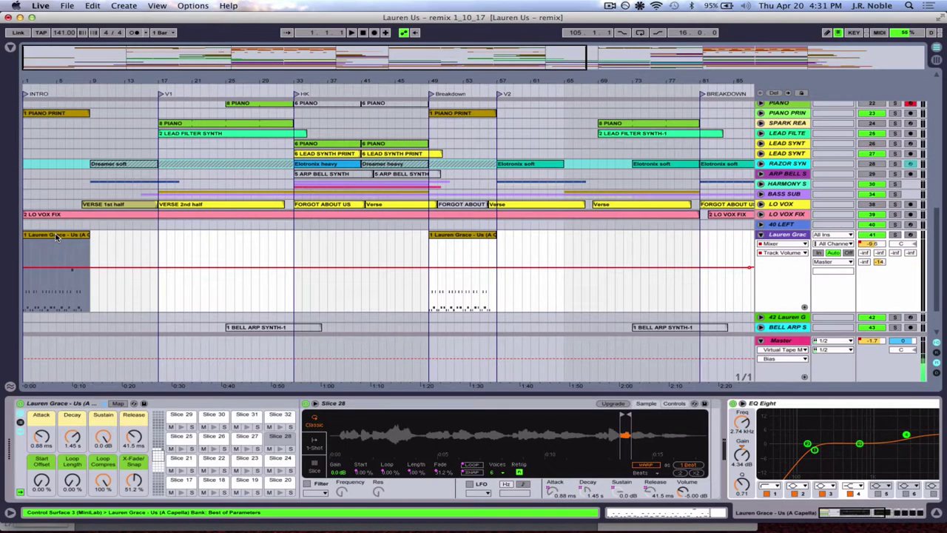
{"action": "key", "text": "space"}
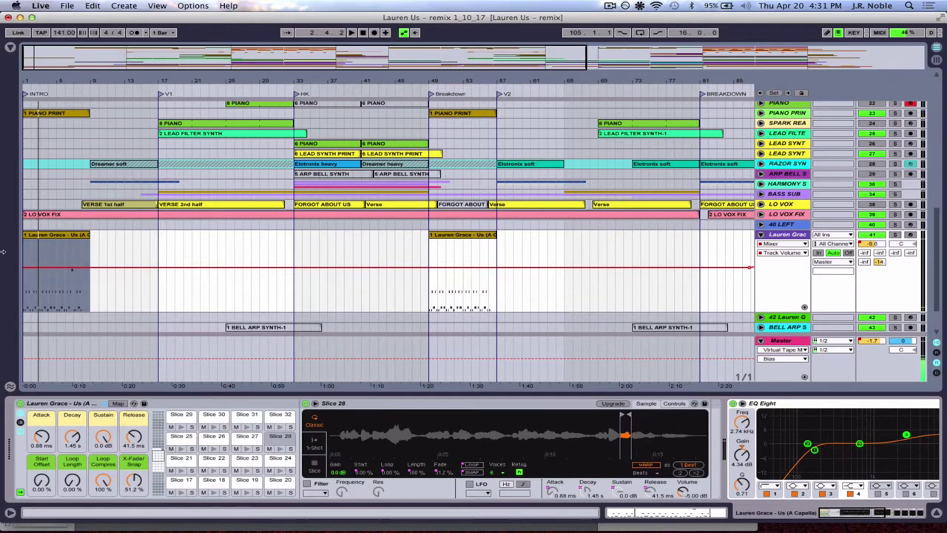
Mark bars 13 to 49 on track 41, and play its a capella clip in the Breakdown section, bars 49 to 57.
{"action": "left_click_drag", "start_coordinate": [126, 245], "coordinate": [419, 245]}
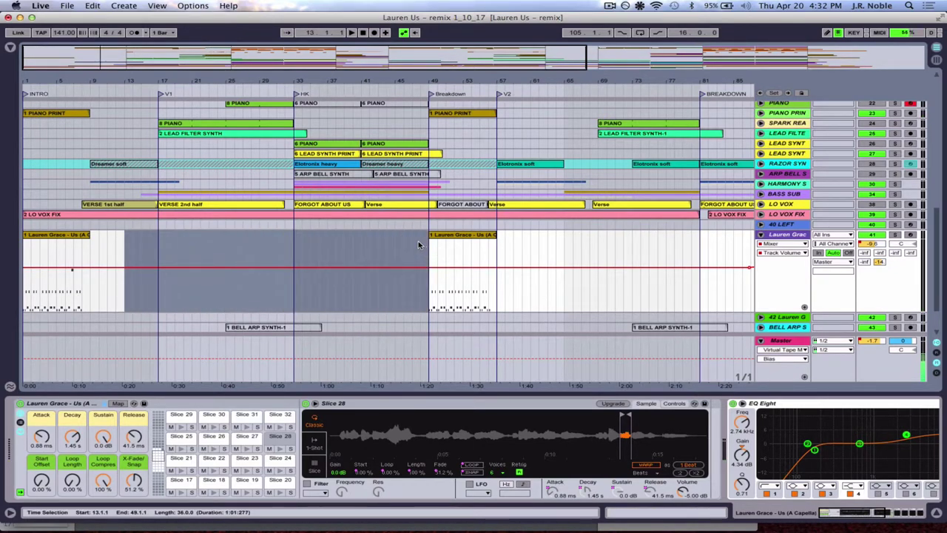
{"action": "left_click", "coordinate": [432, 240]}
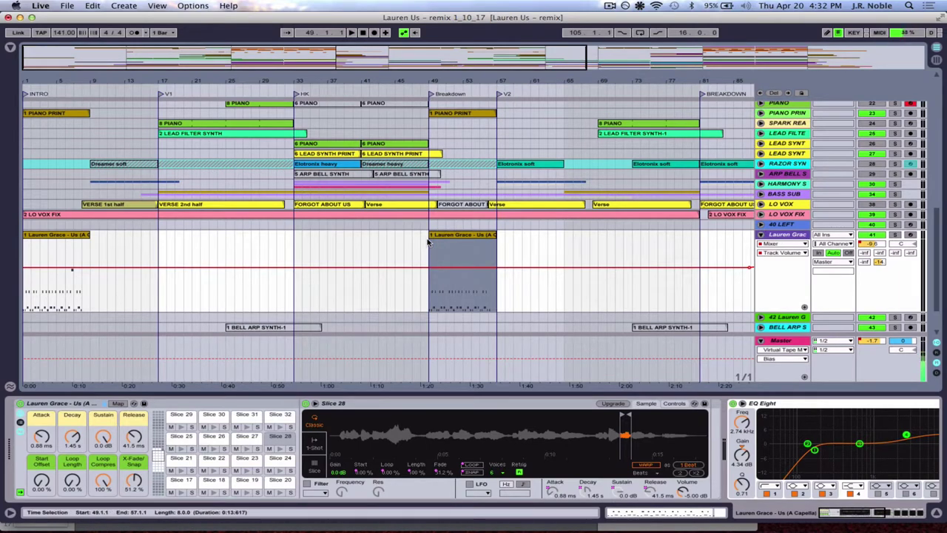
{"action": "key", "text": "space"}
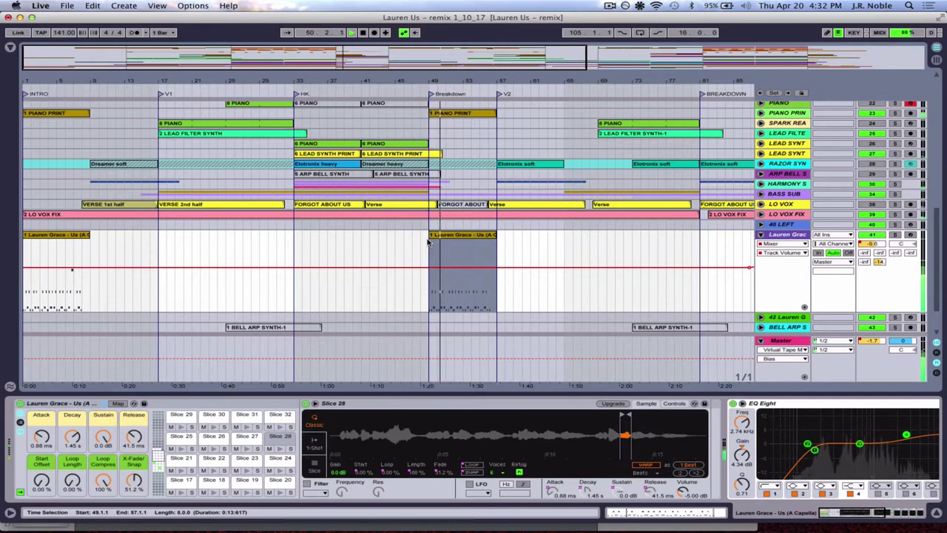
{"action": "key", "text": "space"}
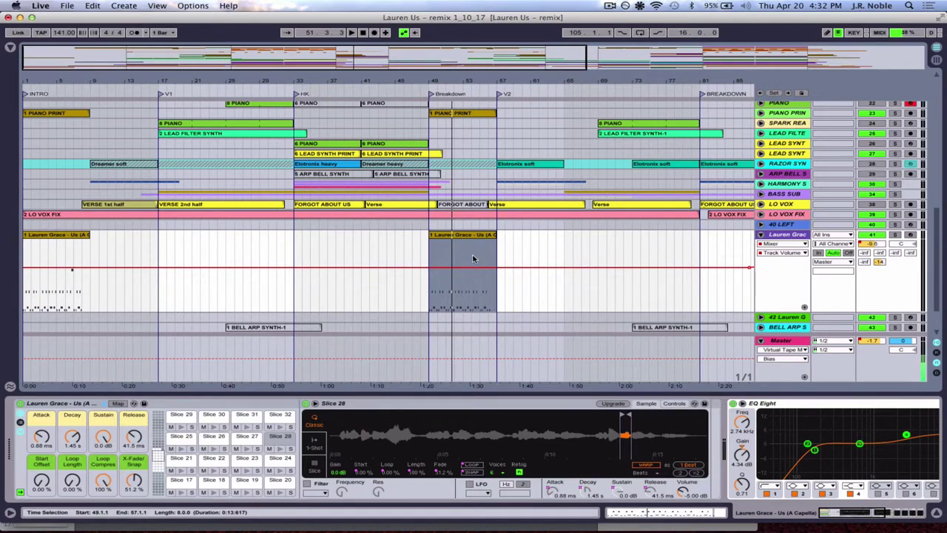
Replay the Breakdown's a capella clip from bar 49 and stop playback.
{"action": "scroll", "coordinate": [474, 259], "scroll_direction": "right", "scroll_amount": 5}
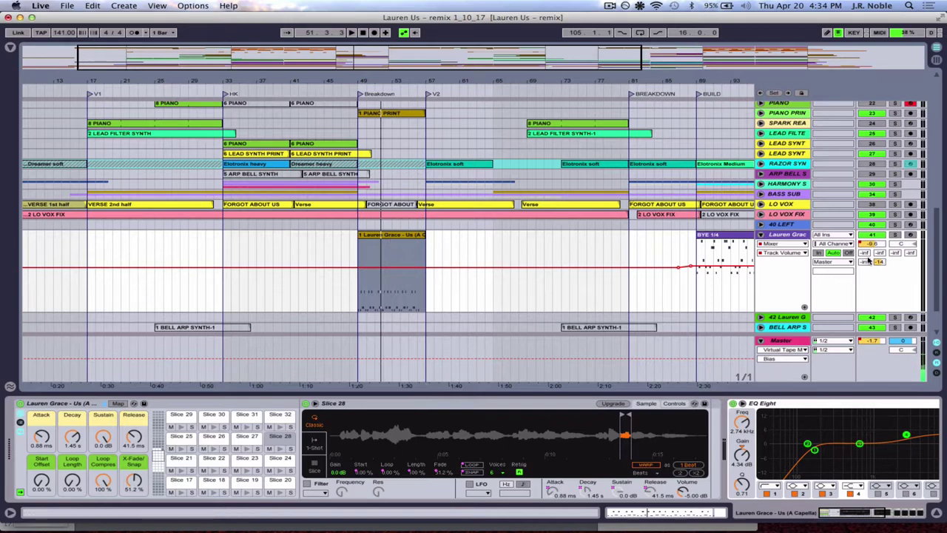
{"action": "key", "text": "space"}
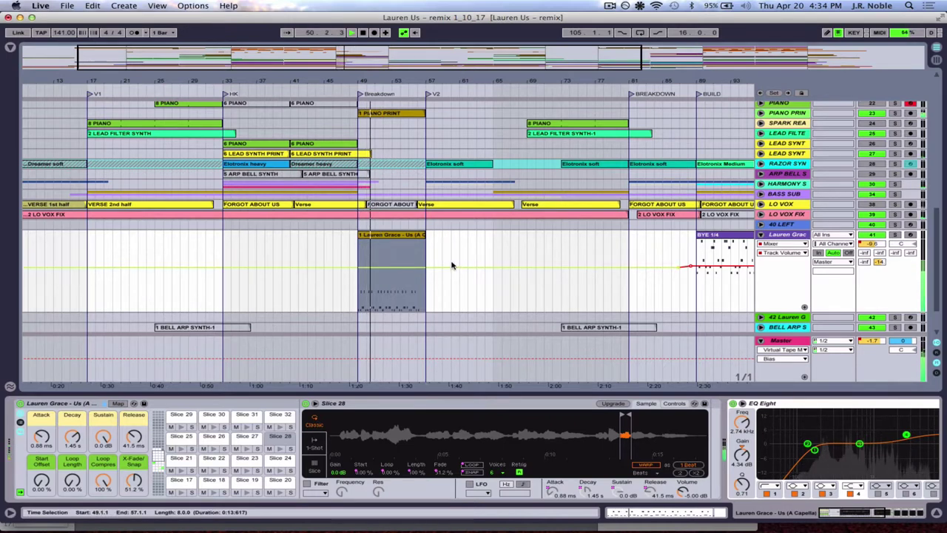
{"action": "key", "text": "space"}
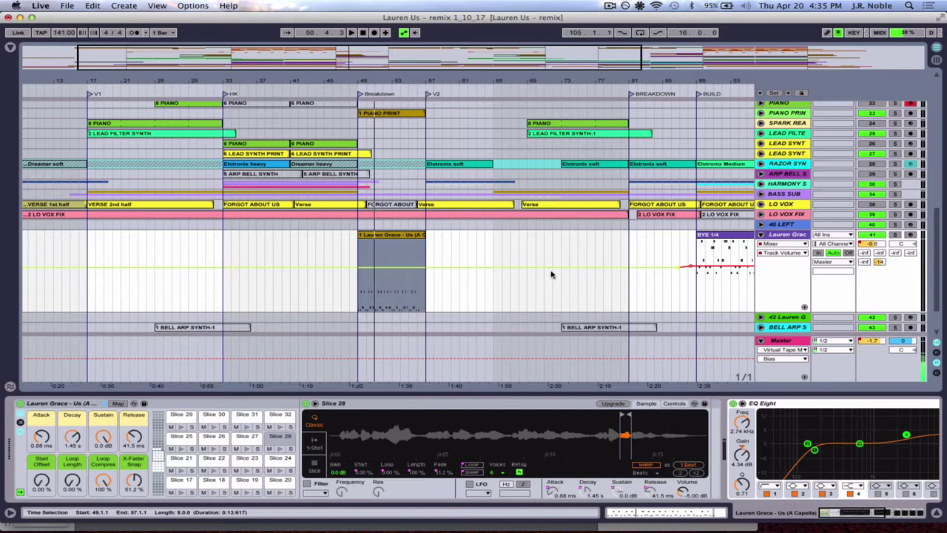
Try deactivating the BYE 1/4 and BYE 1/8 clips in the BUILD section, and undo both deactivations.
{"action": "scroll", "coordinate": [550, 274], "scroll_direction": "right", "scroll_amount": 10}
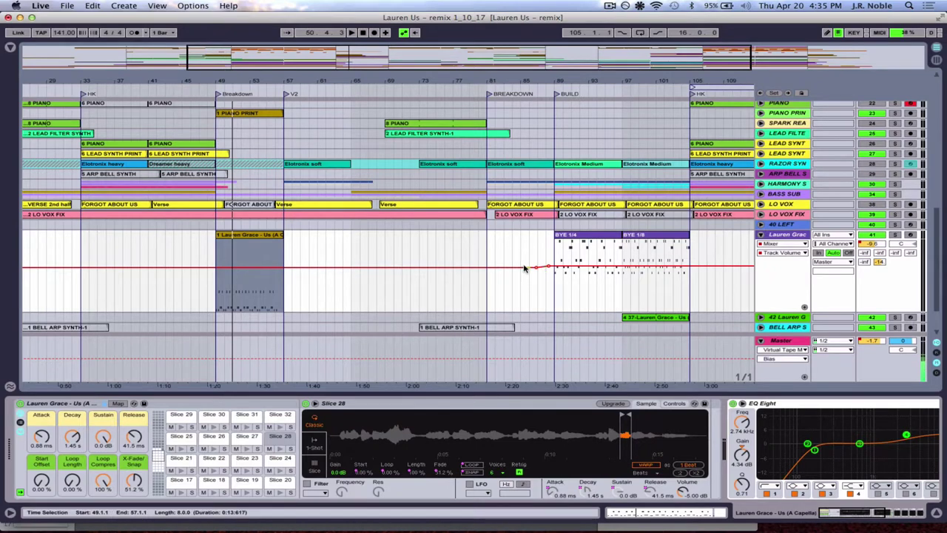
{"action": "scroll", "coordinate": [521, 250], "scroll_direction": "right", "scroll_amount": 5}
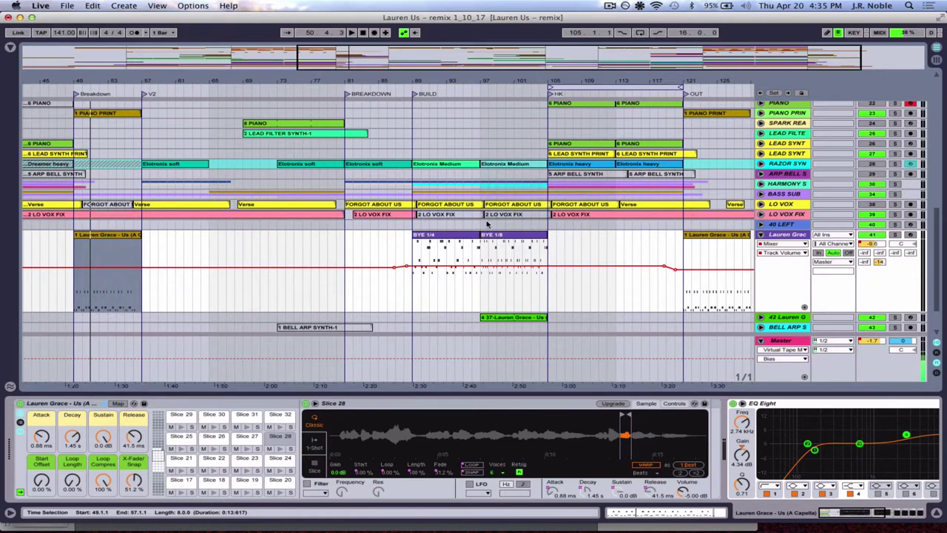
{"action": "left_click", "coordinate": [444, 237]}
{"action": "key", "text": "0"}
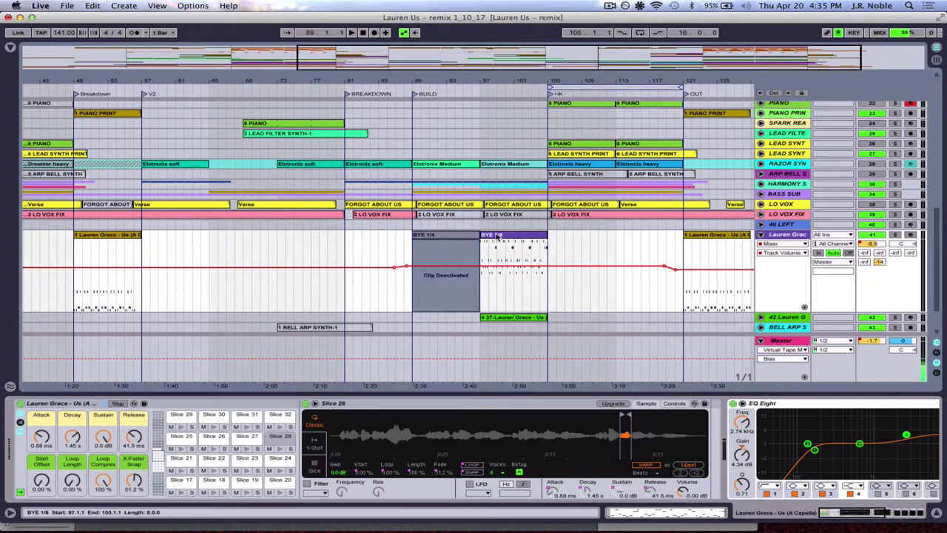
{"action": "left_click", "coordinate": [518, 239]}
{"action": "key", "text": "0"}
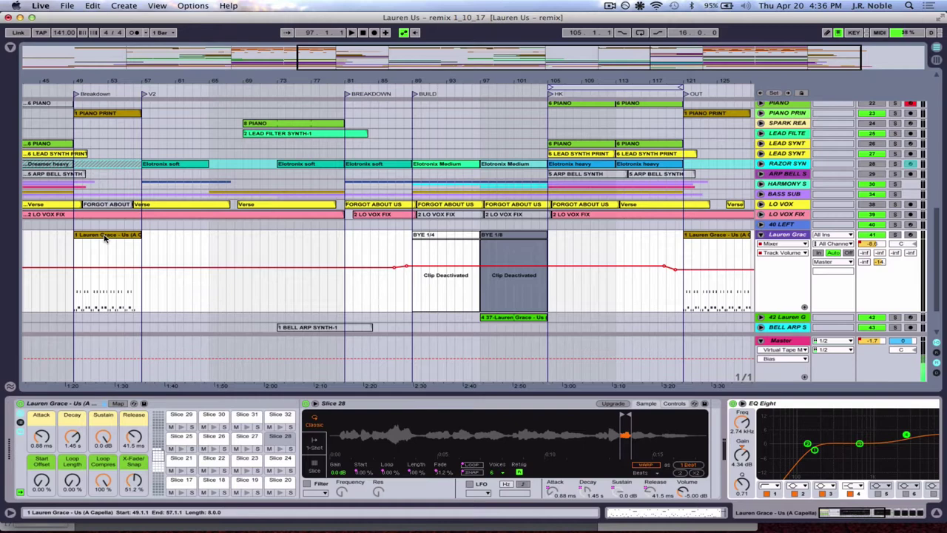
{"action": "key", "text": "super+z"}
{"action": "key", "text": "super+z"}
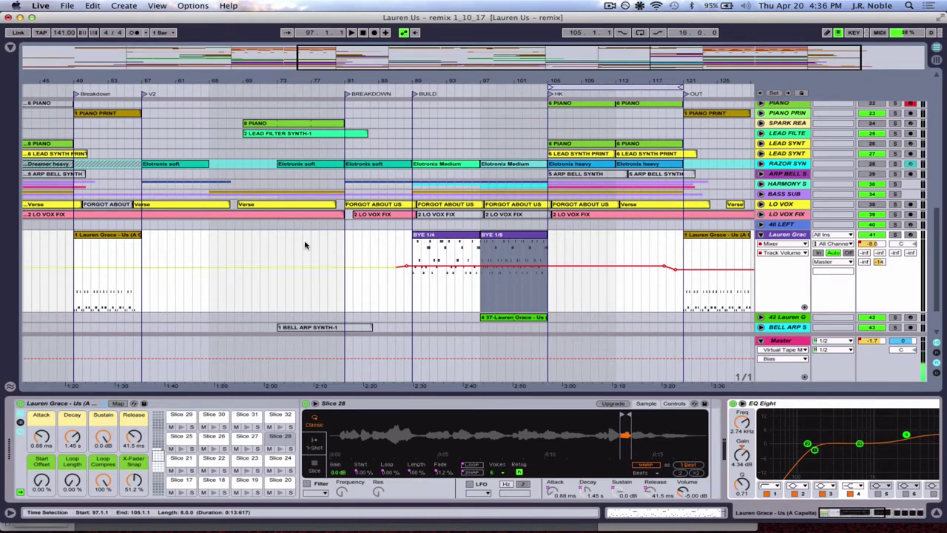
Examine the note patterns of the BYE 1/4 and BYE 1/8 clips in the BUILD section, selecting each in turn.
{"action": "left_click", "coordinate": [446, 235]}
{"action": "left_click_drag", "start_coordinate": [446, 80], "coordinate": [426, 156]}
{"action": "scroll", "coordinate": [409, 185], "scroll_direction": "right", "scroll_amount": 4}
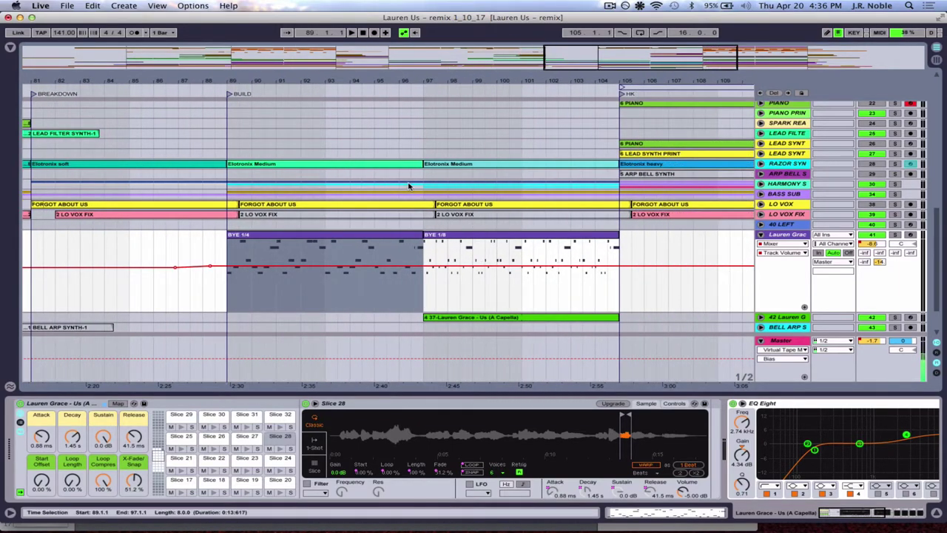
{"action": "left_click", "coordinate": [346, 234]}
{"action": "left_click", "coordinate": [481, 235]}
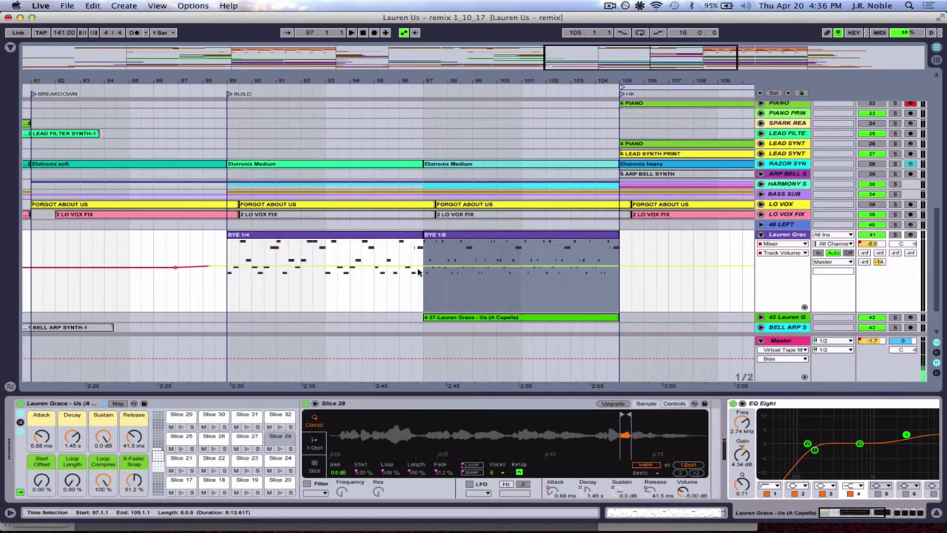
Insert a new audio track, and play the BYE 1/4 clip from bar 89 with track 41 soloed.
{"action": "left_click", "coordinate": [255, 236]}
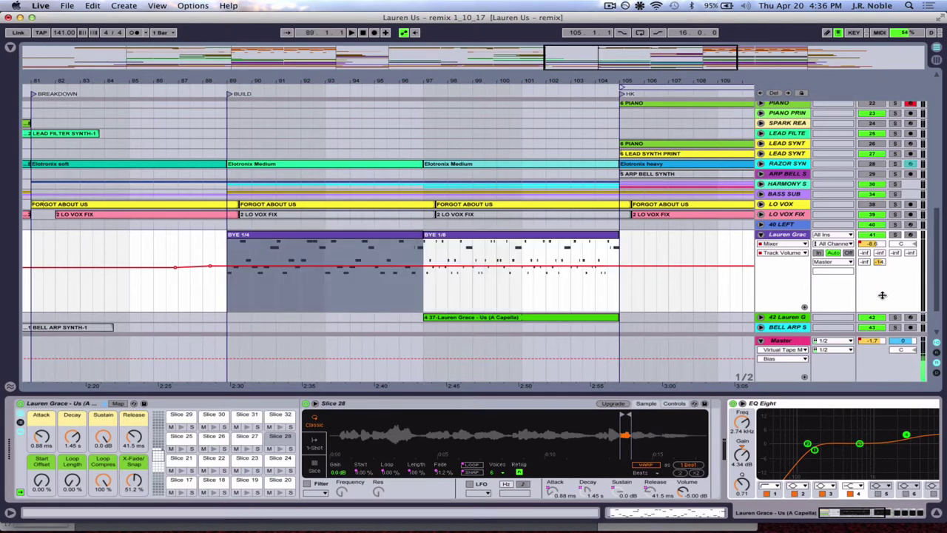
{"action": "key", "text": "super+t"}
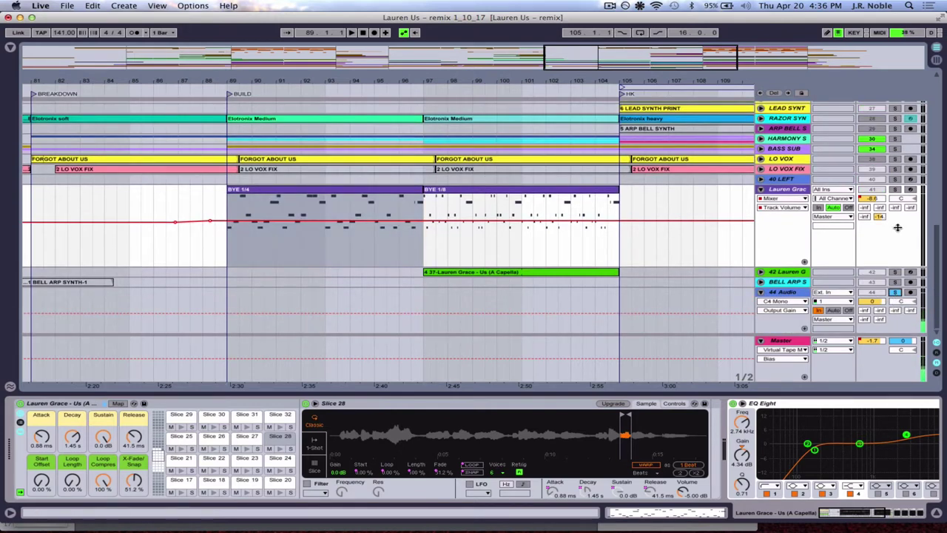
{"action": "left_click", "coordinate": [895, 191]}
{"action": "key", "text": "space"}
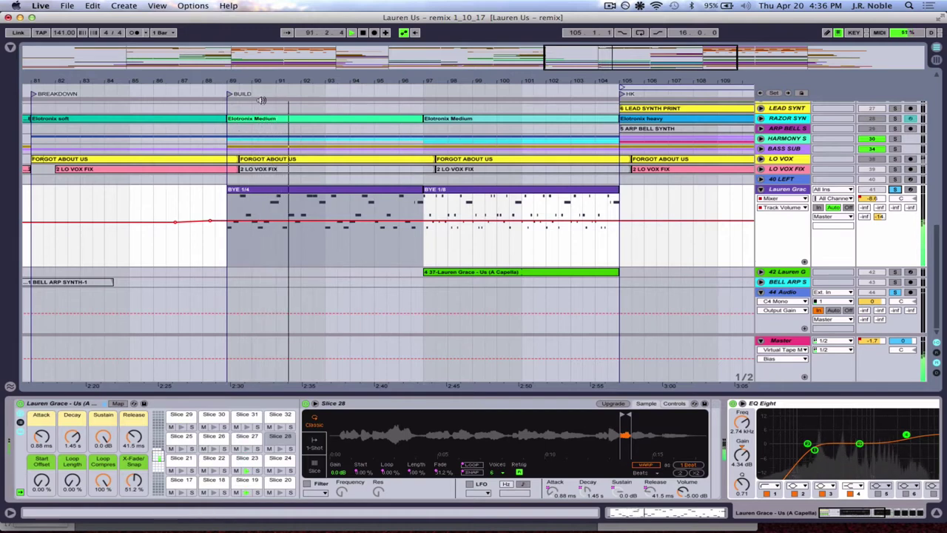
{"action": "key", "text": "space"}
Play the soloed BYE 1/8 clip from bar 97, and turn off solo on the 44 Audio track and track 41.
{"action": "left_click", "coordinate": [484, 191]}
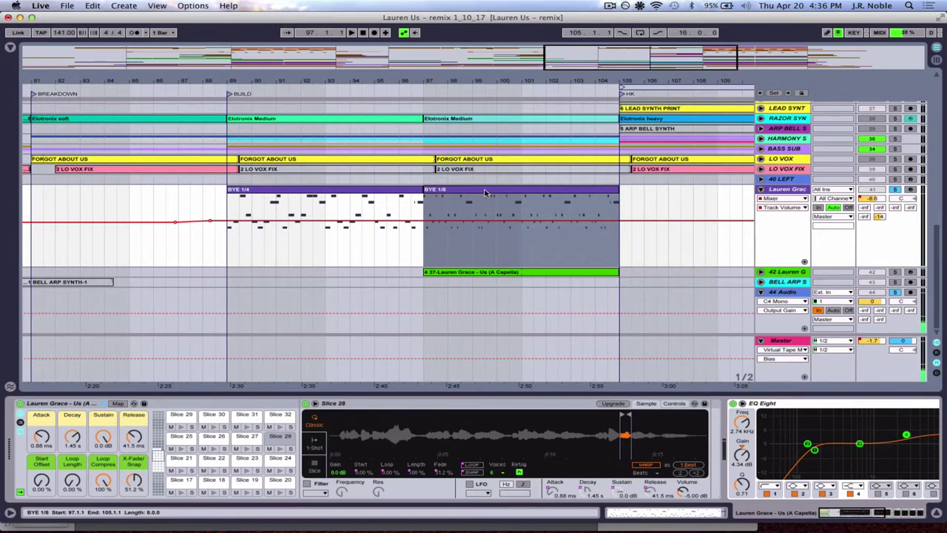
{"action": "key", "text": "space"}
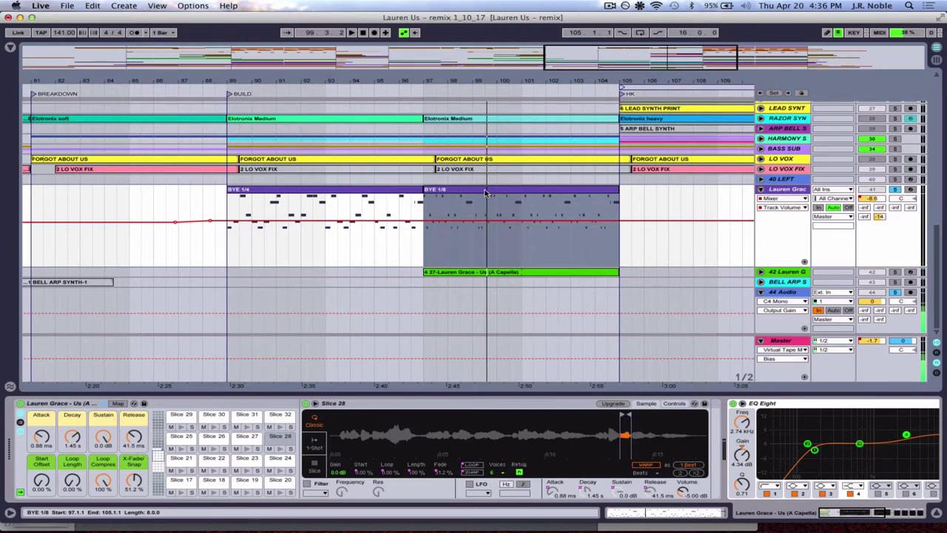
{"action": "left_click", "coordinate": [894, 292]}
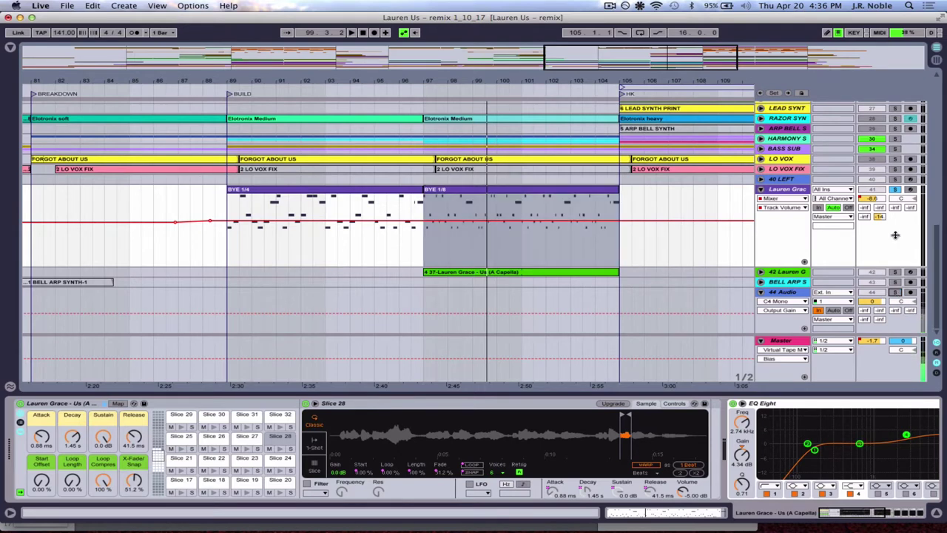
{"action": "left_click", "coordinate": [894, 189]}
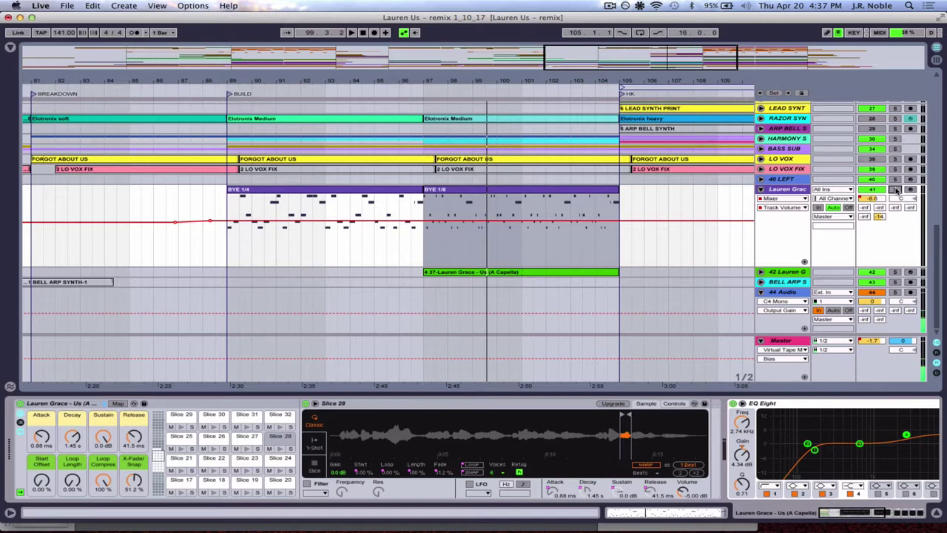
Play the BUILD section from the BYE 1/4 clip in the full mix, and review its layers up to the SHIFTERS group.
{"action": "left_click", "coordinate": [341, 193]}
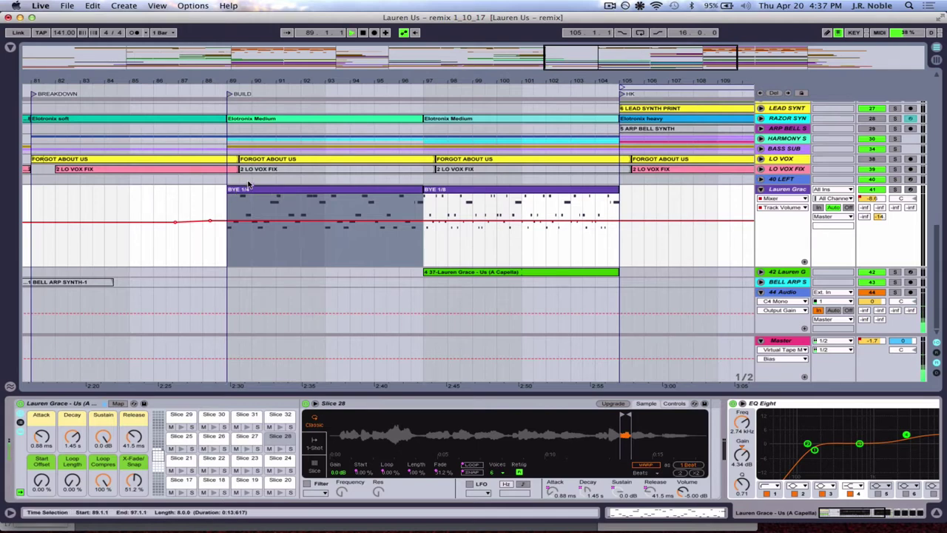
{"action": "key", "text": "space"}
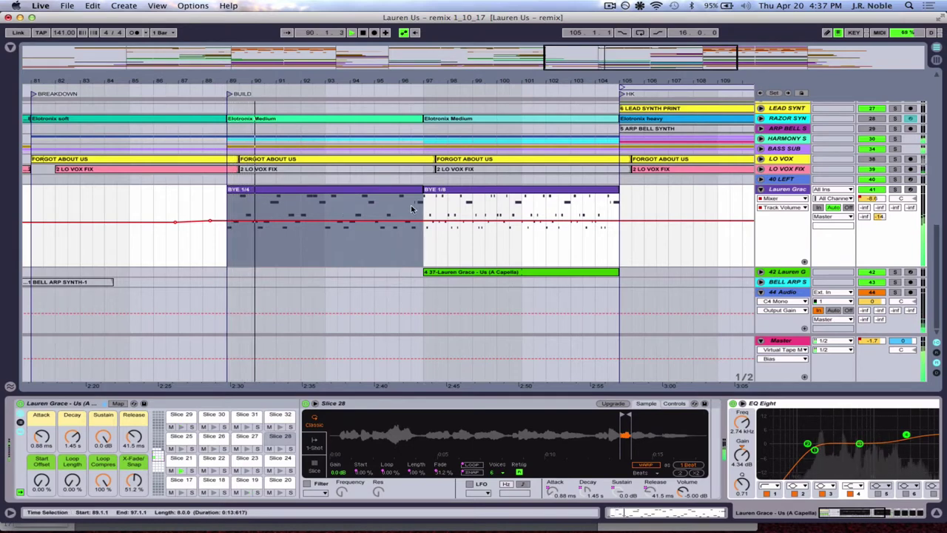
{"action": "scroll", "coordinate": [411, 208], "scroll_direction": "right", "scroll_amount": 1}
{"action": "left_click_drag", "start_coordinate": [377, 81], "coordinate": [378, 61]}
{"action": "scroll", "coordinate": [434, 208], "scroll_direction": "right", "scroll_amount": 2}
{"action": "scroll", "coordinate": [434, 208], "scroll_direction": "right", "scroll_amount": 1}
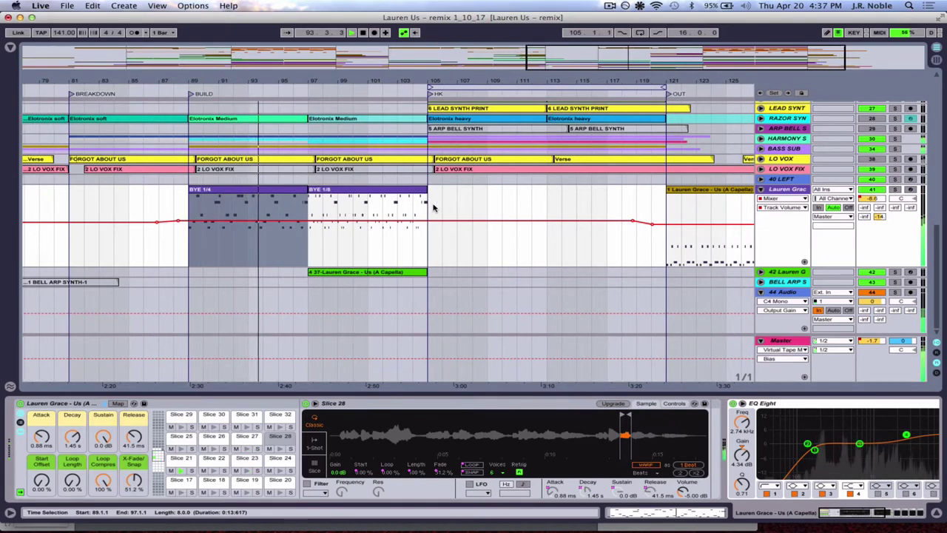
{"action": "scroll", "coordinate": [360, 213], "scroll_direction": "up", "scroll_amount": 1}
{"action": "scroll", "coordinate": [360, 213], "scroll_direction": "up", "scroll_amount": 3}
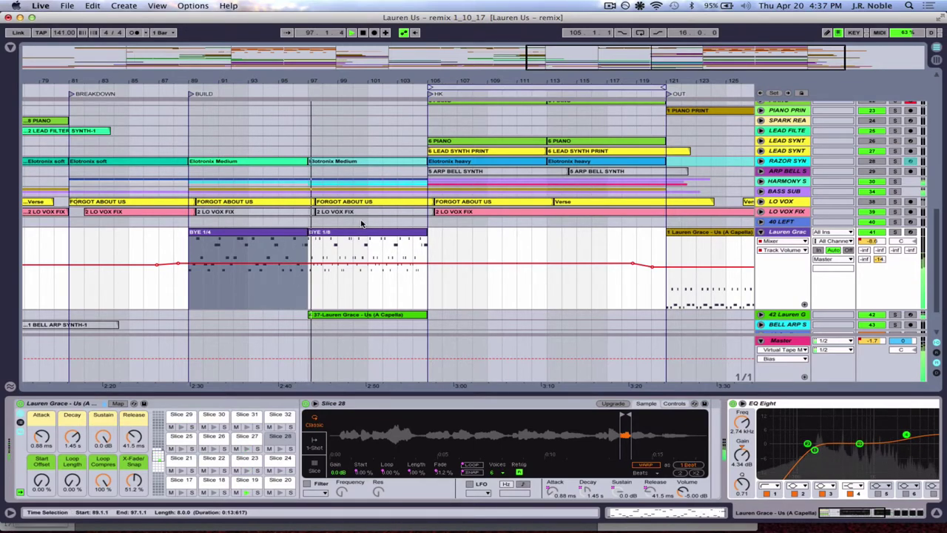
{"action": "scroll", "coordinate": [365, 211], "scroll_direction": "up", "scroll_amount": 10}
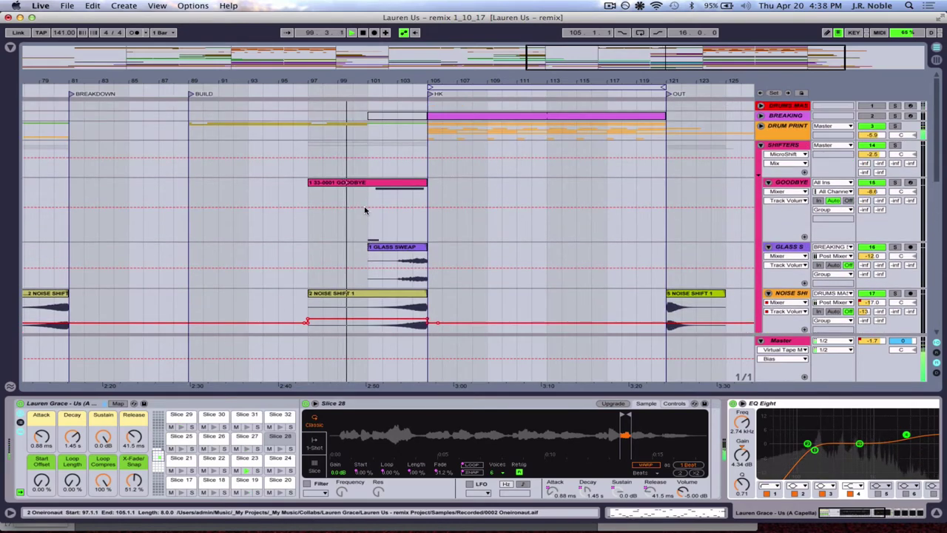
Return to the a capella tracks during playback, unfold track 42 to show its clip at bars 97 to 105, and stop playback.
{"action": "scroll", "coordinate": [364, 211], "scroll_direction": "down", "scroll_amount": 10}
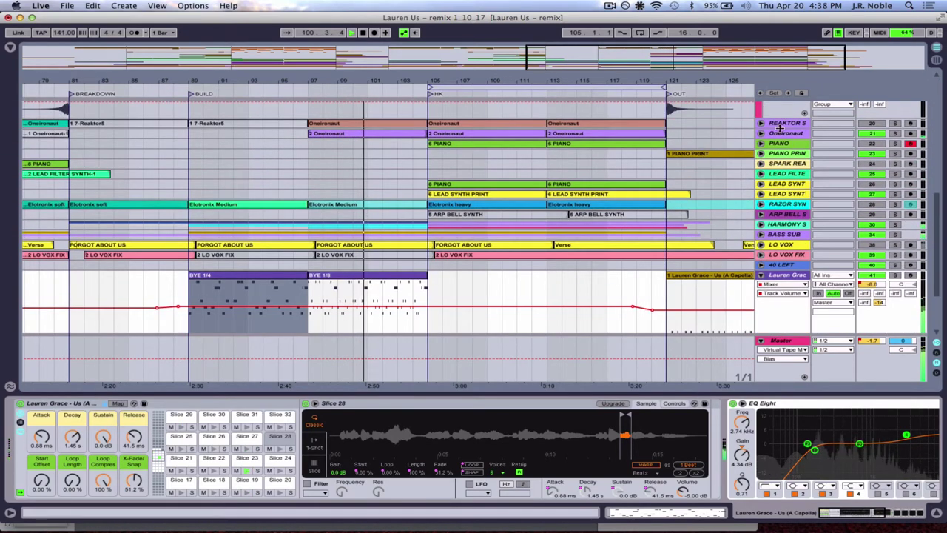
{"action": "scroll", "coordinate": [620, 231], "scroll_direction": "down", "scroll_amount": 5}
{"action": "scroll", "coordinate": [664, 224], "scroll_direction": "left", "scroll_amount": 1}
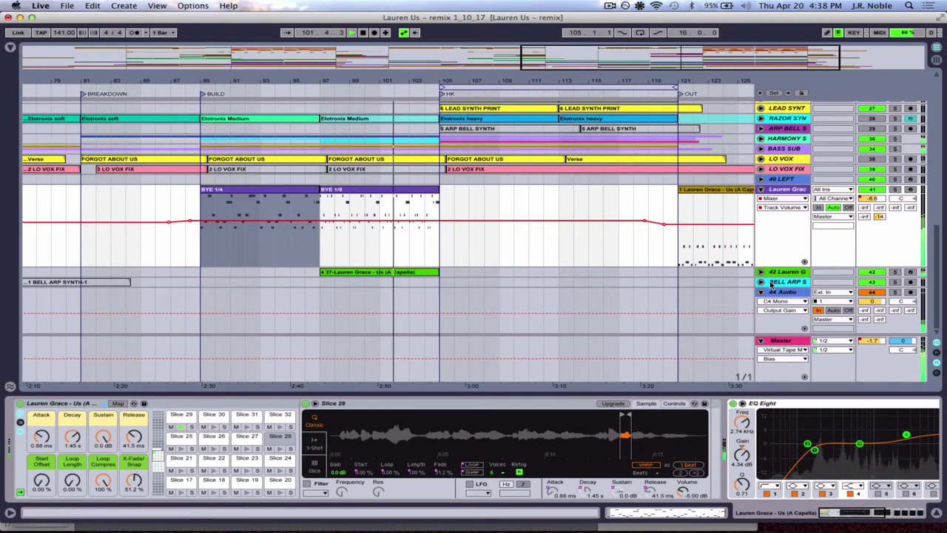
{"action": "left_click", "coordinate": [395, 282]}
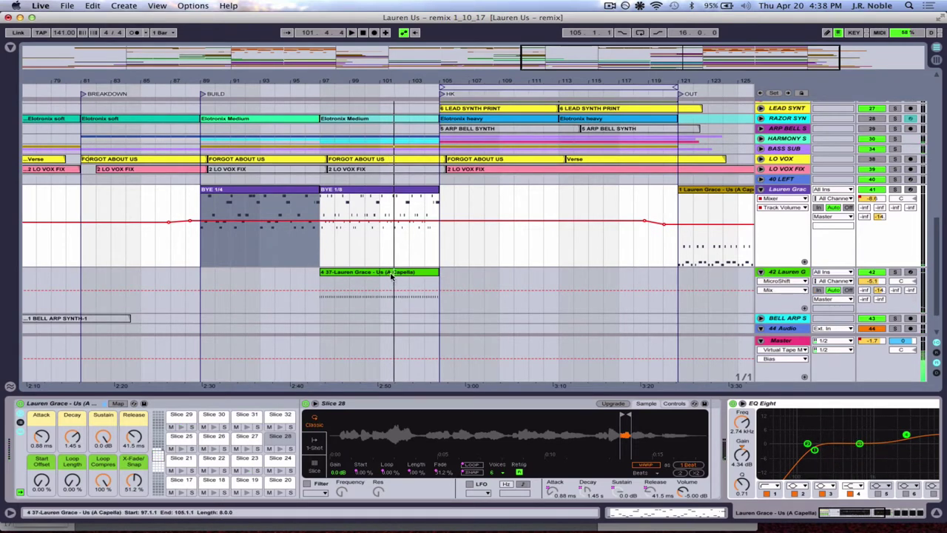
Play track 42's a capella clip from bar 97 with track 42 and the 44 Audio track soloed.
{"action": "left_click", "coordinate": [395, 281]}
{"action": "key", "text": "space"}
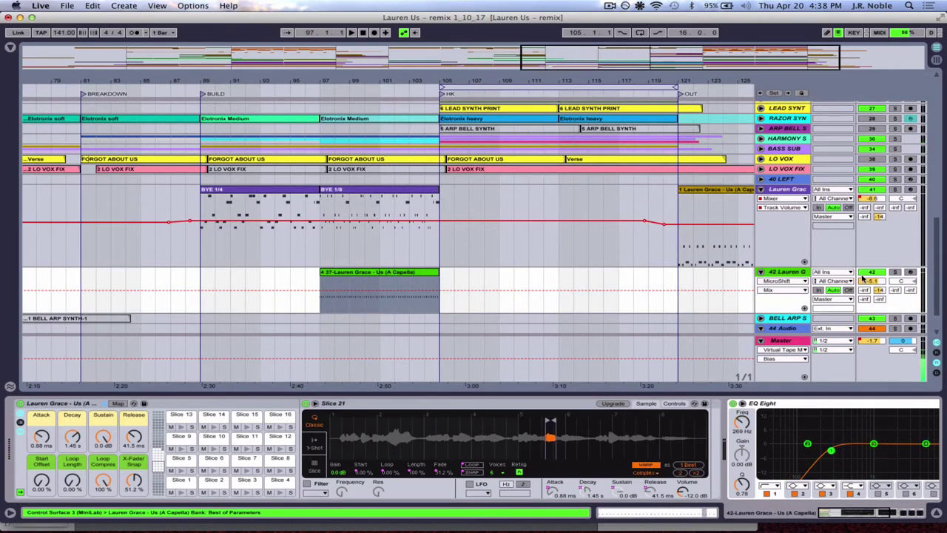
{"action": "left_click", "coordinate": [895, 189]}
{"action": "left_click", "coordinate": [894, 272]}
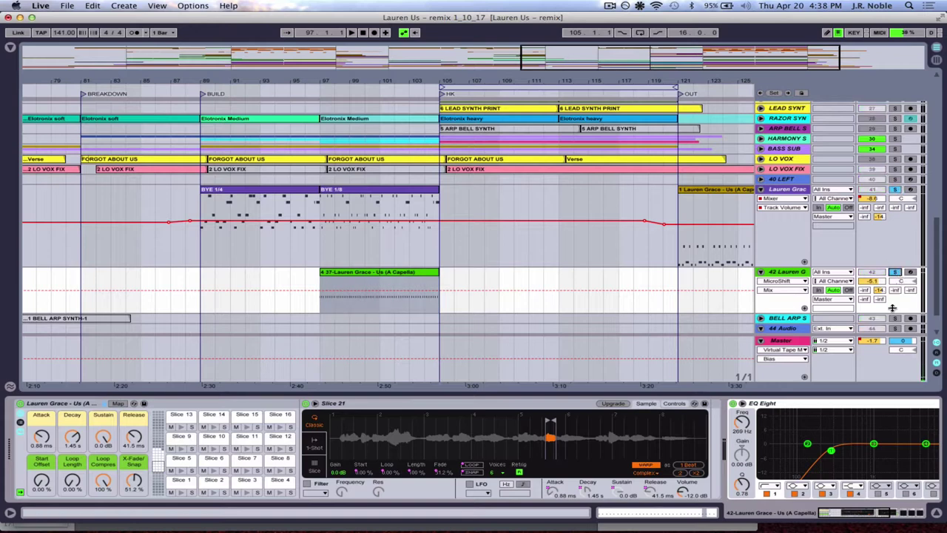
{"action": "left_click", "coordinate": [895, 328]}
{"action": "key", "text": "space"}
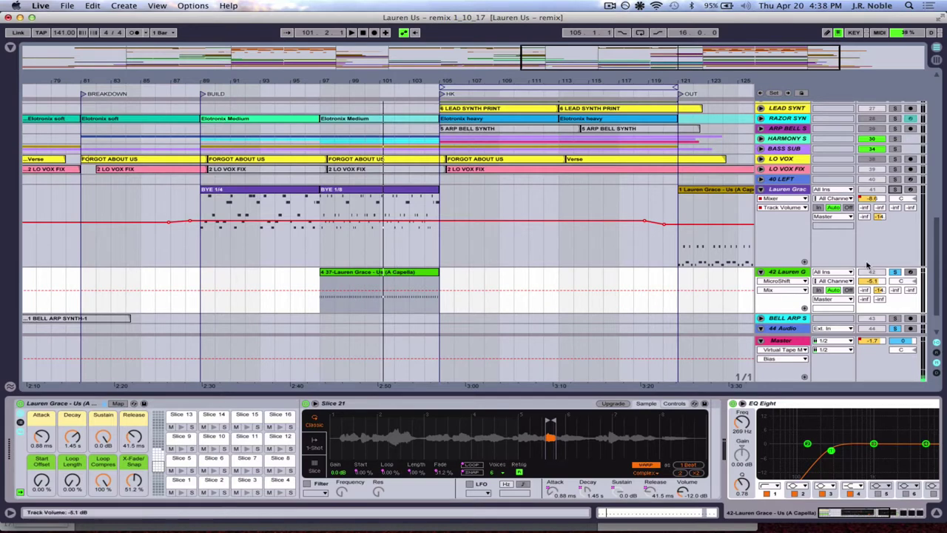
{"action": "key", "text": "space"}
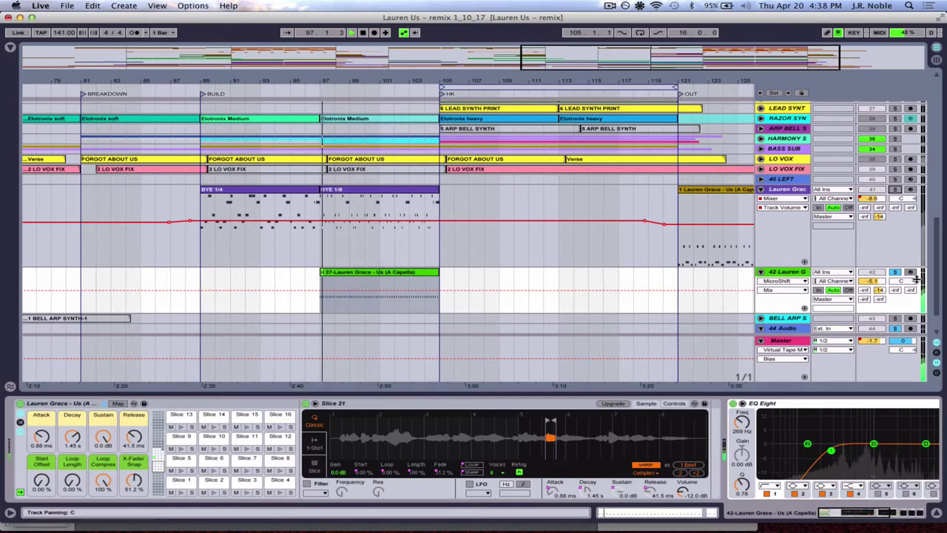
Turn off solo on track 42 and 44 Audio, and play the full mix from bar 97 while reviewing its layers up to NOISE SHIFT.
{"action": "left_click", "coordinate": [894, 329]}
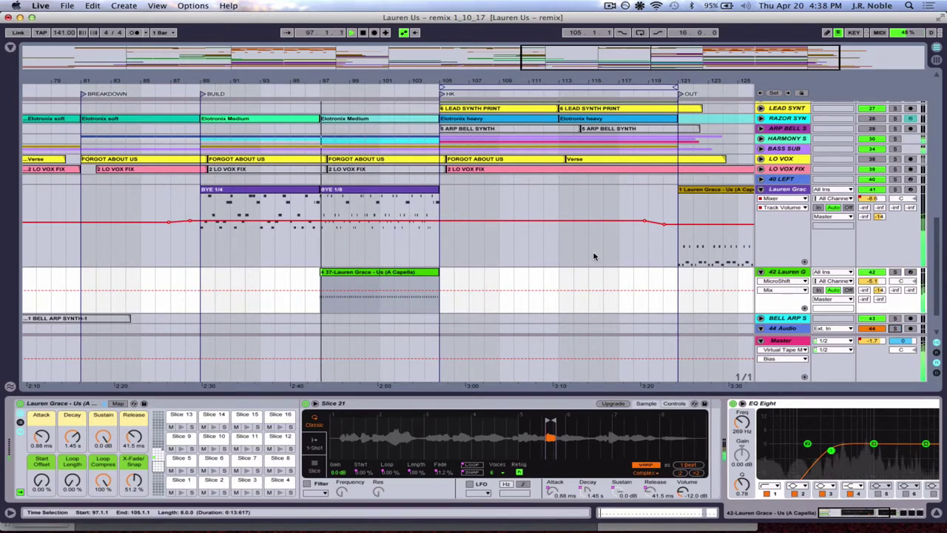
{"action": "scroll", "coordinate": [532, 239], "scroll_direction": "up", "scroll_amount": 5}
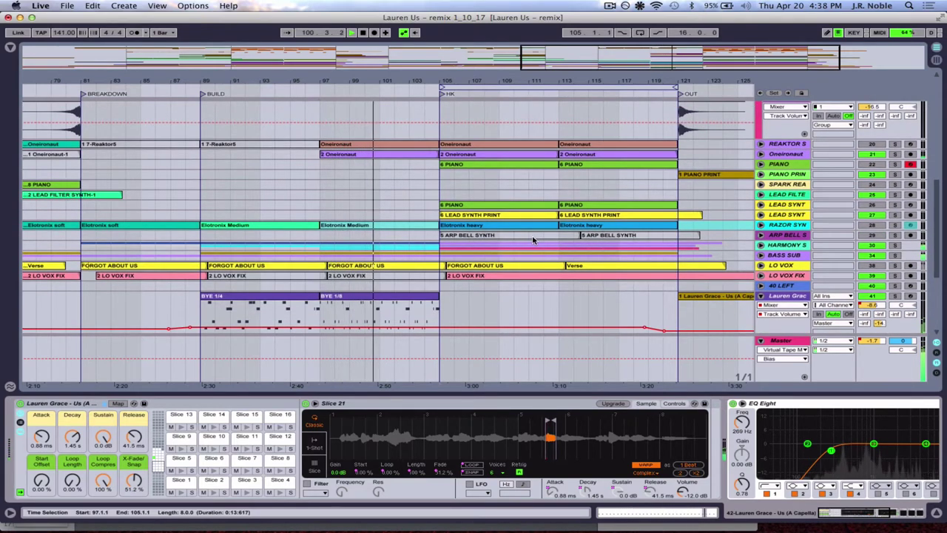
{"action": "scroll", "coordinate": [533, 234], "scroll_direction": "up", "scroll_amount": 5}
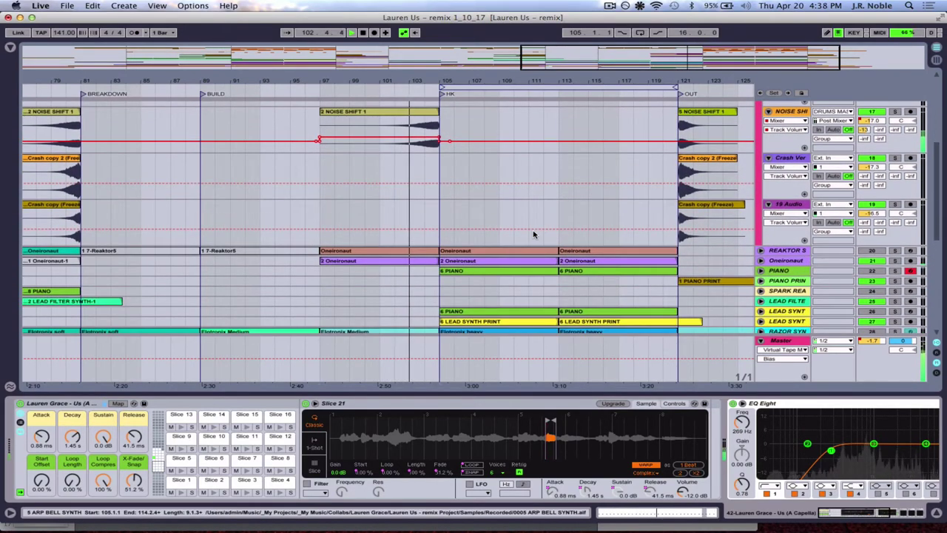
{"action": "scroll", "coordinate": [664, 258], "scroll_direction": "down", "scroll_amount": 4}
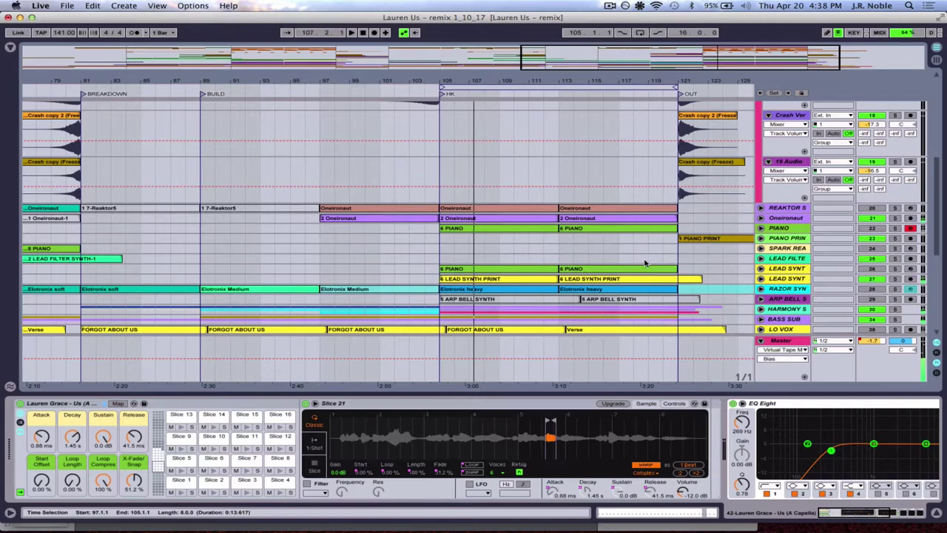
Unfold the REAKTOR S and Oneironaut tracks and select their Oneironaut clips at bars 97 to 105.
{"action": "left_click", "coordinate": [761, 208]}
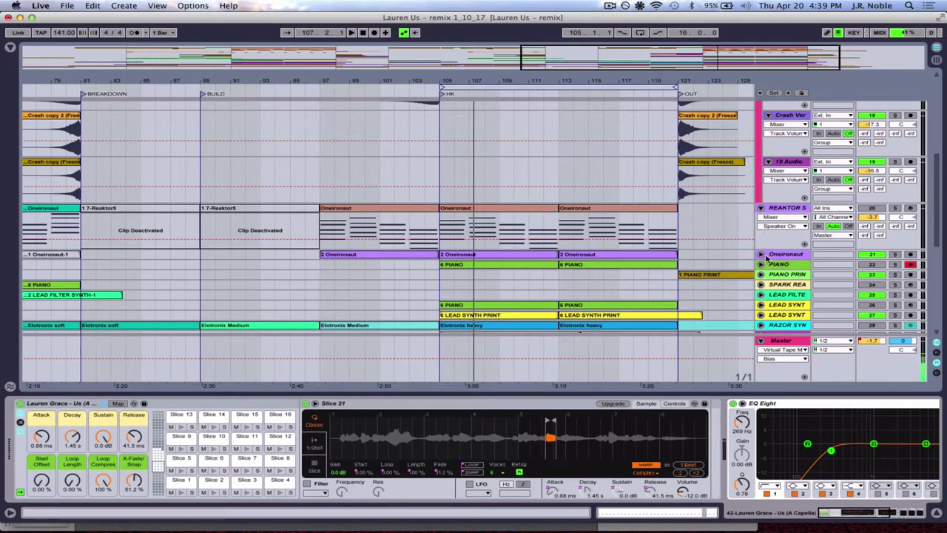
{"action": "left_click", "coordinate": [760, 255]}
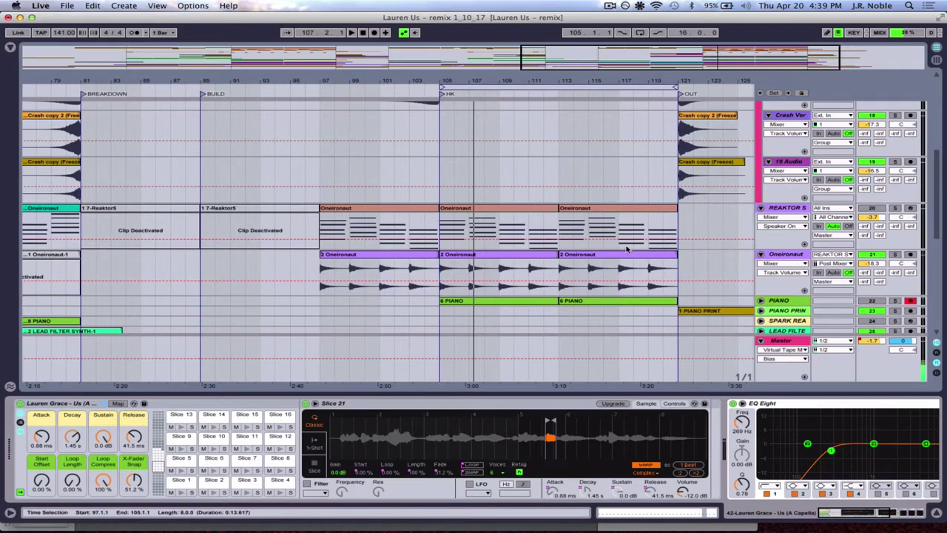
{"action": "scroll", "coordinate": [370, 237], "scroll_direction": "down", "scroll_amount": 3}
{"action": "scroll", "coordinate": [370, 237], "scroll_direction": "right", "scroll_amount": 4}
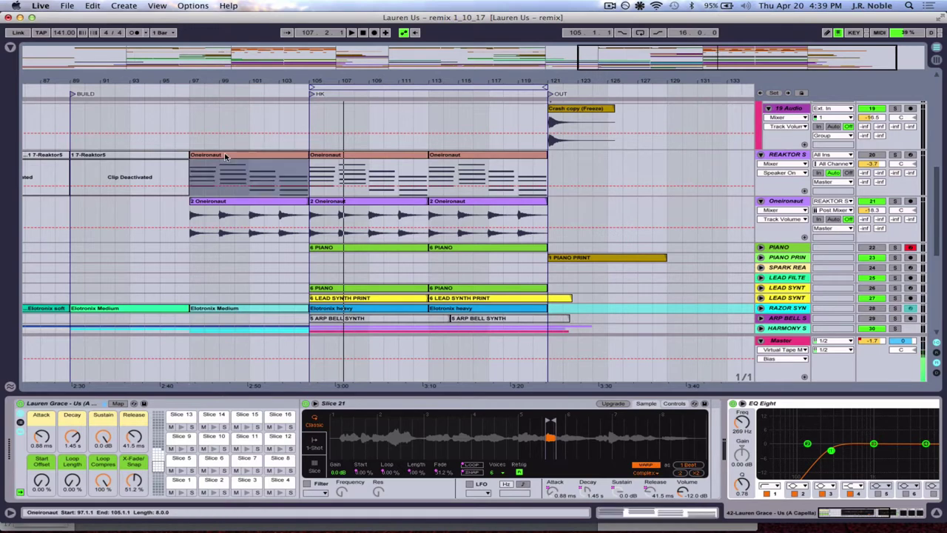
{"action": "left_click", "coordinate": [220, 180]}
{"action": "left_click", "coordinate": [229, 204]}
{"action": "scroll", "coordinate": [383, 234], "scroll_direction": "down", "scroll_amount": 1}
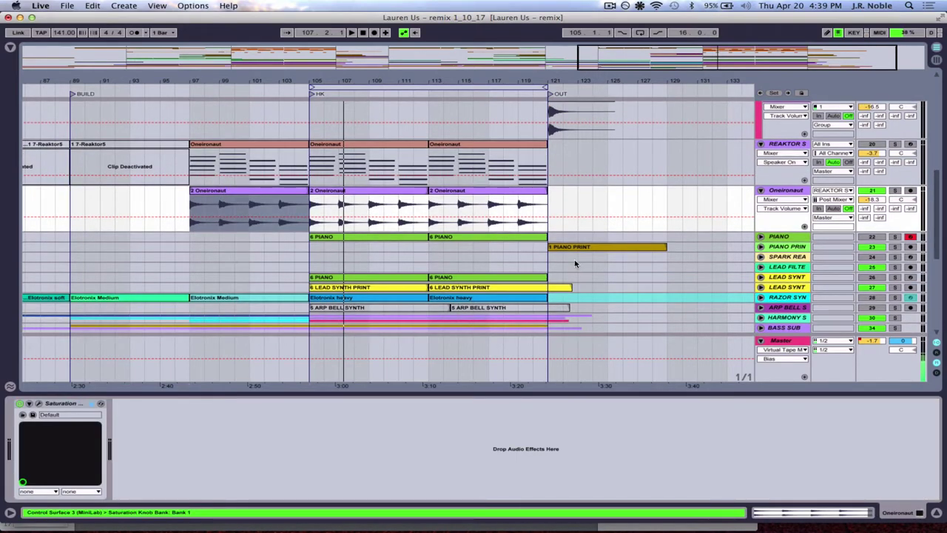
Unfold both LEAD SYNT tracks and the RAZOR SYN track to show their clips in the HK section.
{"action": "left_click", "coordinate": [761, 267]}
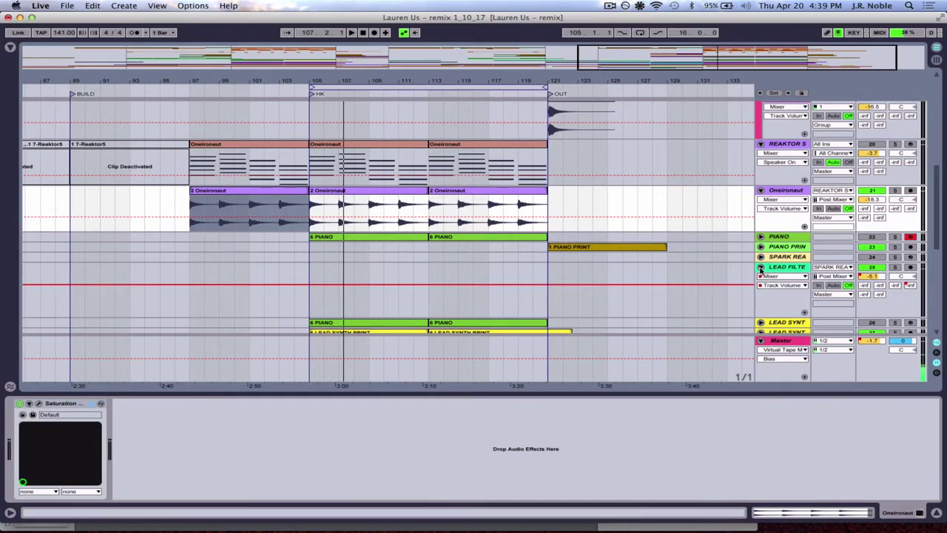
{"action": "left_click", "coordinate": [761, 268]}
{"action": "left_click", "coordinate": [761, 277]}
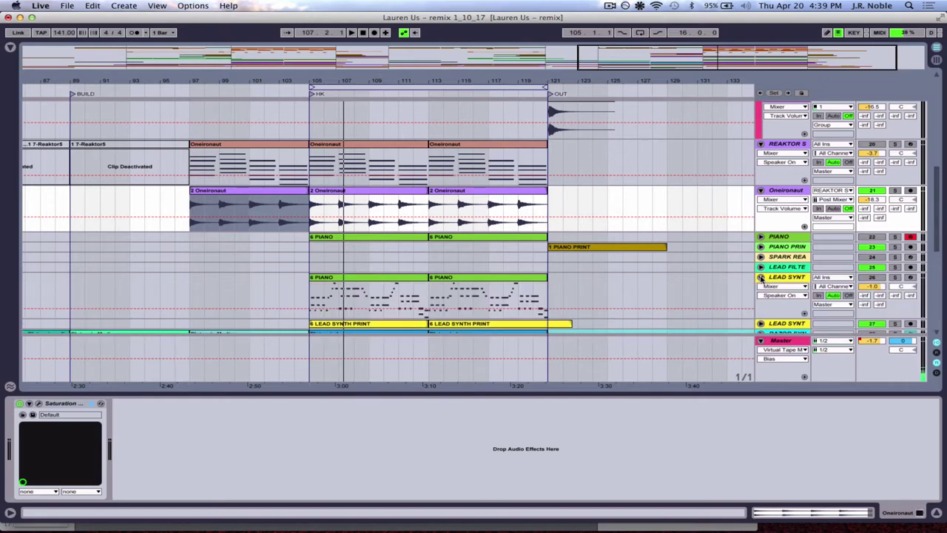
{"action": "scroll", "coordinate": [760, 278], "scroll_direction": "down", "scroll_amount": 4}
{"action": "left_click", "coordinate": [761, 281]}
{"action": "scroll", "coordinate": [760, 291], "scroll_direction": "down", "scroll_amount": 2}
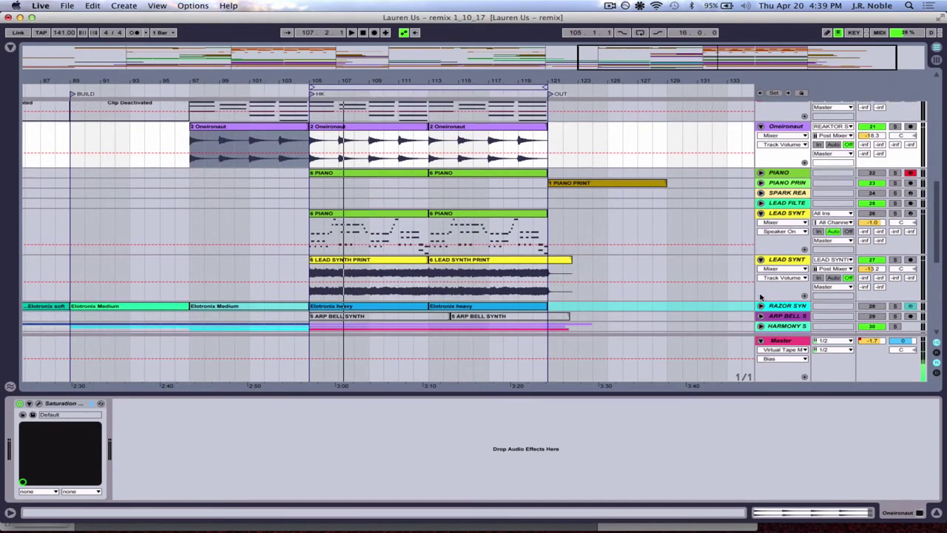
{"action": "left_click", "coordinate": [759, 306]}
{"action": "scroll", "coordinate": [756, 287], "scroll_direction": "down", "scroll_amount": 6}
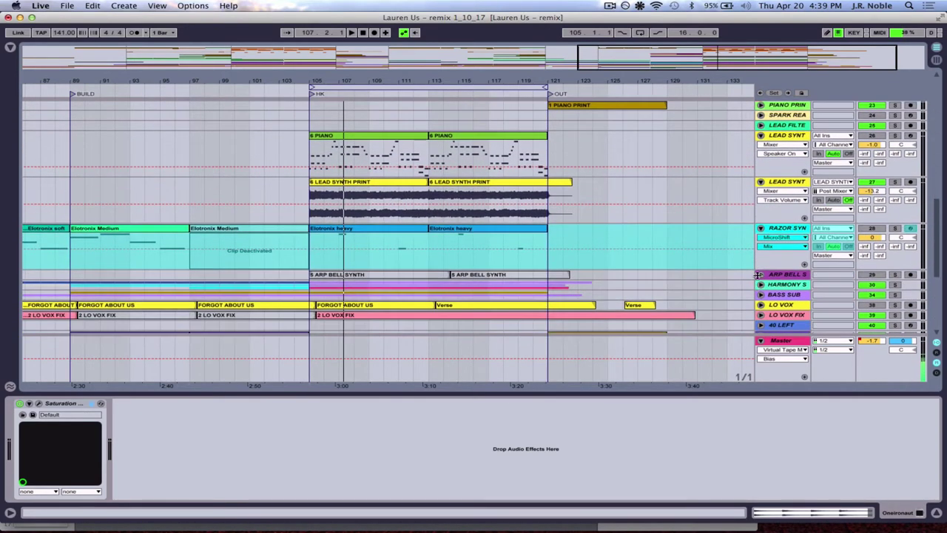
Inspect the devices behind the lead synth PIANO clip at bar 105 and the Oneironaut clips on the REAKTOR S and Oneironaut tracks.
{"action": "left_click", "coordinate": [435, 146]}
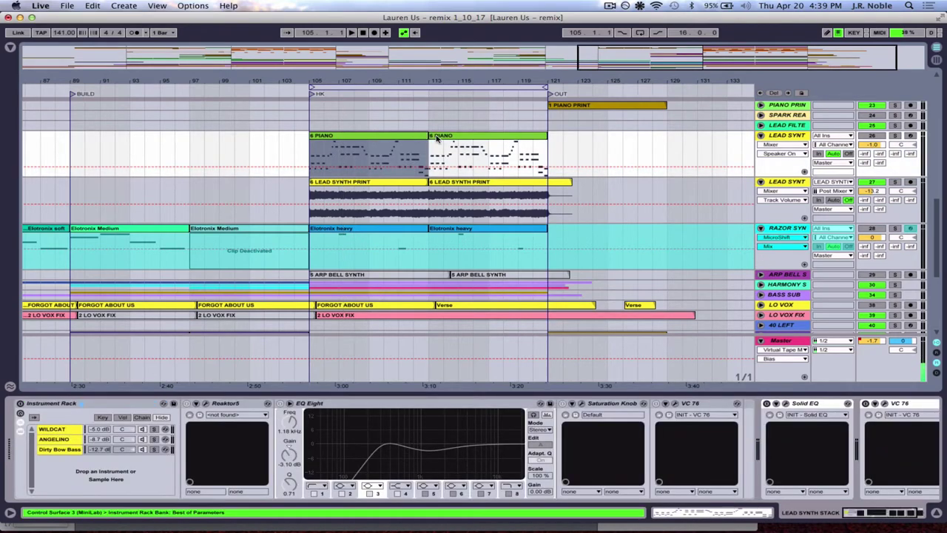
{"action": "scroll", "coordinate": [436, 138], "scroll_direction": "up", "scroll_amount": 7}
{"action": "scroll", "coordinate": [437, 138], "scroll_direction": "up", "scroll_amount": 3}
{"action": "left_click", "coordinate": [347, 113]}
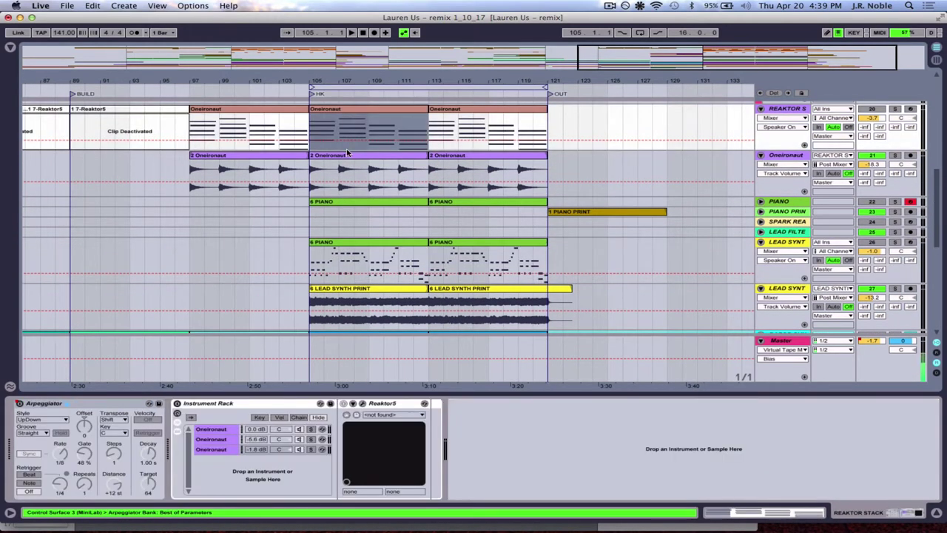
{"action": "left_click", "coordinate": [348, 159]}
{"action": "left_click", "coordinate": [233, 134]}
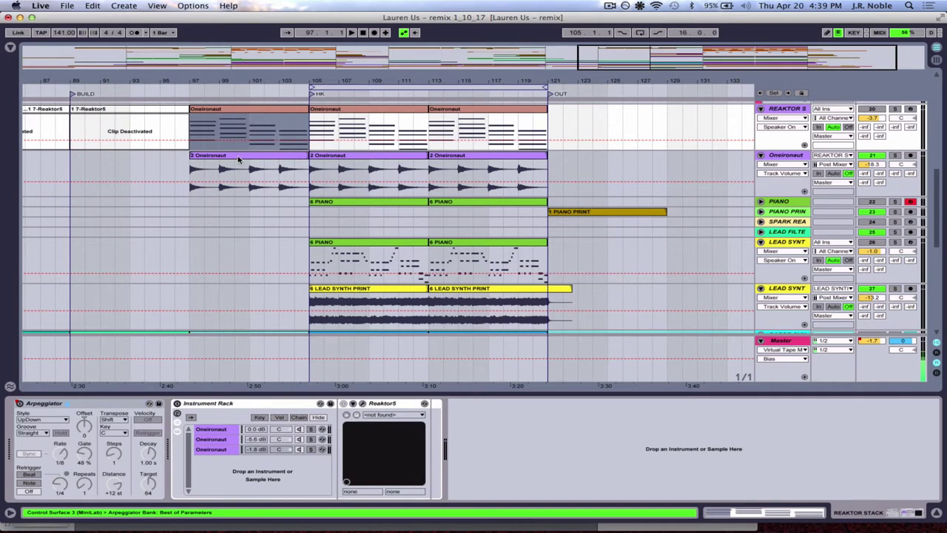
{"action": "left_click", "coordinate": [237, 158]}
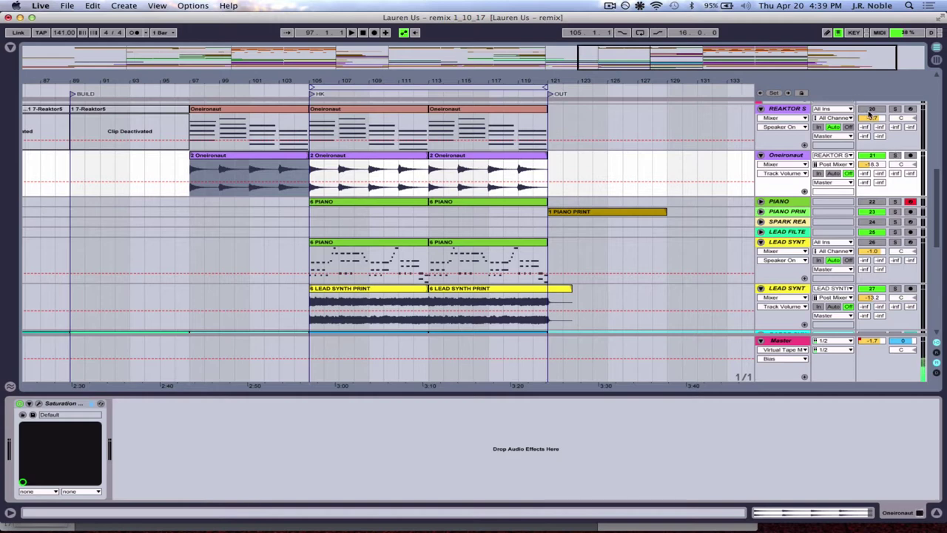
Fold the REAKTOR S track, solo the Oneironaut audio track and play its clip from bar 97.
{"action": "left_click", "coordinate": [761, 109]}
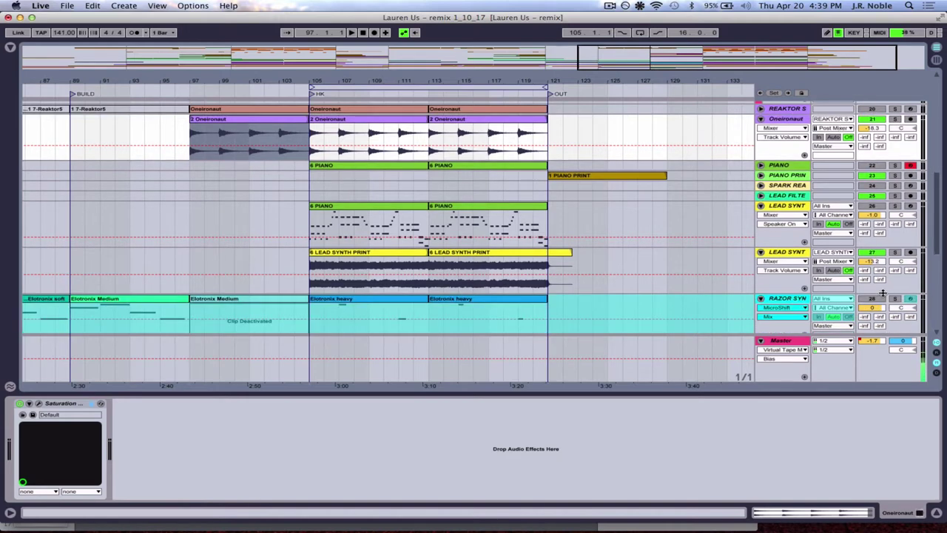
{"action": "scroll", "coordinate": [882, 293], "scroll_direction": "down", "scroll_amount": 3}
{"action": "scroll", "coordinate": [875, 311], "scroll_direction": "down", "scroll_amount": 3}
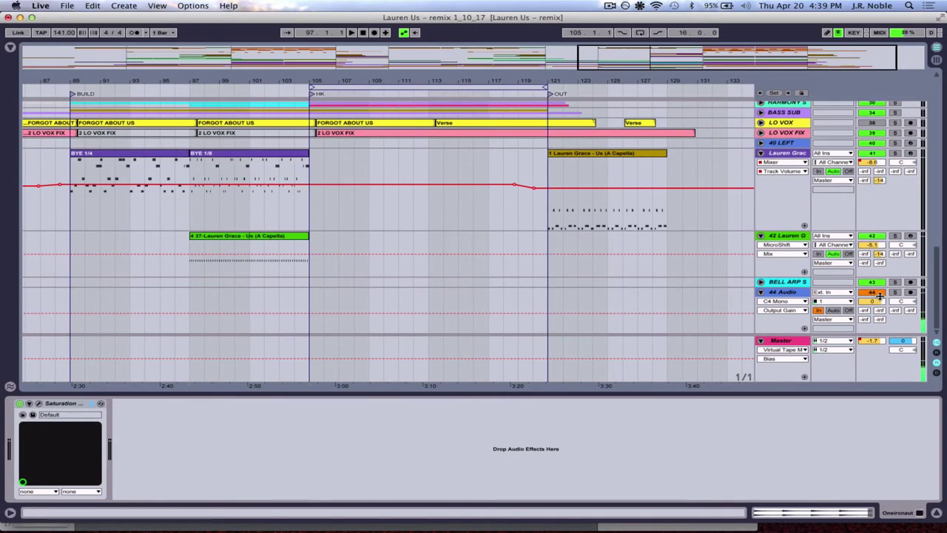
{"action": "scroll", "coordinate": [892, 281], "scroll_direction": "up", "scroll_amount": 10}
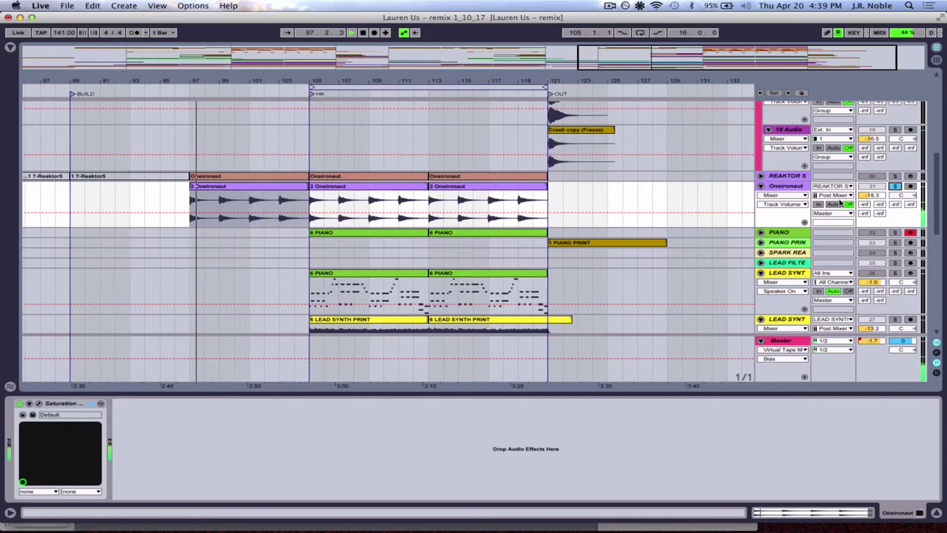
{"action": "scroll", "coordinate": [637, 241], "scroll_direction": "down", "scroll_amount": 4}
{"action": "scroll", "coordinate": [592, 225], "scroll_direction": "down", "scroll_amount": 8}
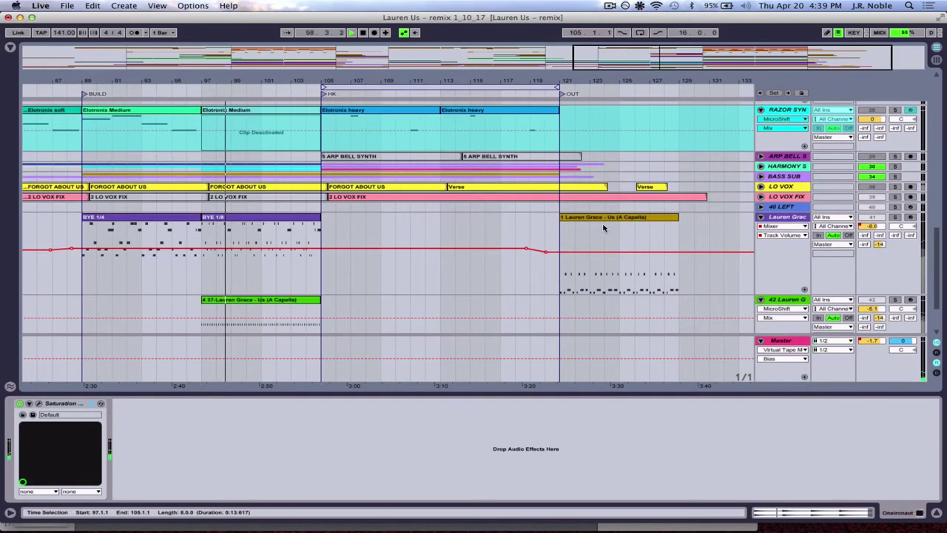
{"action": "scroll", "coordinate": [605, 223], "scroll_direction": "up", "scroll_amount": 2}
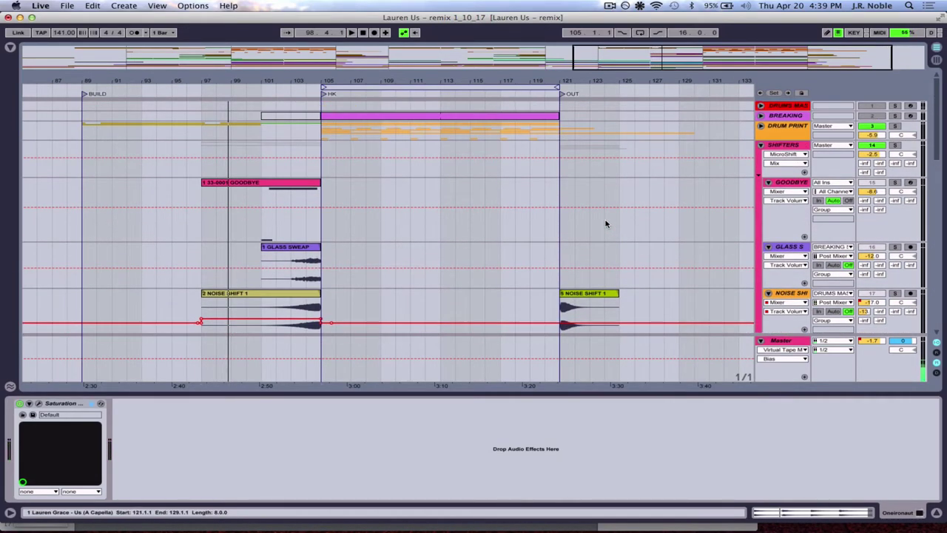
Fold the SHIFTERS group and replay the soloed Oneironaut clip from bar 97, reviewing the tracks down to the a capella parts.
{"action": "left_click", "coordinate": [760, 145]}
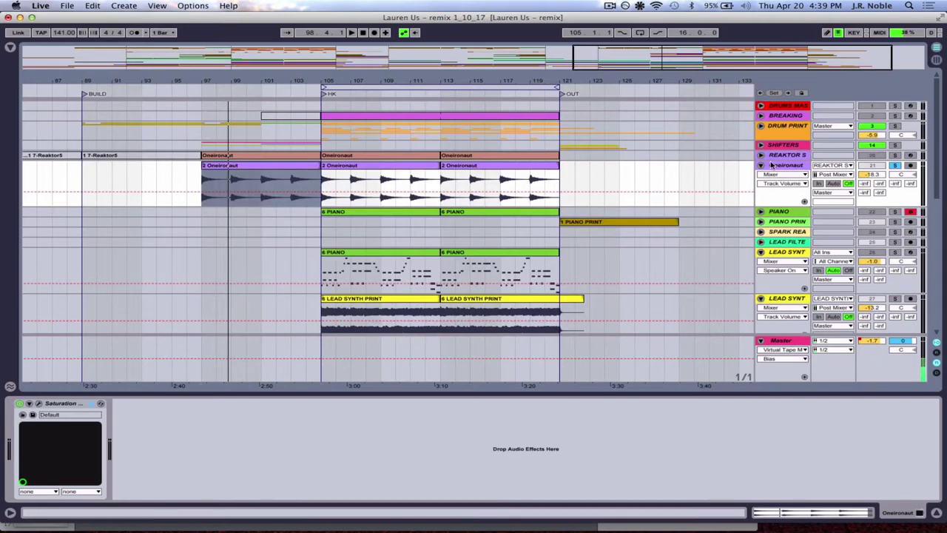
{"action": "left_click", "coordinate": [761, 232]}
{"action": "left_click", "coordinate": [761, 233]}
{"action": "scroll", "coordinate": [762, 237], "scroll_direction": "down", "scroll_amount": 2}
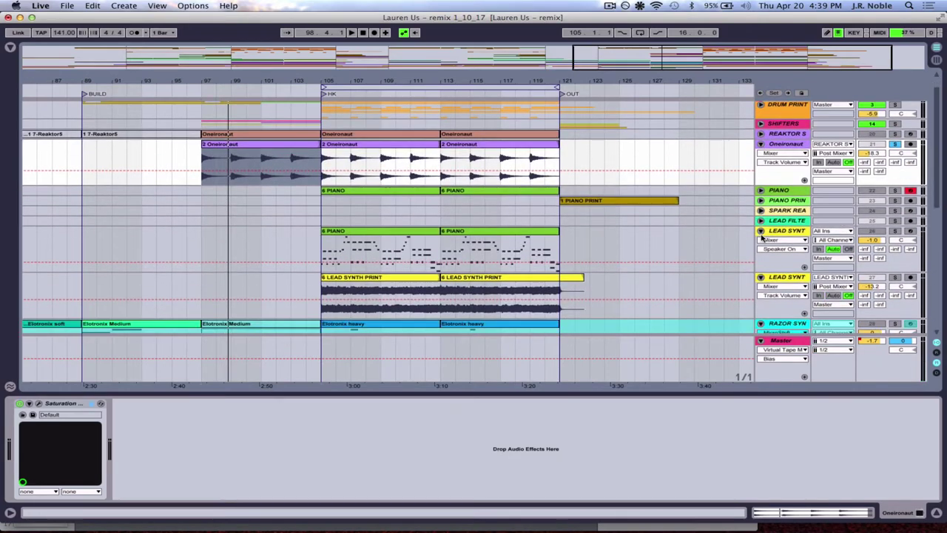
{"action": "left_click", "coordinate": [760, 232]}
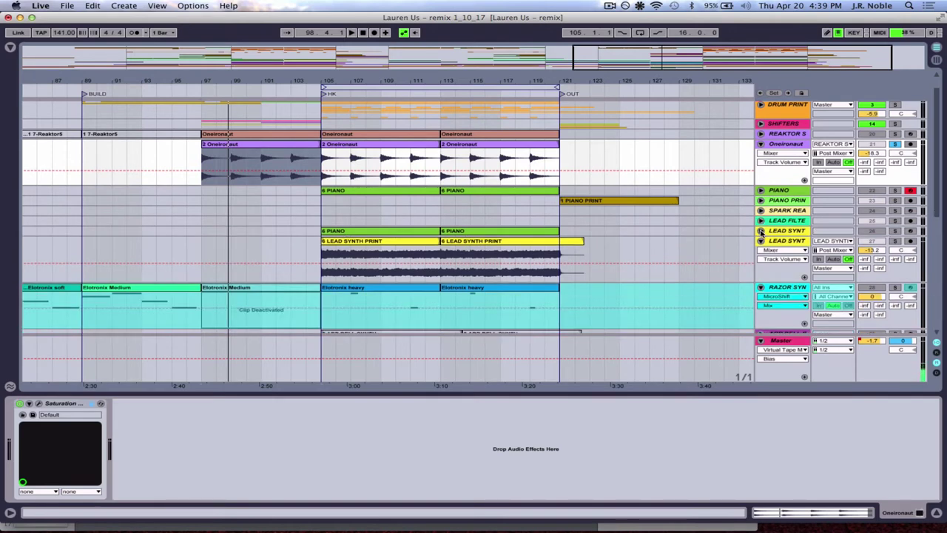
{"action": "left_click", "coordinate": [760, 232]}
{"action": "key", "text": "space"}
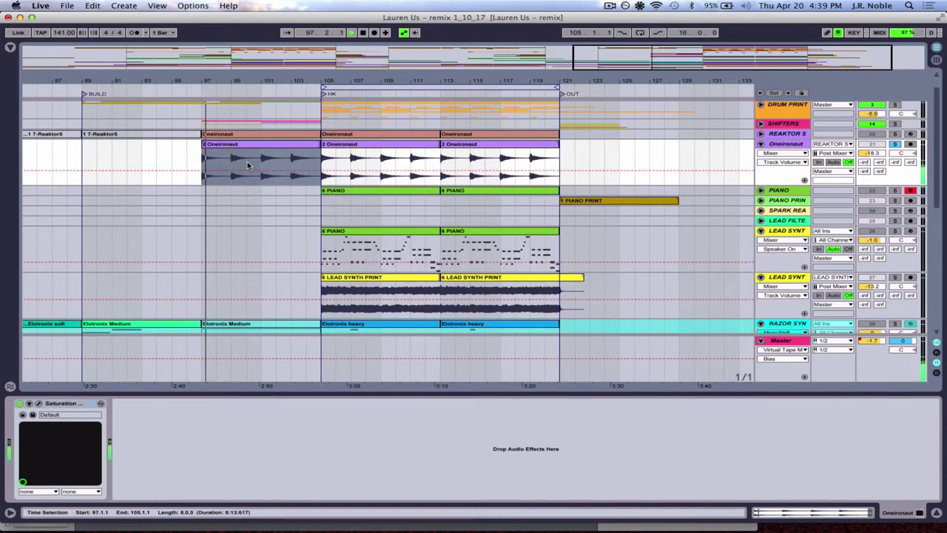
{"action": "scroll", "coordinate": [698, 156], "scroll_direction": "up", "scroll_amount": 2}
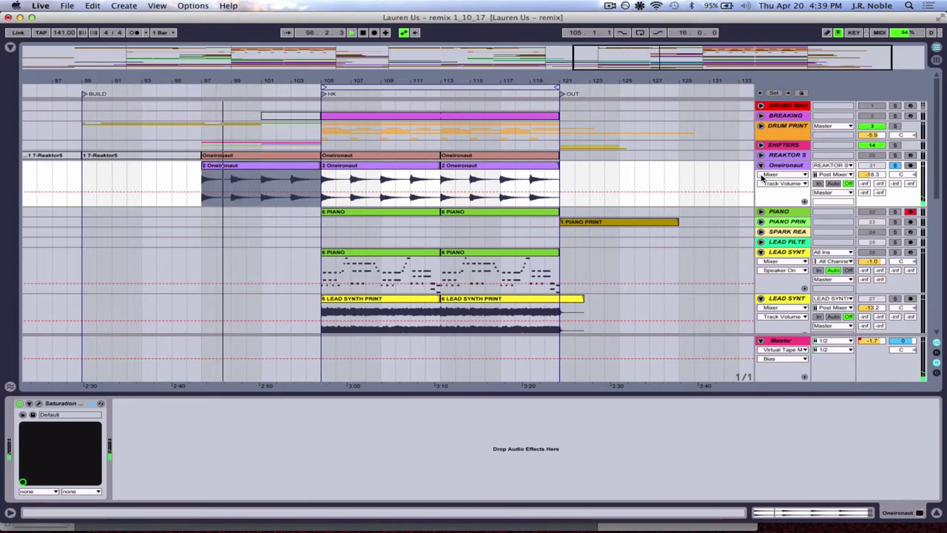
{"action": "scroll", "coordinate": [786, 199], "scroll_direction": "down", "scroll_amount": 10}
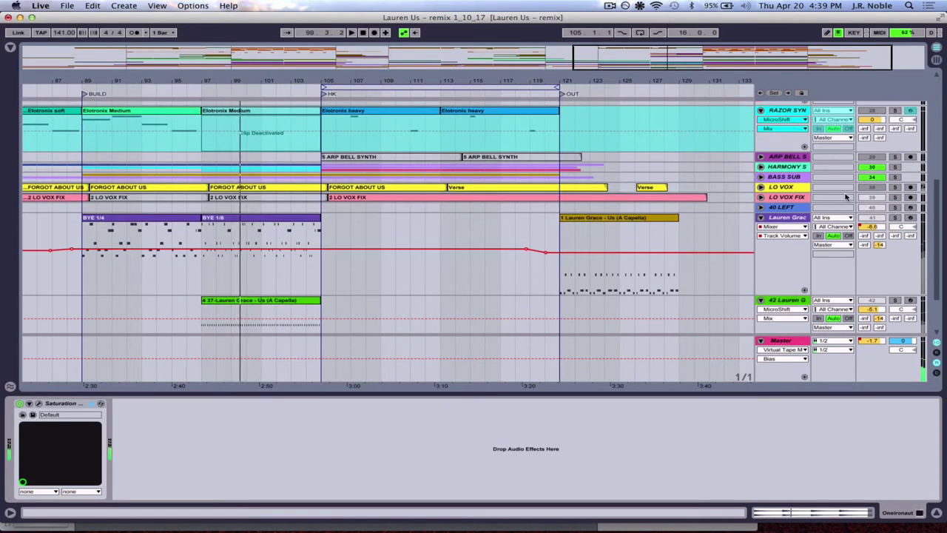
{"action": "scroll", "coordinate": [888, 209], "scroll_direction": "down", "scroll_amount": 2}
{"action": "scroll", "coordinate": [887, 212], "scroll_direction": "up", "scroll_amount": 12}
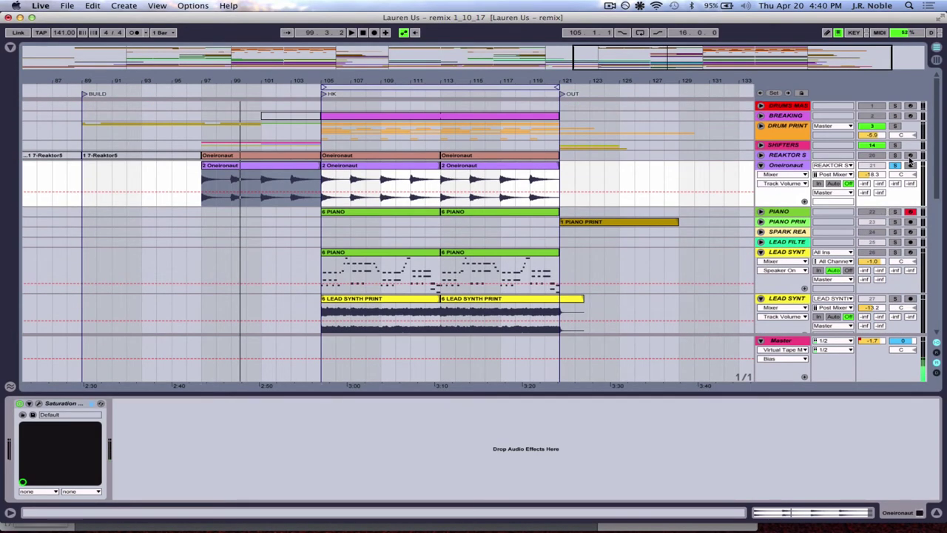
Unfold the SHIFTERS group and the REAKTOR S track, solo REAKTOR S together with Oneironaut, and play from bar 97.
{"action": "left_click", "coordinate": [761, 116]}
{"action": "left_click", "coordinate": [761, 116]}
{"action": "left_click", "coordinate": [759, 145]}
{"action": "scroll", "coordinate": [757, 146], "scroll_direction": "down", "scroll_amount": 5}
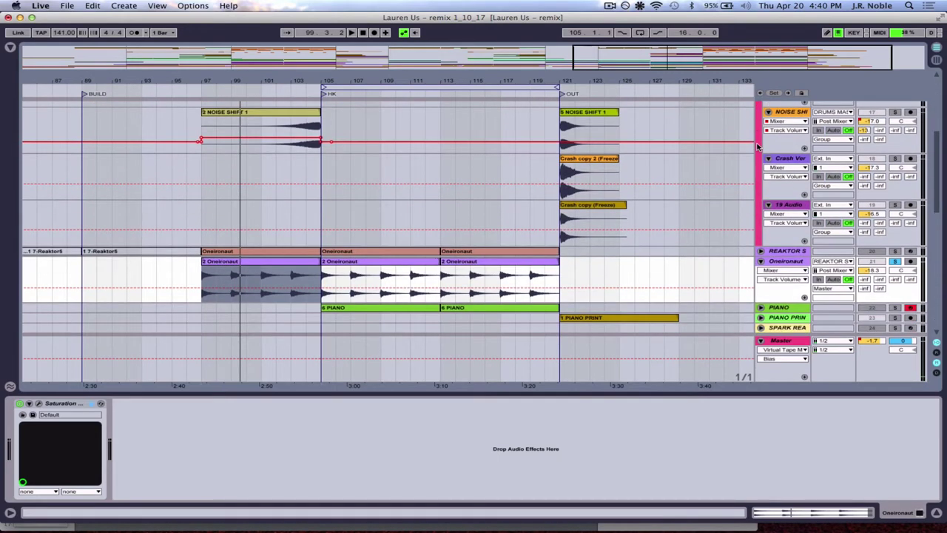
{"action": "left_click", "coordinate": [760, 251]}
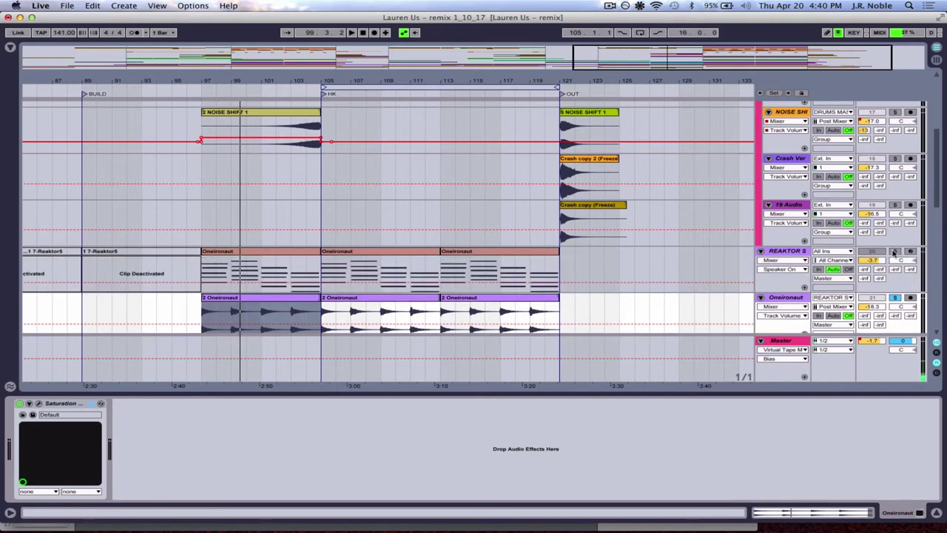
{"action": "key", "text": "space"}
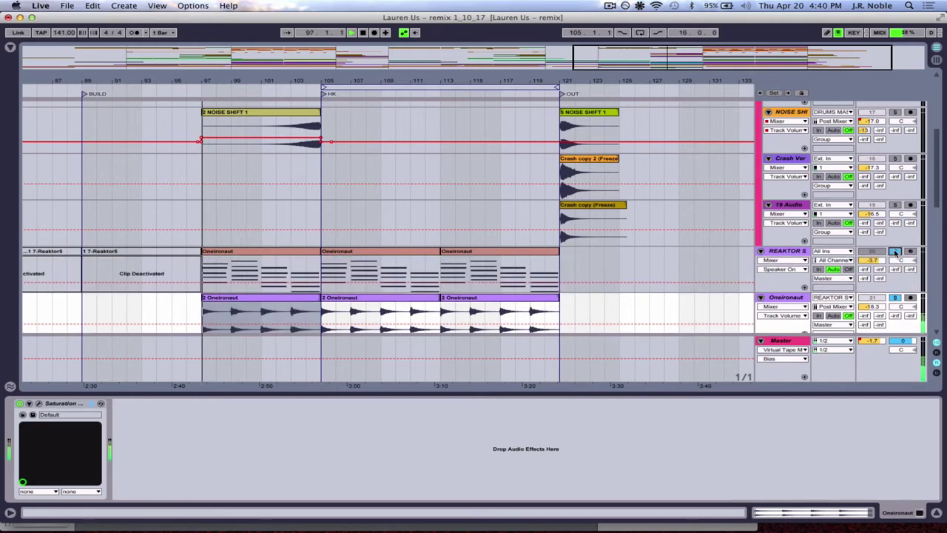
Fold the REAKTOR S track, clear the solo on the 44 Audio track and play the full mix from bar 97.
{"action": "left_click", "coordinate": [760, 251]}
{"action": "scroll", "coordinate": [777, 248], "scroll_direction": "down", "scroll_amount": 3}
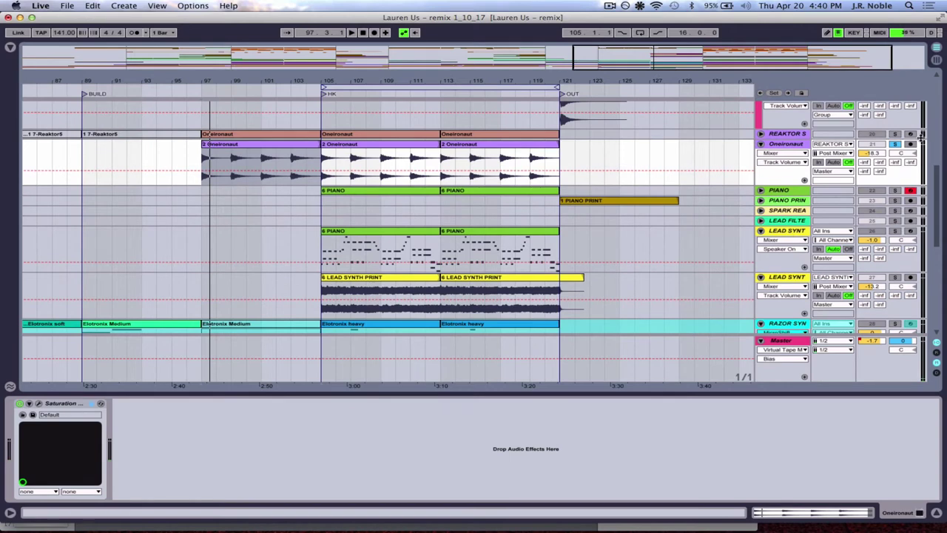
{"action": "scroll", "coordinate": [892, 185], "scroll_direction": "down", "scroll_amount": 5}
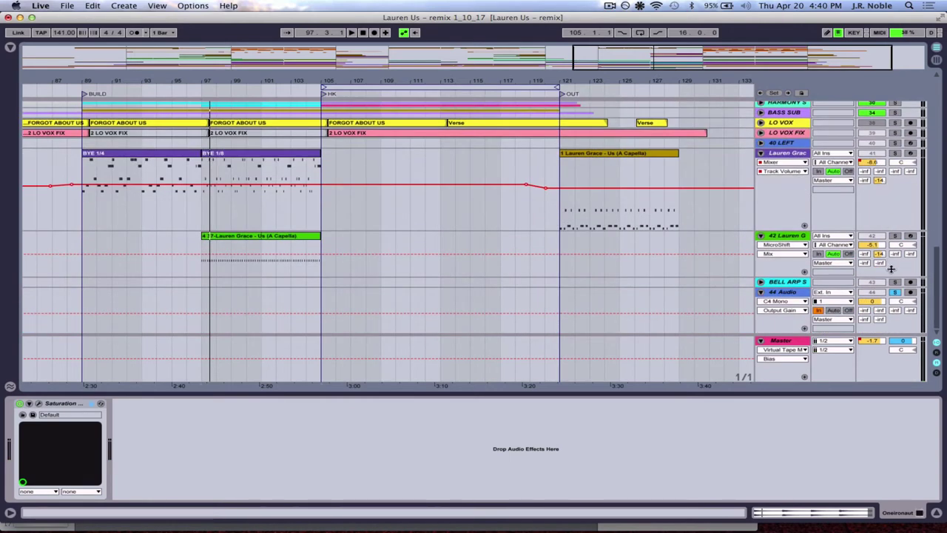
{"action": "left_click", "coordinate": [896, 293]}
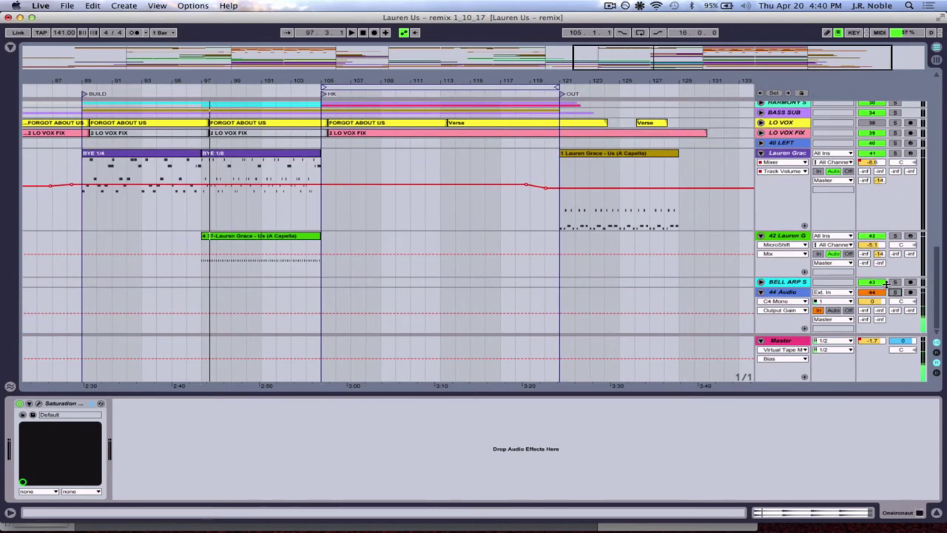
{"action": "scroll", "coordinate": [885, 284], "scroll_direction": "up", "scroll_amount": 5}
{"action": "key", "text": "space"}
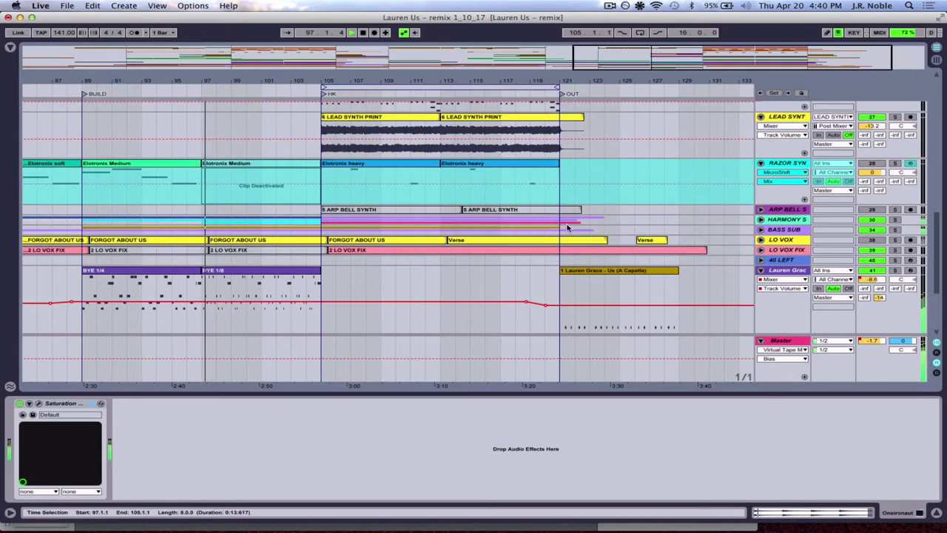
Unfold the DRUM PRINT group and review the drum, SHIFTERS and synth tracks during playback into the hook at bar 105.
{"action": "scroll", "coordinate": [375, 211], "scroll_direction": "up", "scroll_amount": 15}
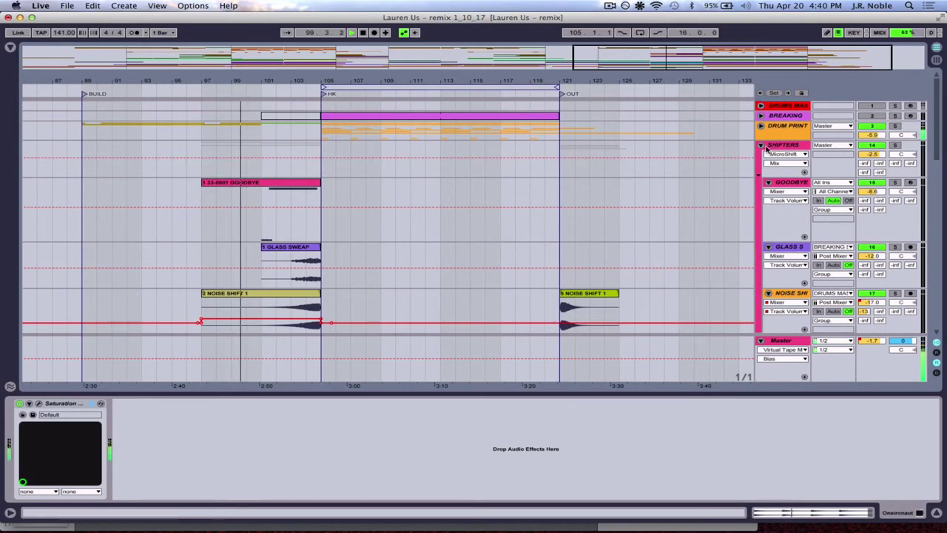
{"action": "left_click", "coordinate": [763, 127]}
{"action": "scroll", "coordinate": [694, 170], "scroll_direction": "down", "scroll_amount": 3}
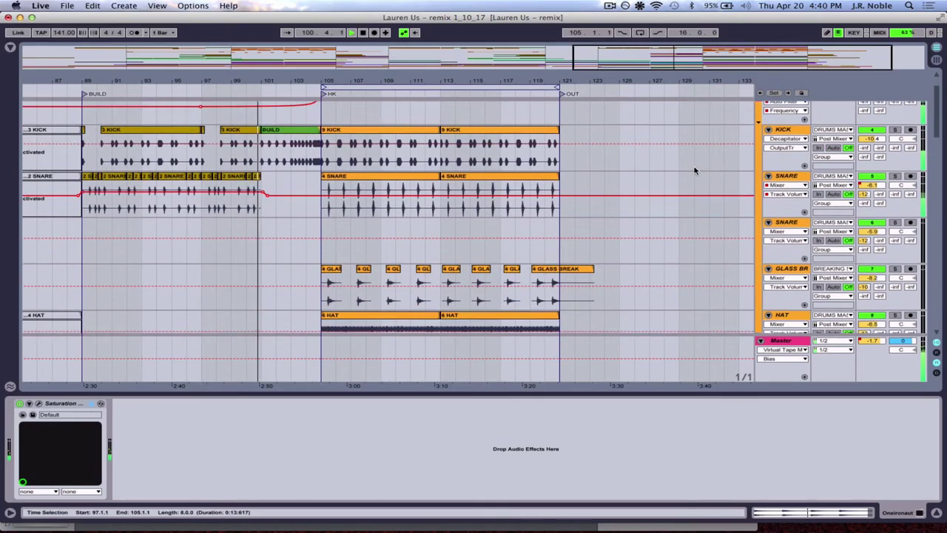
{"action": "scroll", "coordinate": [694, 170], "scroll_direction": "down", "scroll_amount": 12}
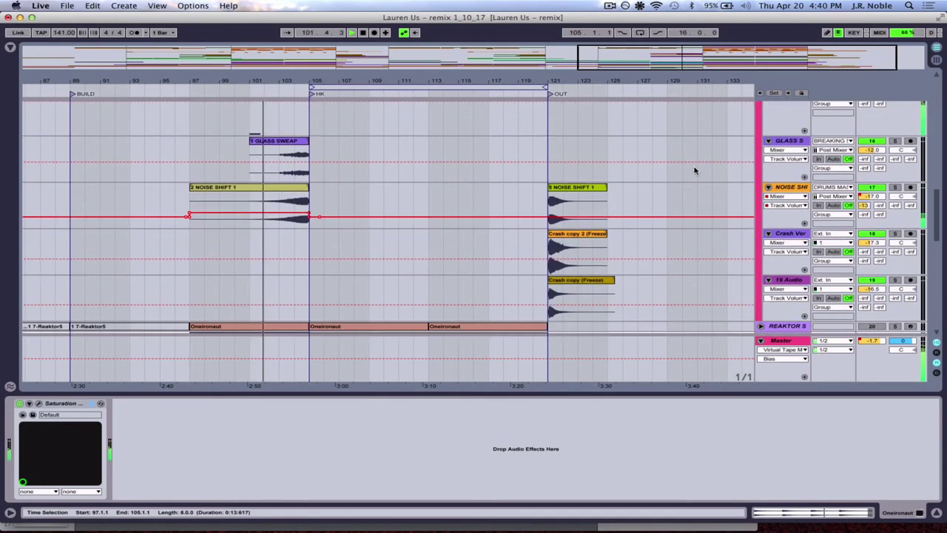
{"action": "scroll", "coordinate": [694, 170], "scroll_direction": "up", "scroll_amount": 10}
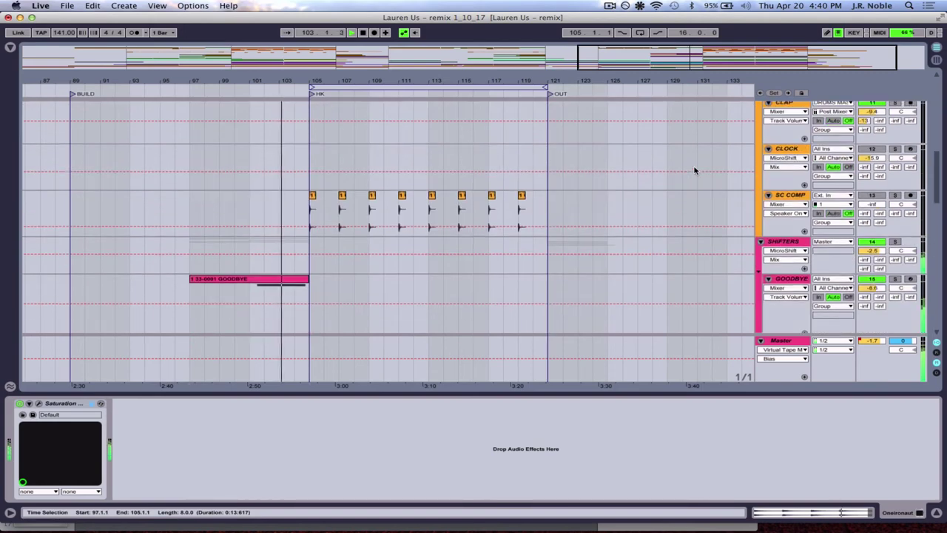
{"action": "scroll", "coordinate": [694, 170], "scroll_direction": "down", "scroll_amount": 12}
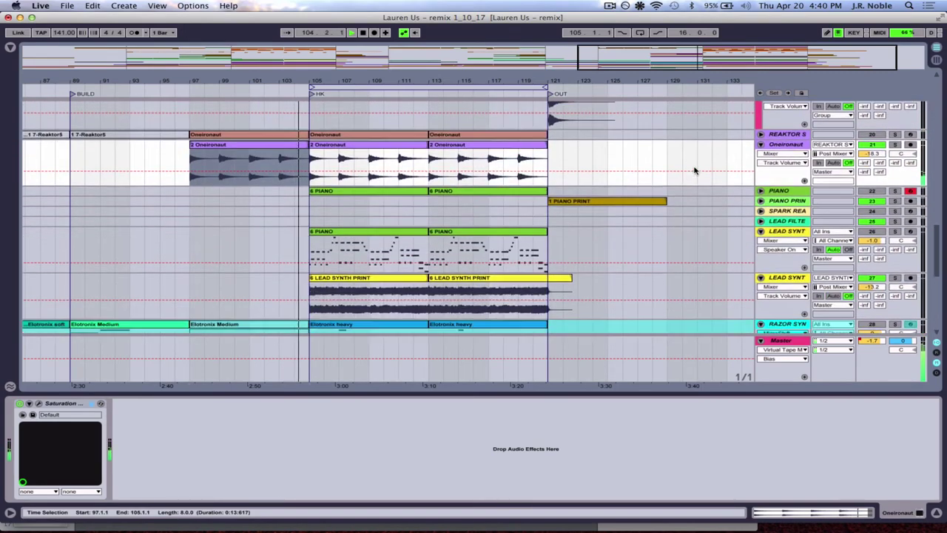
{"action": "scroll", "coordinate": [694, 170], "scroll_direction": "down", "scroll_amount": 5}
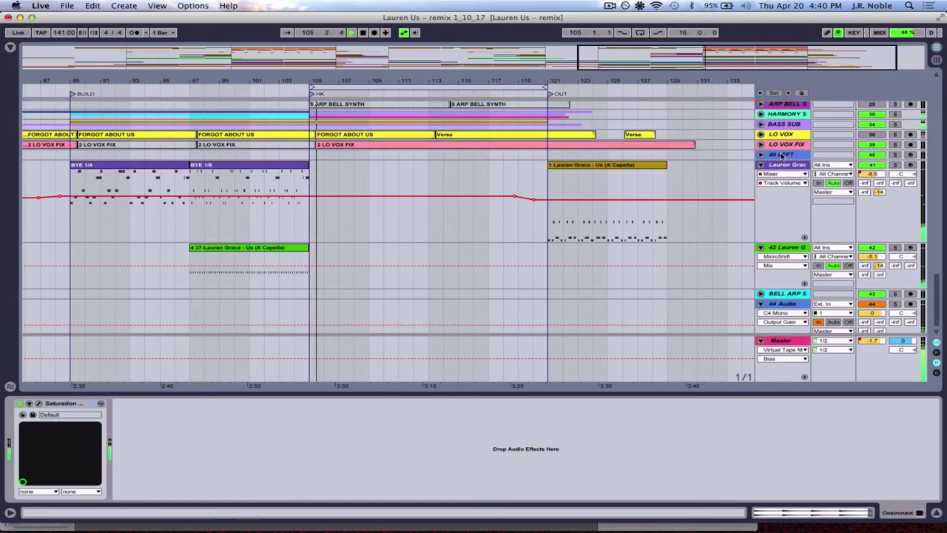
Unfold the HARMONY synth group and solo it together with the 44 Audio track, stopping playback and going back to the BREAKDOWN section.
{"action": "left_click", "coordinate": [760, 114]}
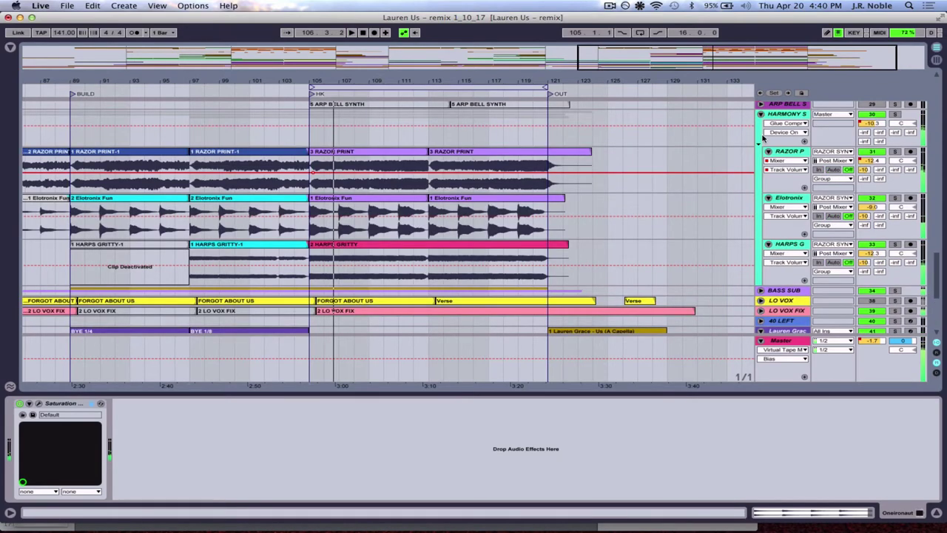
{"action": "scroll", "coordinate": [828, 177], "scroll_direction": "down", "scroll_amount": 5}
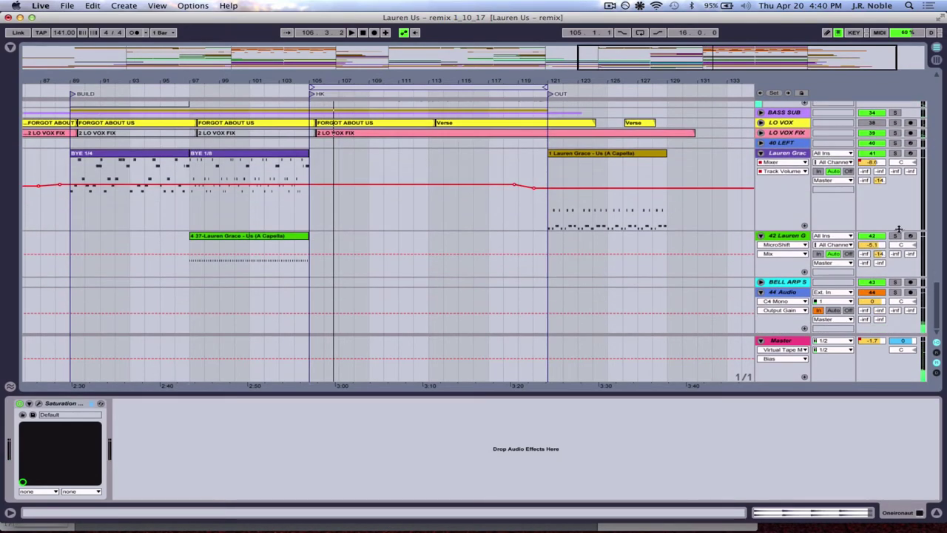
{"action": "scroll", "coordinate": [896, 294], "scroll_direction": "up", "scroll_amount": 5}
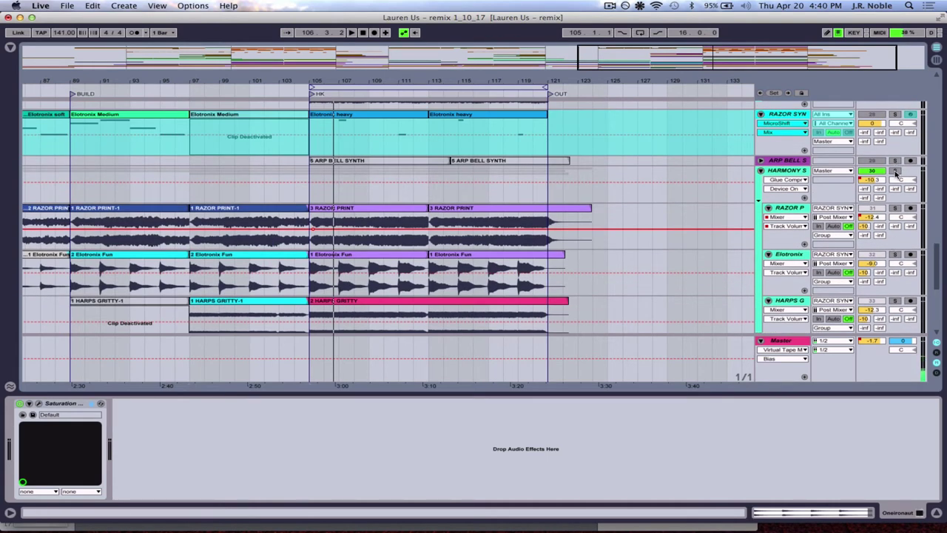
{"action": "scroll", "coordinate": [219, 215], "scroll_direction": "down", "scroll_amount": 3}
{"action": "scroll", "coordinate": [218, 214], "scroll_direction": "left", "scroll_amount": 3}
{"action": "scroll", "coordinate": [218, 215], "scroll_direction": "down", "scroll_amount": 1}
{"action": "scroll", "coordinate": [218, 215], "scroll_direction": "left", "scroll_amount": 4}
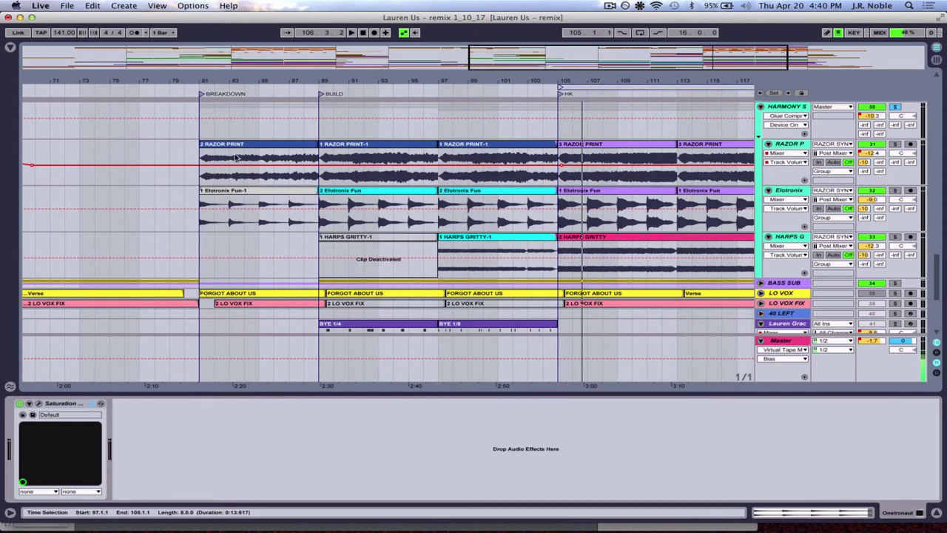
Inspect the RAZOR PRINT and Elotronix Fun-1 clips at bar 81 and play the soloed harmony from the start of the breakdown.
{"action": "left_click", "coordinate": [228, 144]}
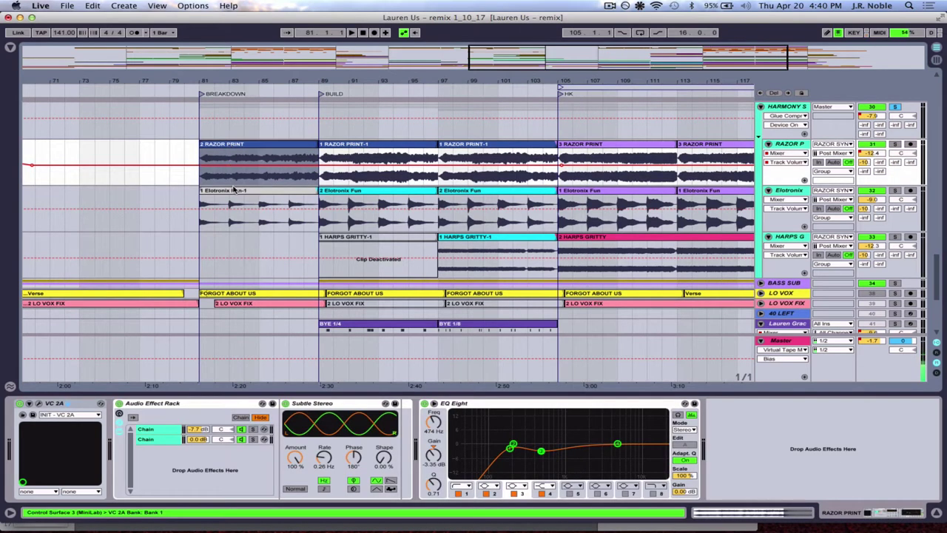
{"action": "left_click", "coordinate": [238, 192]}
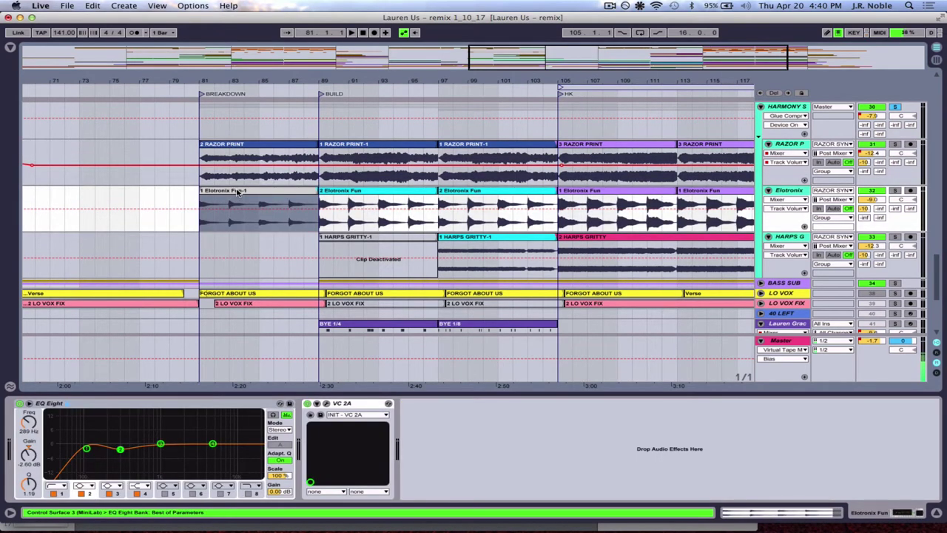
{"action": "left_click", "coordinate": [231, 146]}
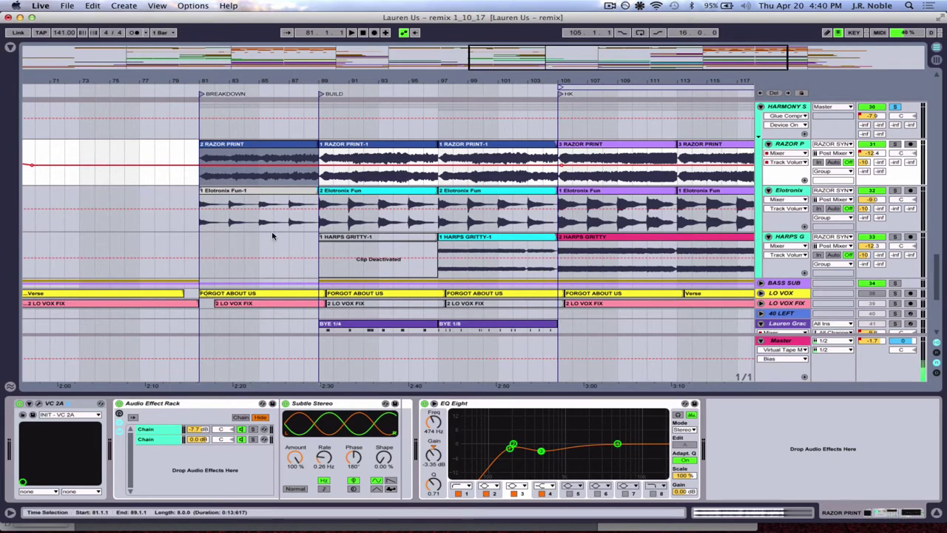
{"action": "scroll", "coordinate": [267, 238], "scroll_direction": "down", "scroll_amount": 5}
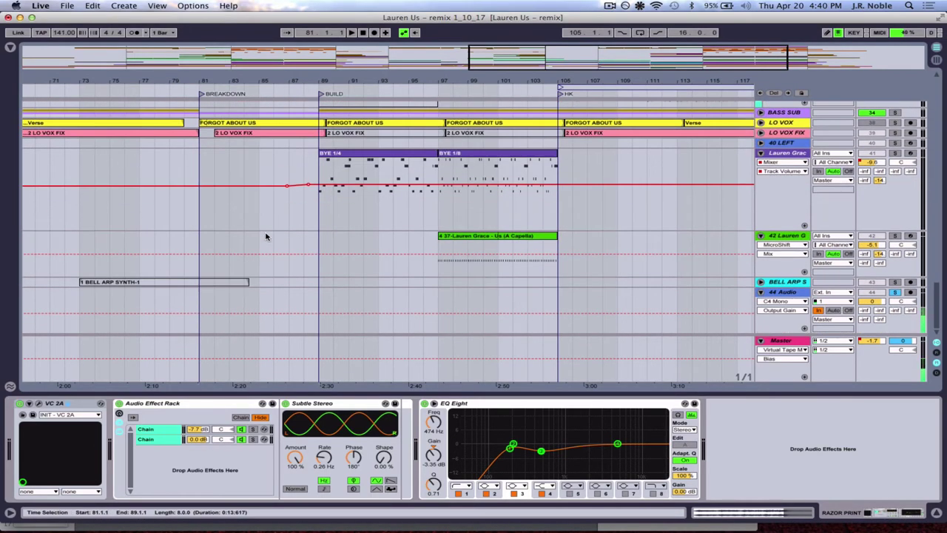
{"action": "scroll", "coordinate": [267, 237], "scroll_direction": "up", "scroll_amount": 8}
{"action": "key", "text": "space"}
{"action": "scroll", "coordinate": [266, 255], "scroll_direction": "down", "scroll_amount": 3}
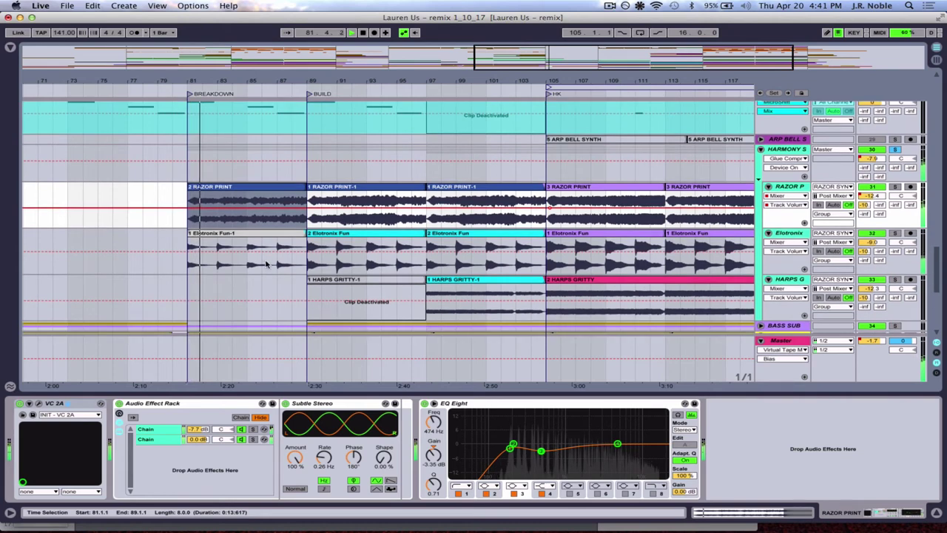
Select the RAZOR PRINT-1 clips at bars 89 and 97 in turn and play the soloed harmony from bar 97.
{"action": "scroll", "coordinate": [284, 234], "scroll_direction": "down", "scroll_amount": 2}
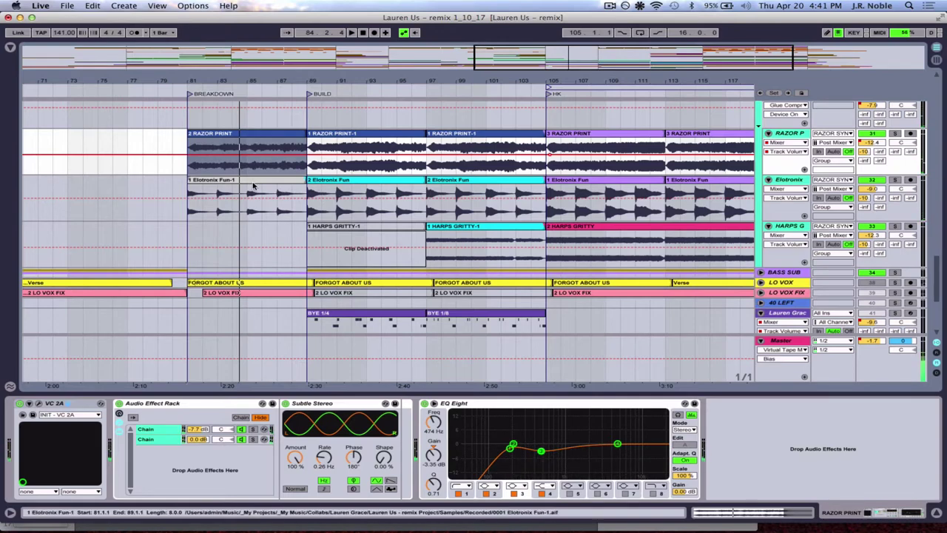
{"action": "left_click", "coordinate": [379, 136]}
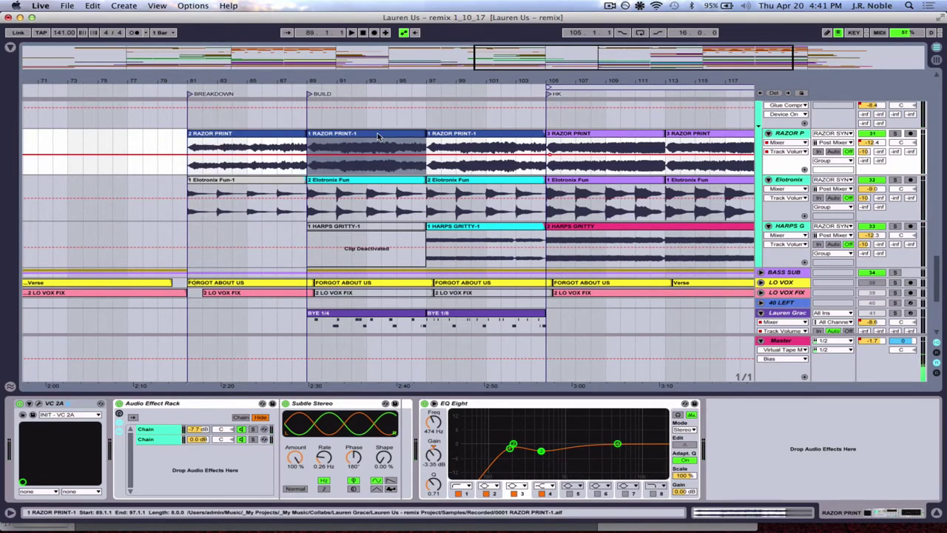
{"action": "scroll", "coordinate": [365, 192], "scroll_direction": "down", "scroll_amount": 3}
{"action": "scroll", "coordinate": [460, 191], "scroll_direction": "up", "scroll_amount": 4}
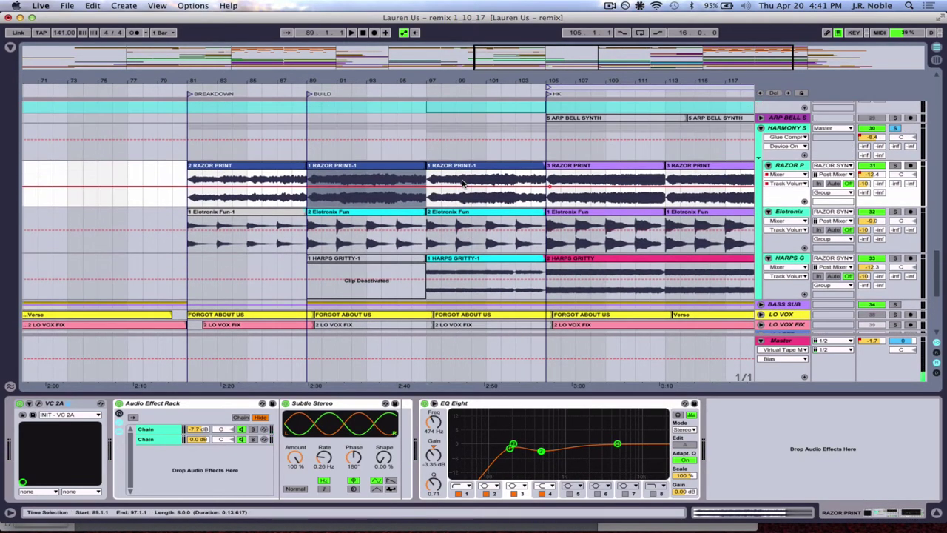
{"action": "left_click", "coordinate": [463, 169]}
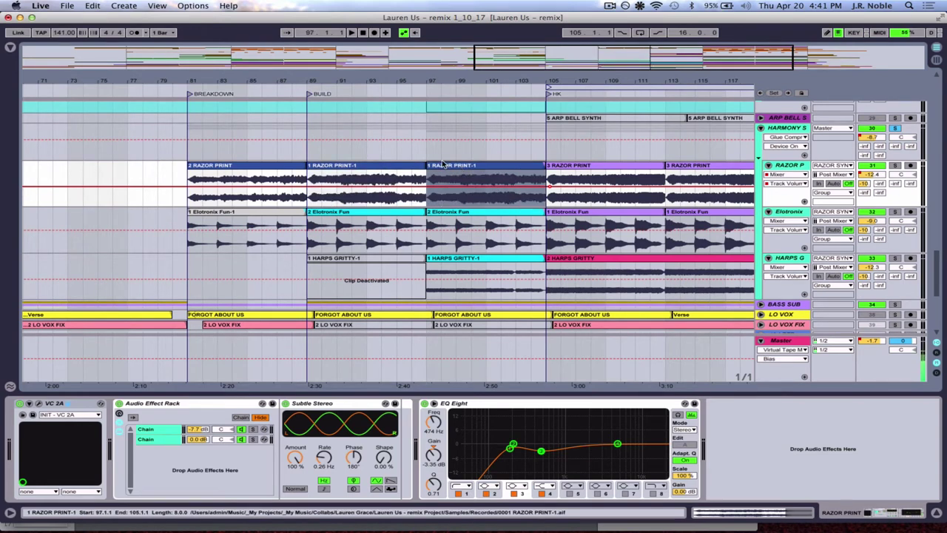
{"action": "key", "text": "space"}
{"action": "scroll", "coordinate": [907, 252], "scroll_direction": "down", "scroll_amount": 3}
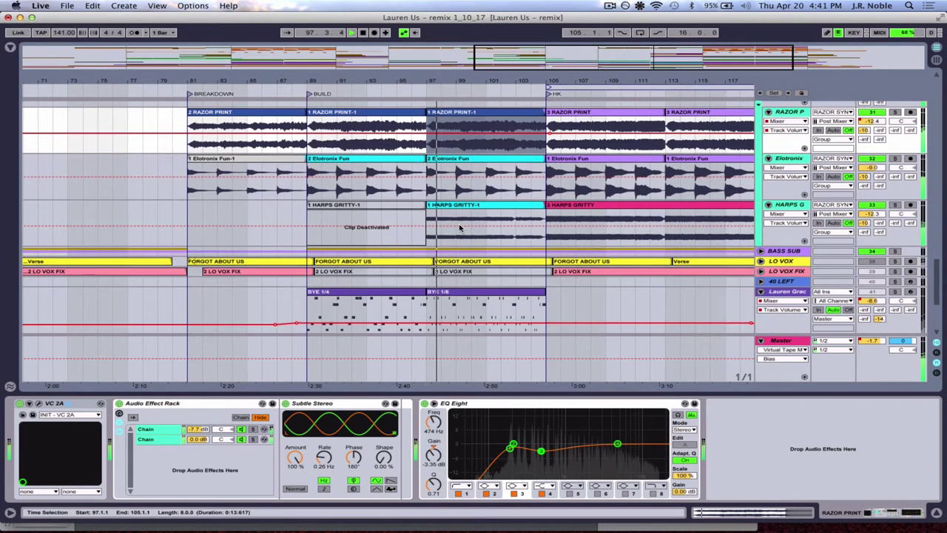
Stop playback and inspect the device behind the HARPS GRITTY-1 clip at bar 97.
{"action": "left_click", "coordinate": [634, 205]}
{"action": "left_click", "coordinate": [466, 207]}
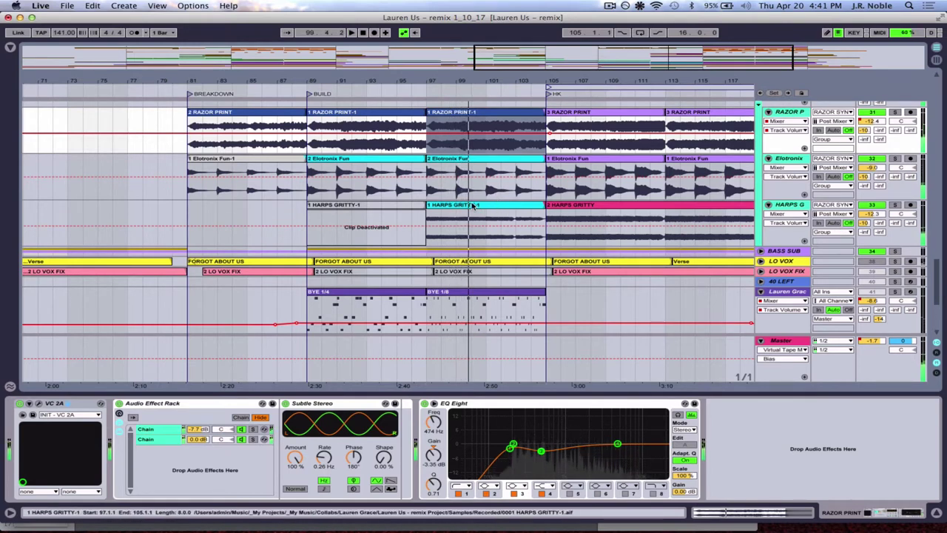
{"action": "left_click", "coordinate": [466, 206]}
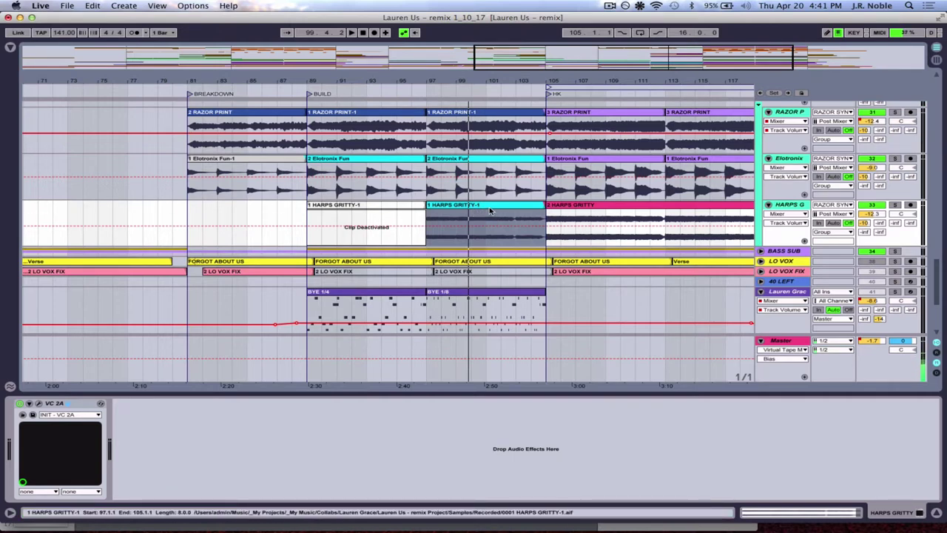
Select the RAZOR PRINT clip at bar 105 and play the hook's soloed harmony layers from there.
{"action": "scroll", "coordinate": [587, 234], "scroll_direction": "right", "scroll_amount": 4}
{"action": "scroll", "coordinate": [588, 234], "scroll_direction": "up", "scroll_amount": 1}
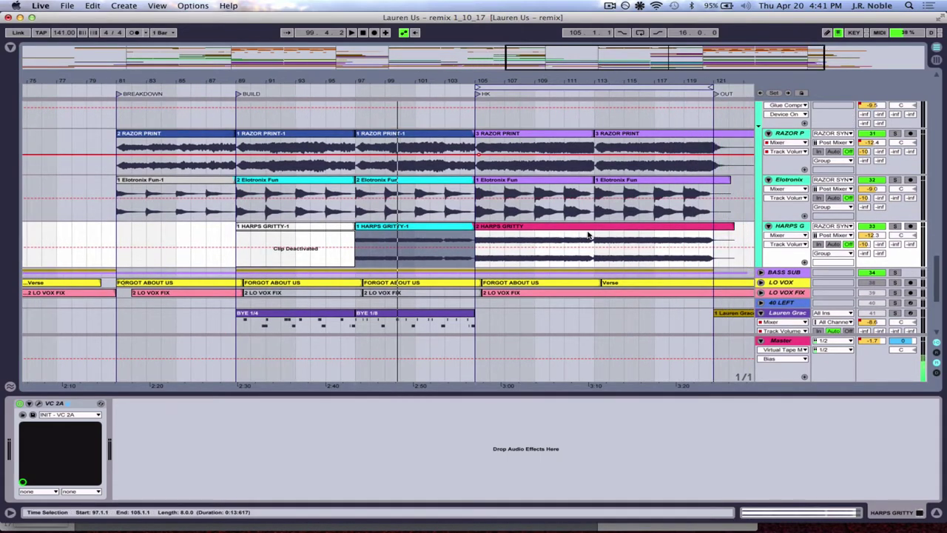
{"action": "scroll", "coordinate": [587, 234], "scroll_direction": "up", "scroll_amount": 4}
{"action": "left_click", "coordinate": [521, 210]}
{"action": "key", "text": "space"}
{"action": "scroll", "coordinate": [592, 222], "scroll_direction": "down", "scroll_amount": 6}
{"action": "scroll", "coordinate": [635, 230], "scroll_direction": "up", "scroll_amount": 4}
{"action": "scroll", "coordinate": [635, 230], "scroll_direction": "up", "scroll_amount": 5}
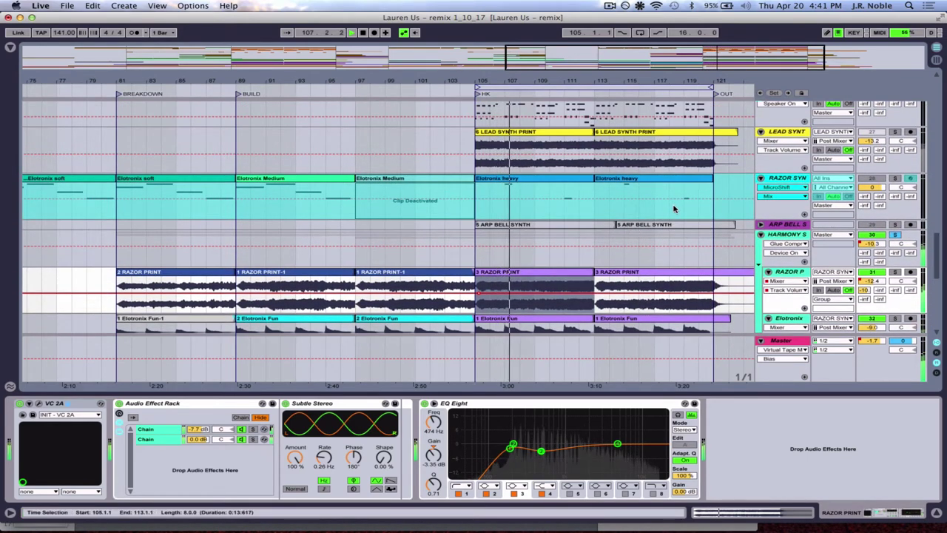
Solo the LEAD SYNTH PRINT track alongside the harmony group and listen to both through the hook up to bar 112.
{"action": "scroll", "coordinate": [673, 210], "scroll_direction": "up", "scroll_amount": 4}
{"action": "left_click", "coordinate": [895, 217]}
{"action": "key", "text": "space"}
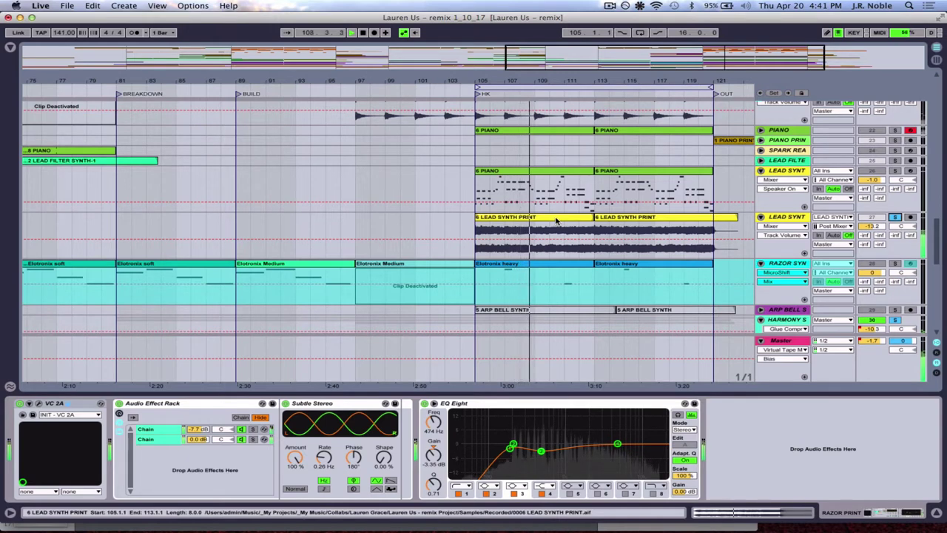
{"action": "scroll", "coordinate": [555, 221], "scroll_direction": "down", "scroll_amount": 3}
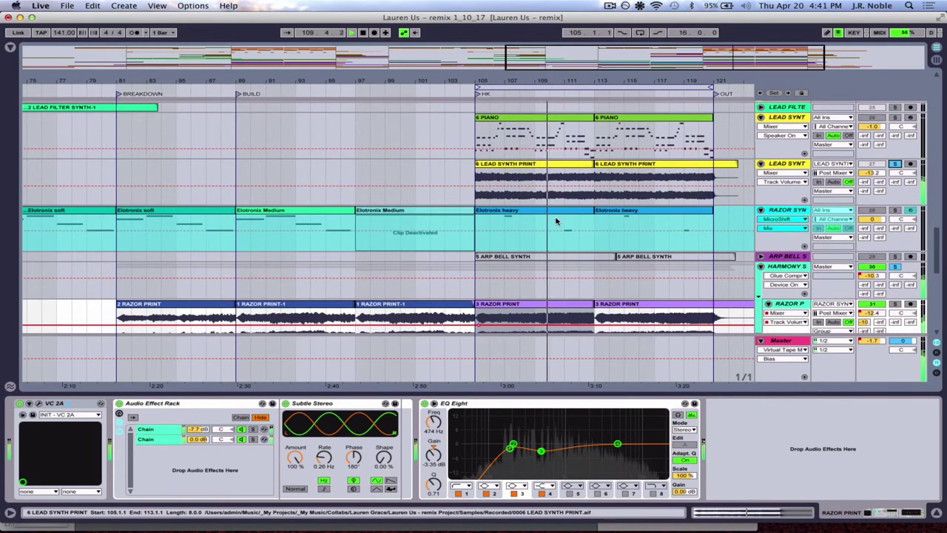
{"action": "scroll", "coordinate": [555, 221], "scroll_direction": "down", "scroll_amount": 2}
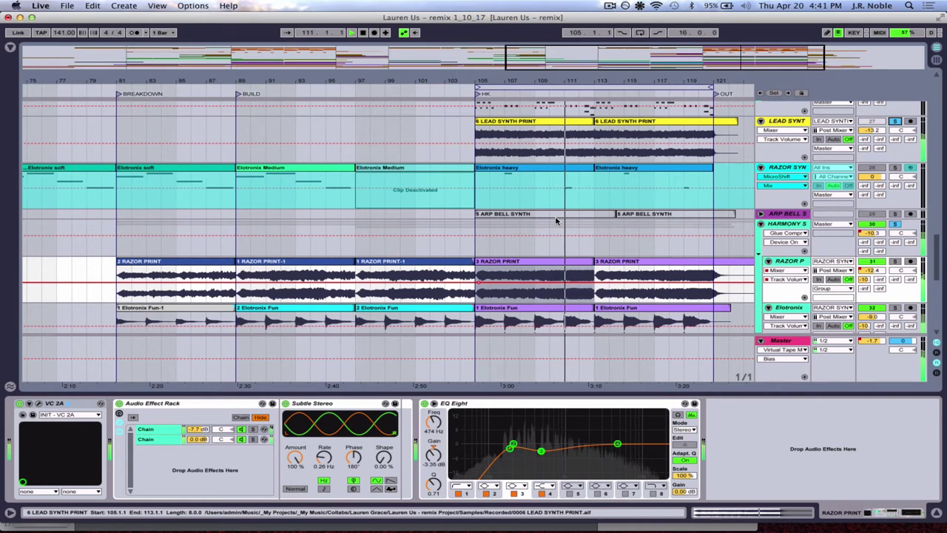
{"action": "scroll", "coordinate": [556, 220], "scroll_direction": "up", "scroll_amount": 1}
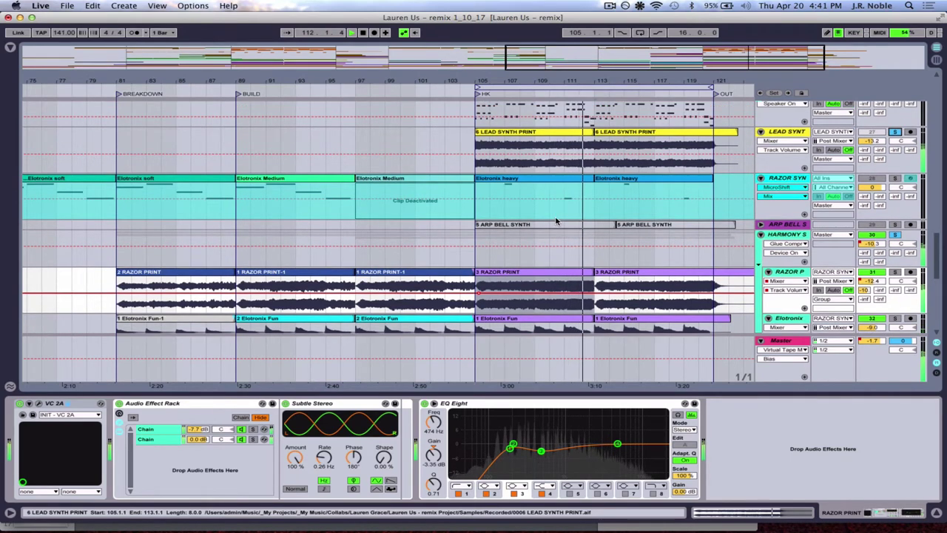
{"action": "key", "text": "space"}
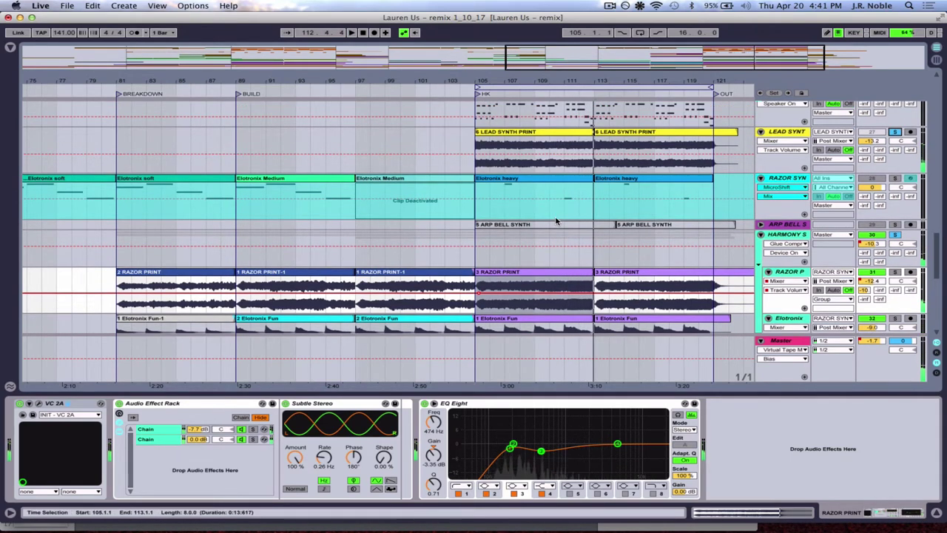
Unfold the LO VOX FIX track to show its vocal waveforms and volume automation.
{"action": "scroll", "coordinate": [557, 220], "scroll_direction": "down", "scroll_amount": 5}
{"action": "scroll", "coordinate": [557, 220], "scroll_direction": "down", "scroll_amount": 10}
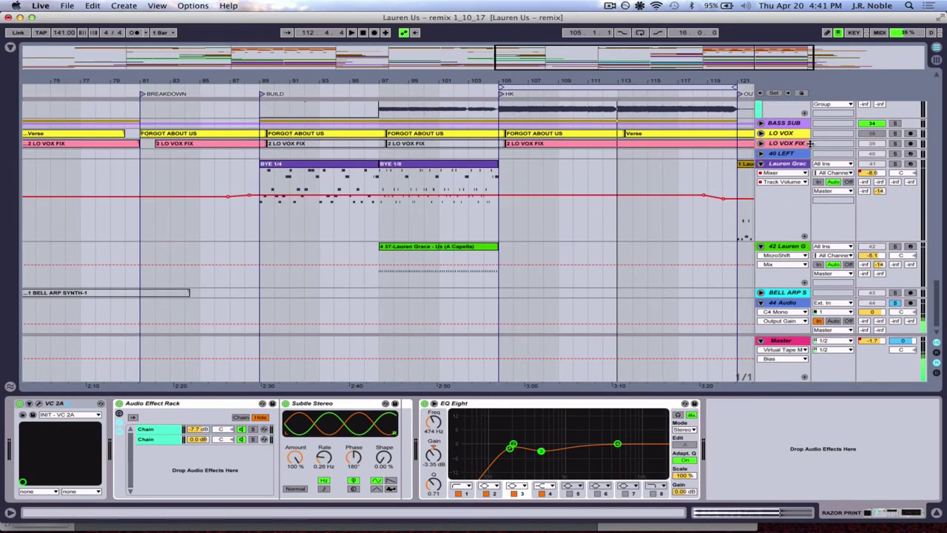
{"action": "left_click", "coordinate": [761, 143]}
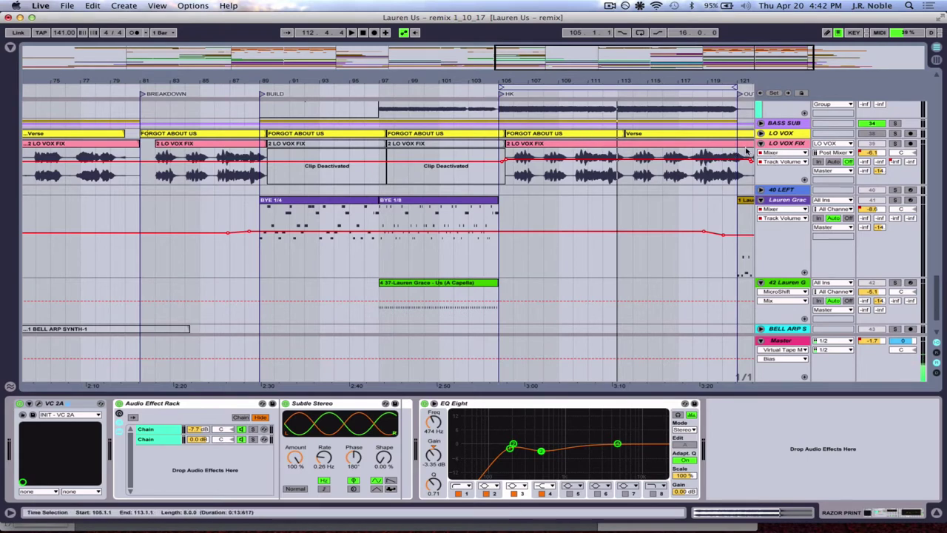
Solo the LO VOX FIX track alongside the harmony and lead synth layers and play the hook from bar 105.
{"action": "left_click", "coordinate": [894, 143]}
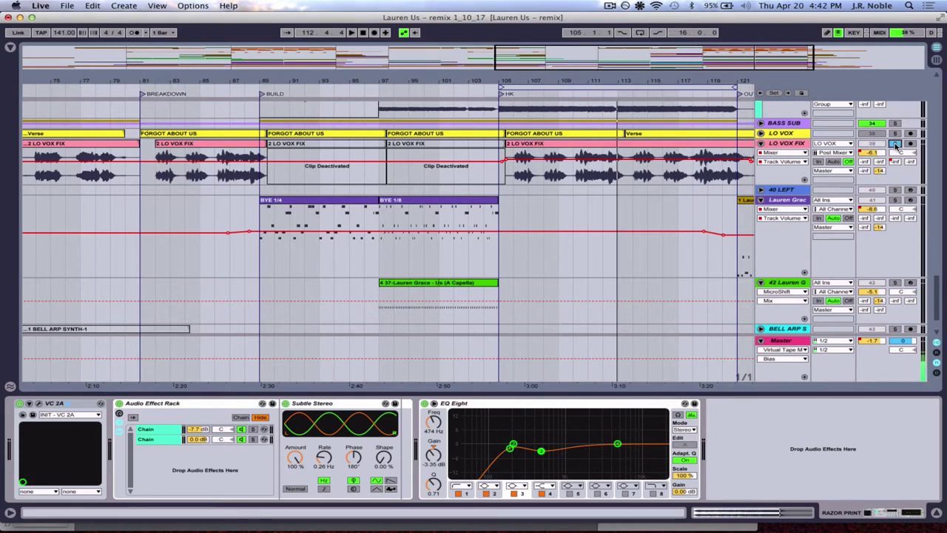
{"action": "key", "text": "space"}
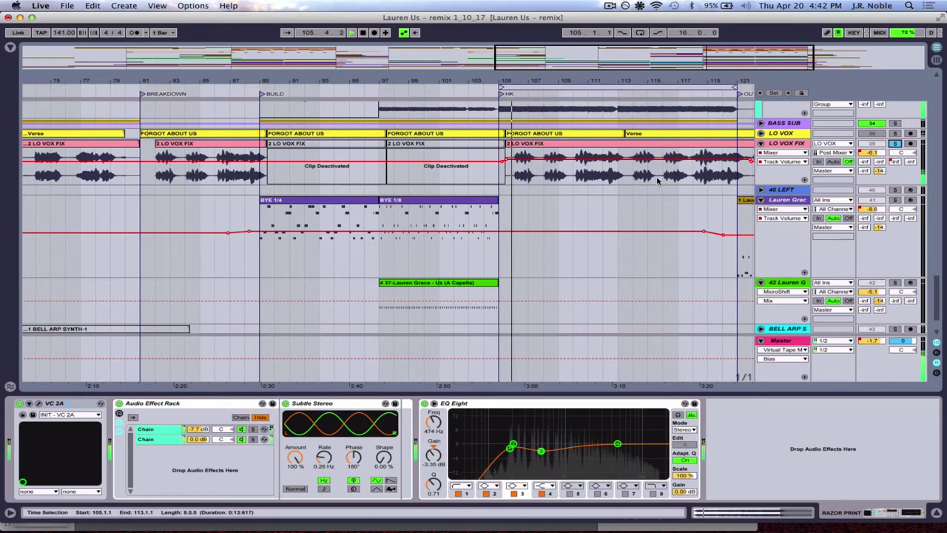
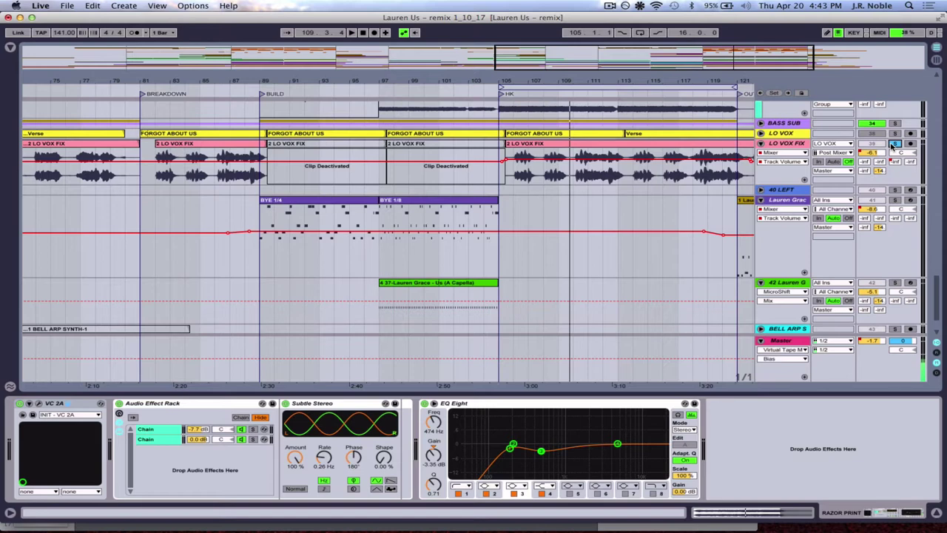
Clear the solos on the LEAD SYNTH PRINT, HARMONY and LO VOX FIX tracks and any remaining track so the full mix is active.
{"action": "scroll", "coordinate": [623, 187], "scroll_direction": "up", "scroll_amount": 10}
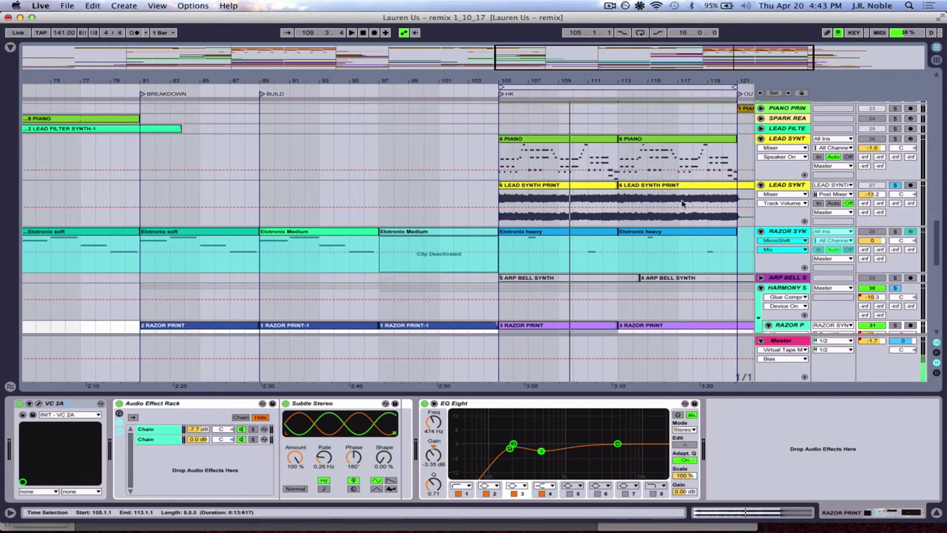
{"action": "scroll", "coordinate": [679, 220], "scroll_direction": "down", "scroll_amount": 1}
{"action": "scroll", "coordinate": [703, 238], "scroll_direction": "down", "scroll_amount": 5}
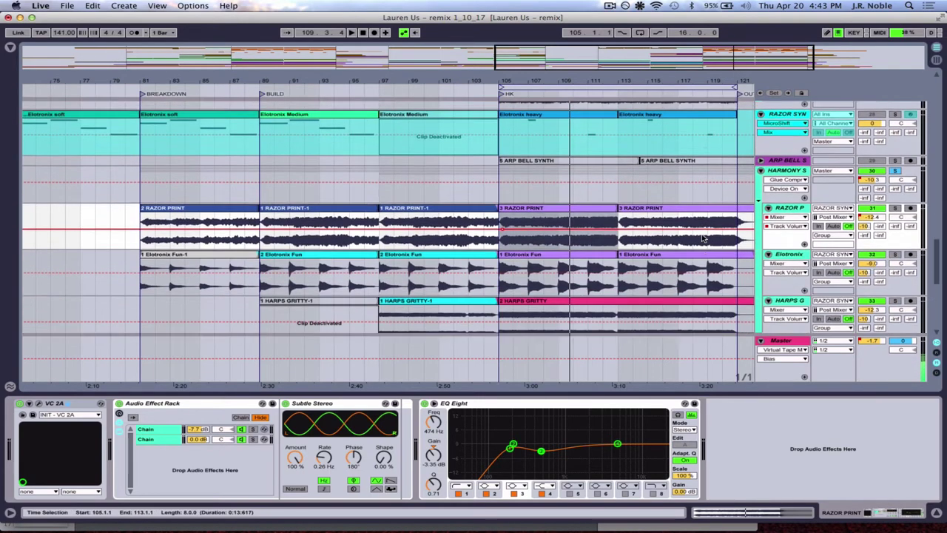
{"action": "scroll", "coordinate": [767, 211], "scroll_direction": "up", "scroll_amount": 3}
{"action": "scroll", "coordinate": [767, 210], "scroll_direction": "up", "scroll_amount": 2}
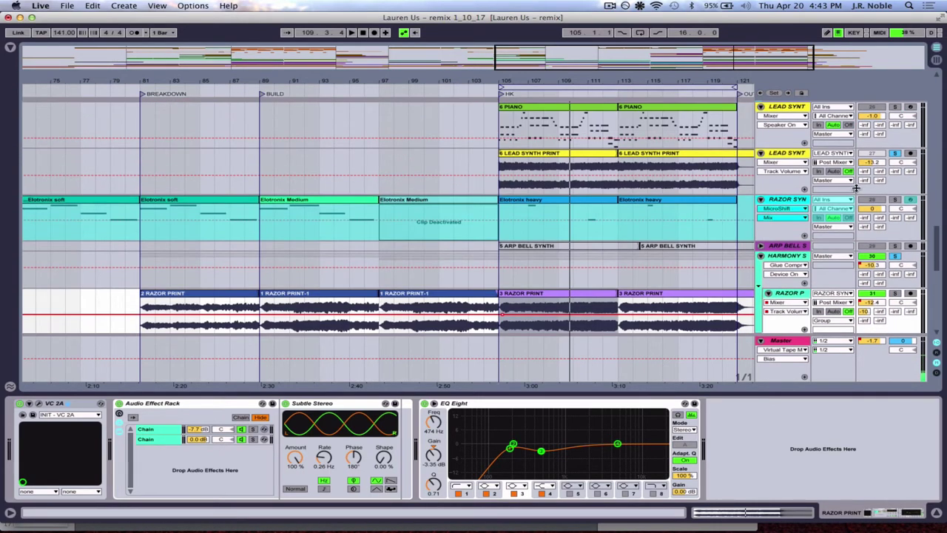
{"action": "scroll", "coordinate": [895, 159], "scroll_direction": "down", "scroll_amount": 6}
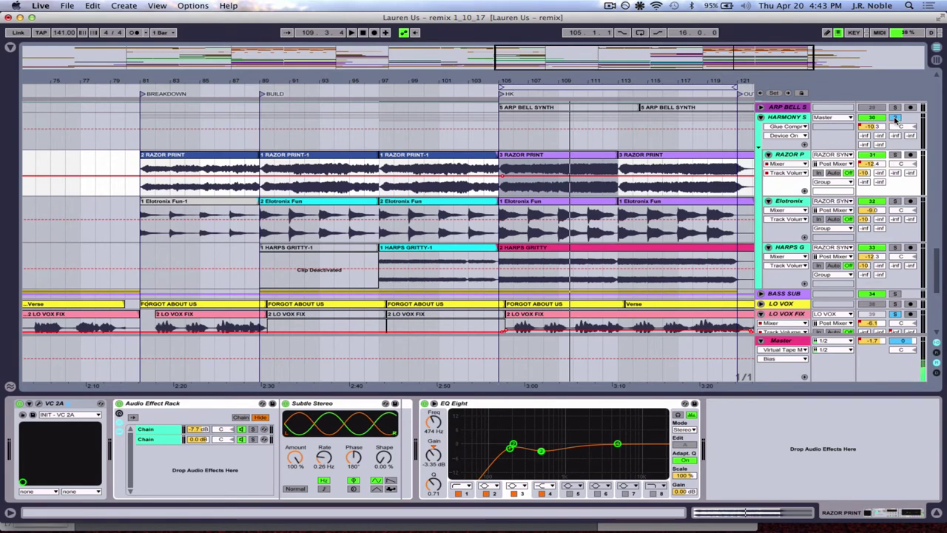
{"action": "scroll", "coordinate": [895, 187], "scroll_direction": "down", "scroll_amount": 5}
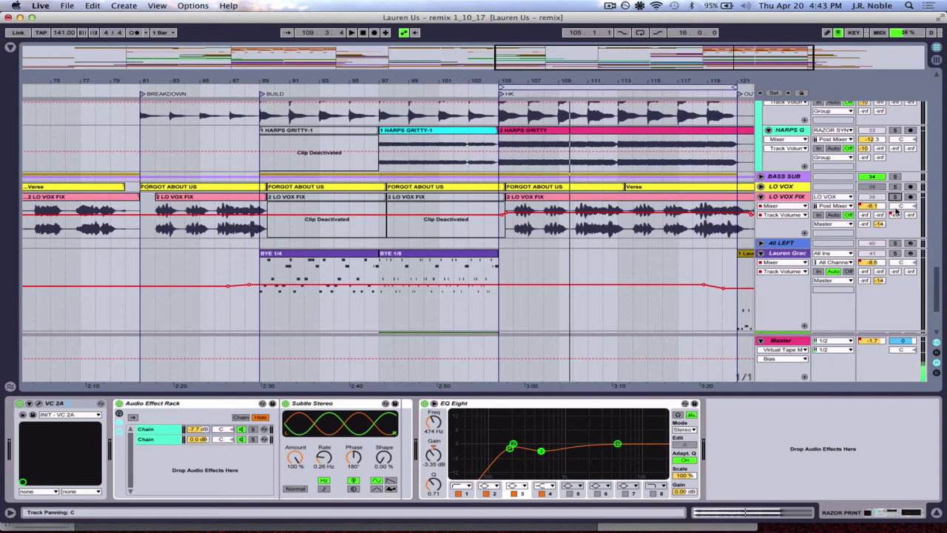
{"action": "scroll", "coordinate": [895, 222], "scroll_direction": "down", "scroll_amount": 4}
{"action": "left_click", "coordinate": [892, 293]}
{"action": "scroll", "coordinate": [537, 246], "scroll_direction": "up", "scroll_amount": 3}
{"action": "scroll", "coordinate": [538, 246], "scroll_direction": "down", "scroll_amount": 2}
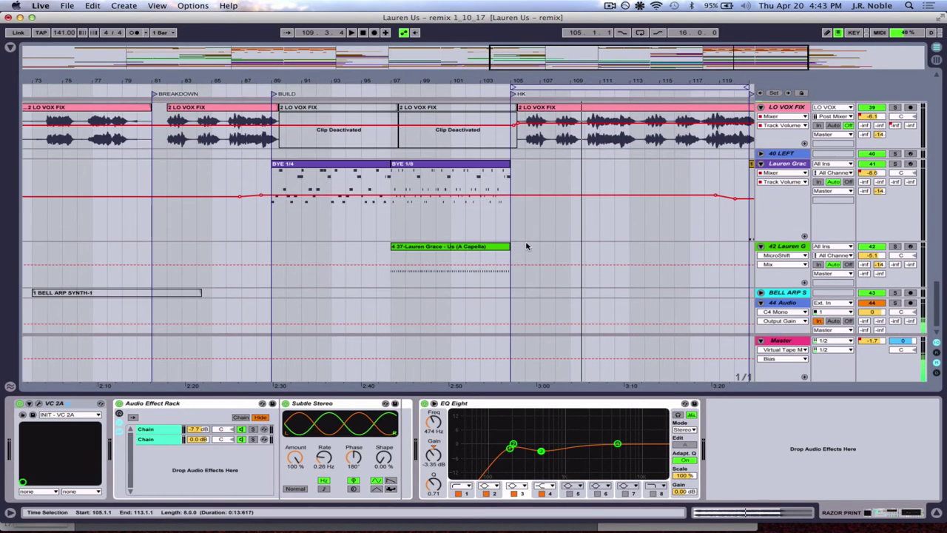
Open the notes of the A Capella clip under BYE 1/8 at bar 97 and select its first Slice 21 notes.
{"action": "left_click", "coordinate": [452, 245]}
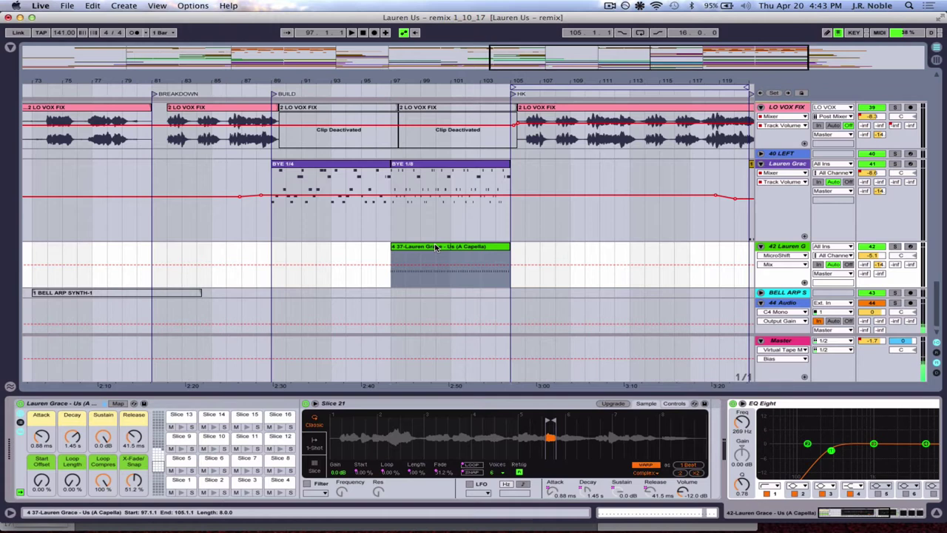
{"action": "key", "text": "Up"}
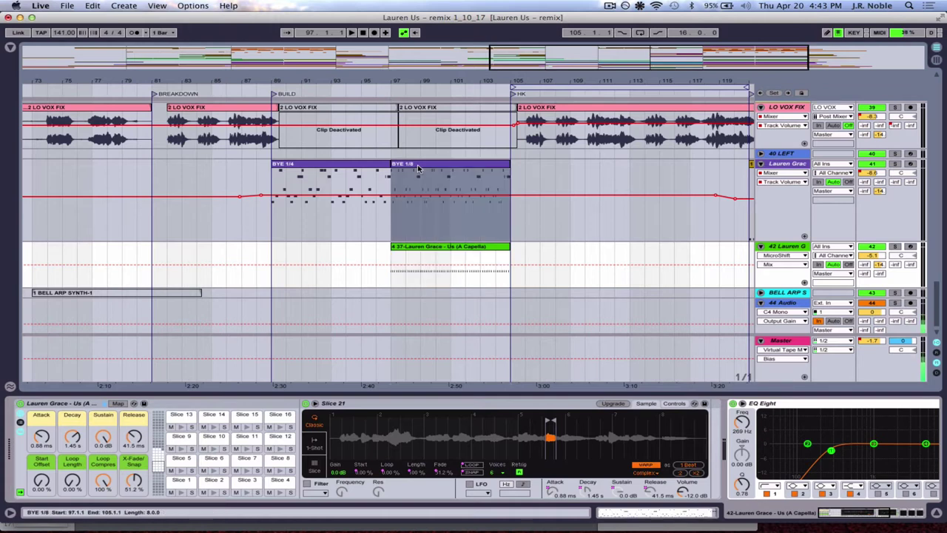
{"action": "key", "text": "Down"}
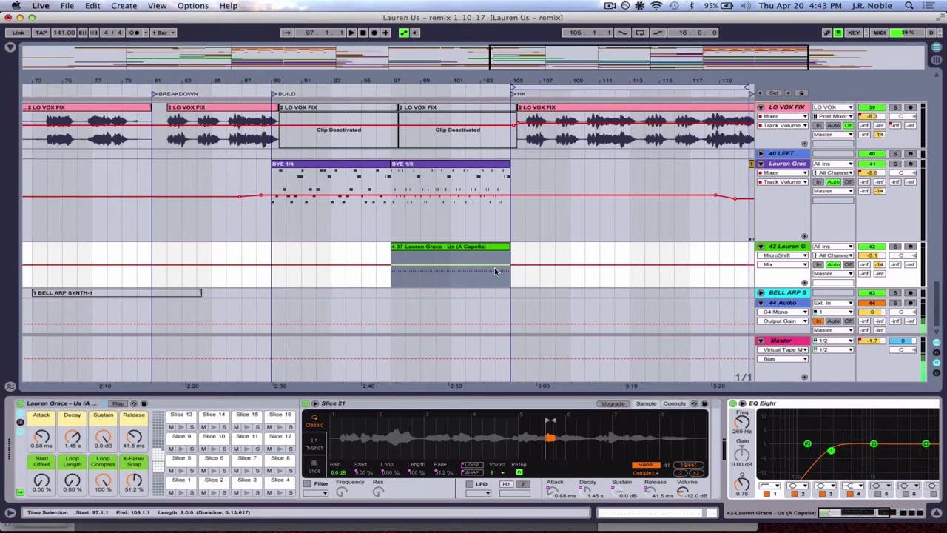
{"action": "double_click", "coordinate": [468, 254]}
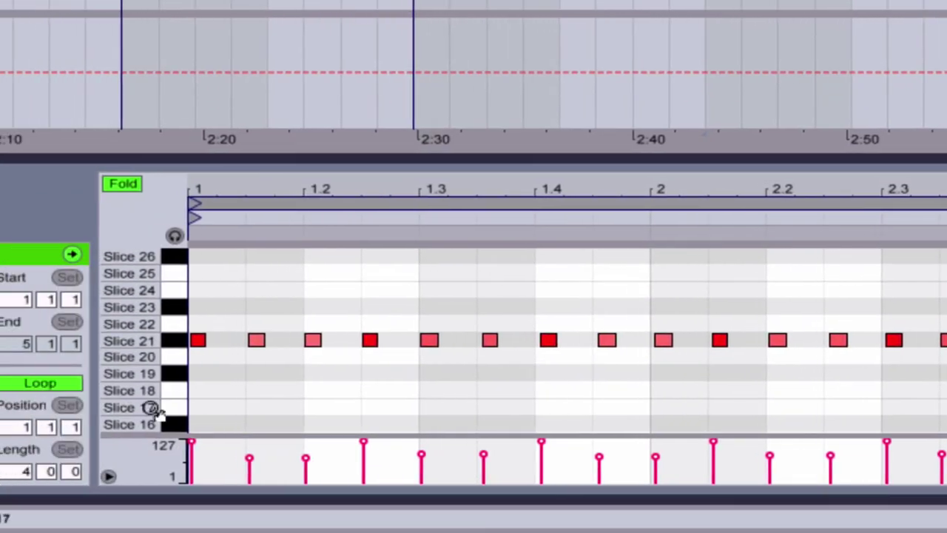
{"action": "left_click_drag", "start_coordinate": [202, 321], "coordinate": [545, 370]}
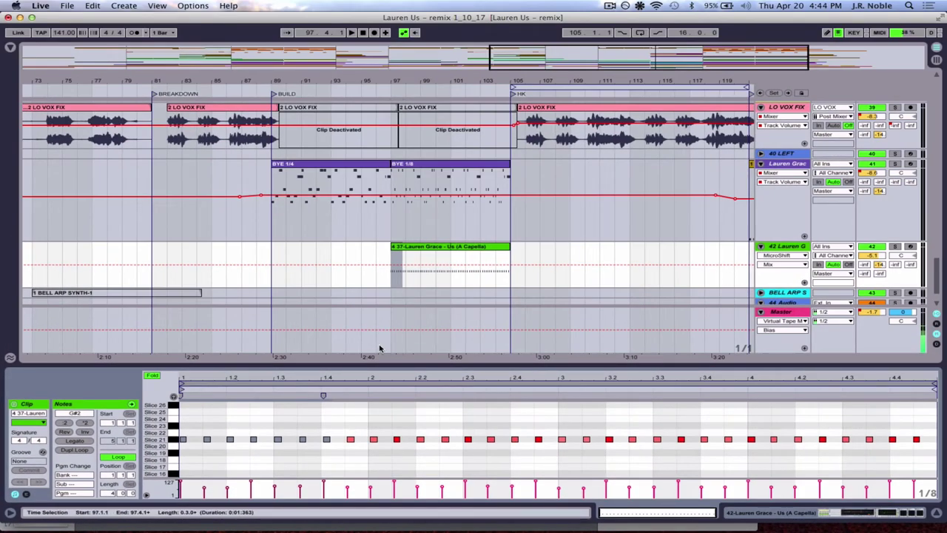
Show the notes of the 33-0001 GOODBYE clip at bar 97 and select its parent SHIFTERS group.
{"action": "scroll", "coordinate": [384, 189], "scroll_direction": "up", "scroll_amount": 15}
{"action": "scroll", "coordinate": [425, 193], "scroll_direction": "up", "scroll_amount": 10}
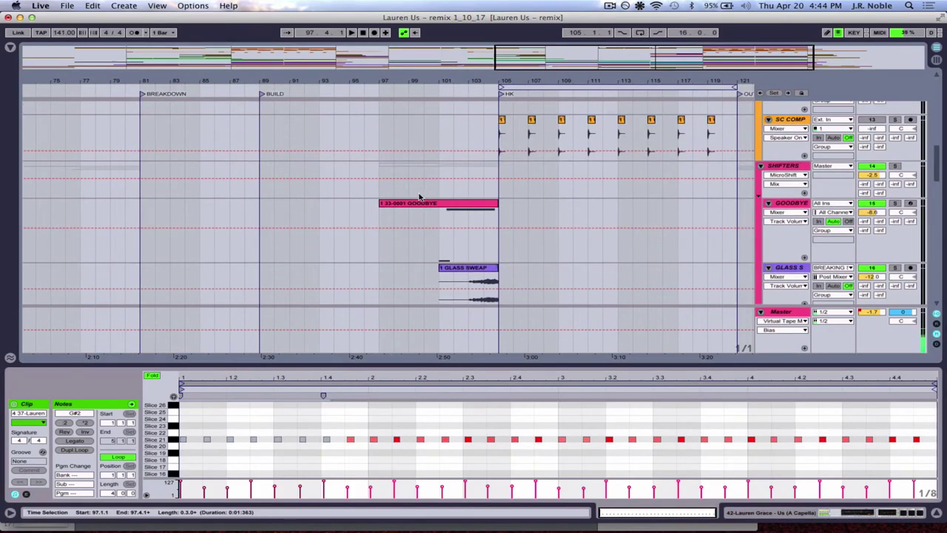
{"action": "left_click", "coordinate": [451, 204]}
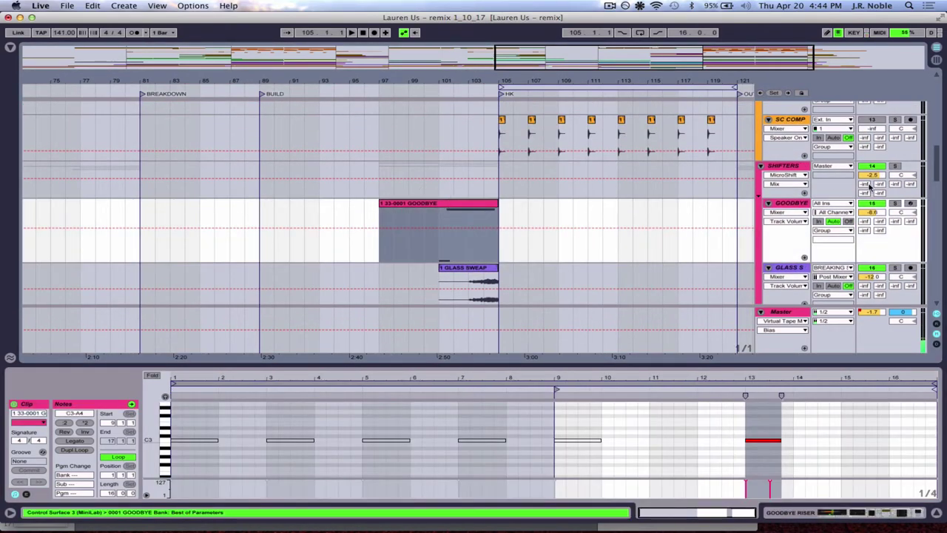
{"action": "left_click", "coordinate": [788, 169]}
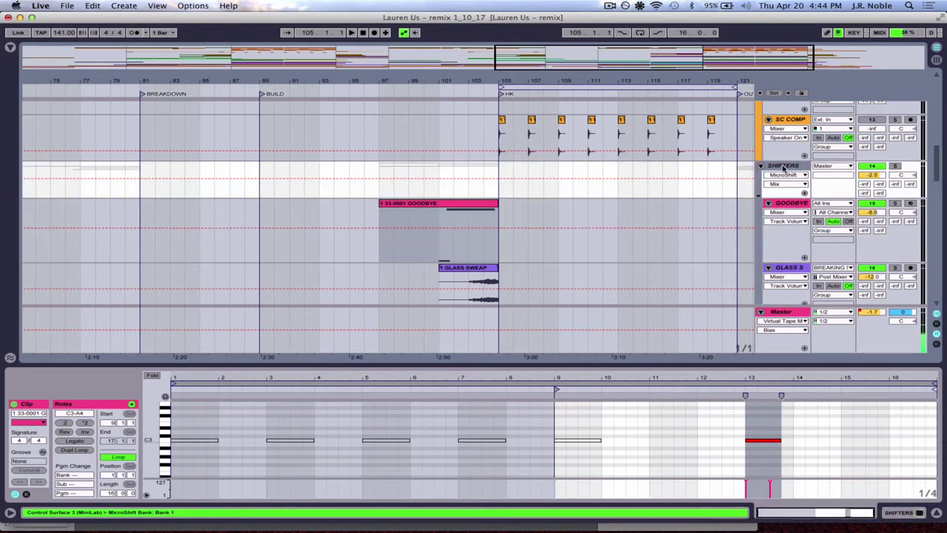
{"action": "left_click", "coordinate": [440, 239]}
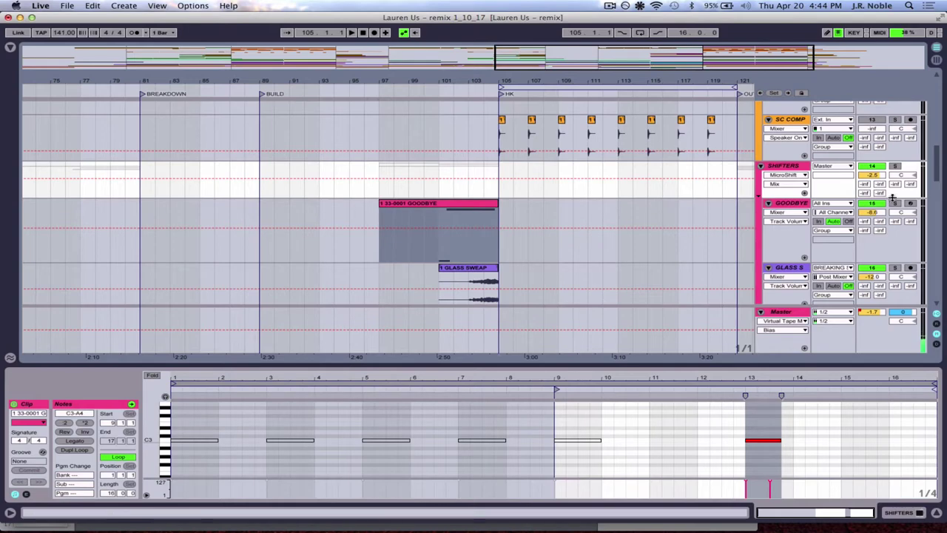
Solo the GOODBYE riser track and play its clip from bar 101 into the hook.
{"action": "scroll", "coordinate": [814, 237], "scroll_direction": "down", "scroll_amount": 15}
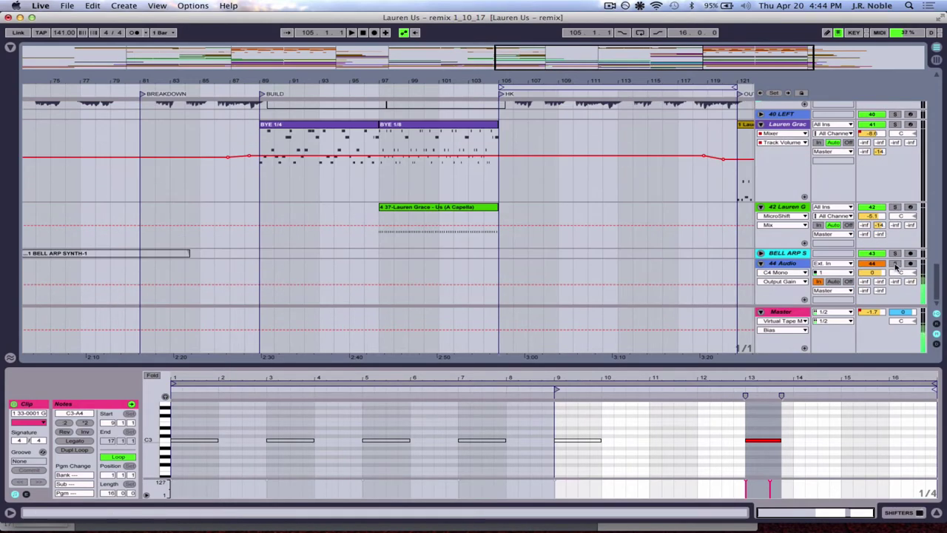
{"action": "scroll", "coordinate": [896, 266], "scroll_direction": "up", "scroll_amount": 13}
{"action": "scroll", "coordinate": [896, 266], "scroll_direction": "up", "scroll_amount": 4}
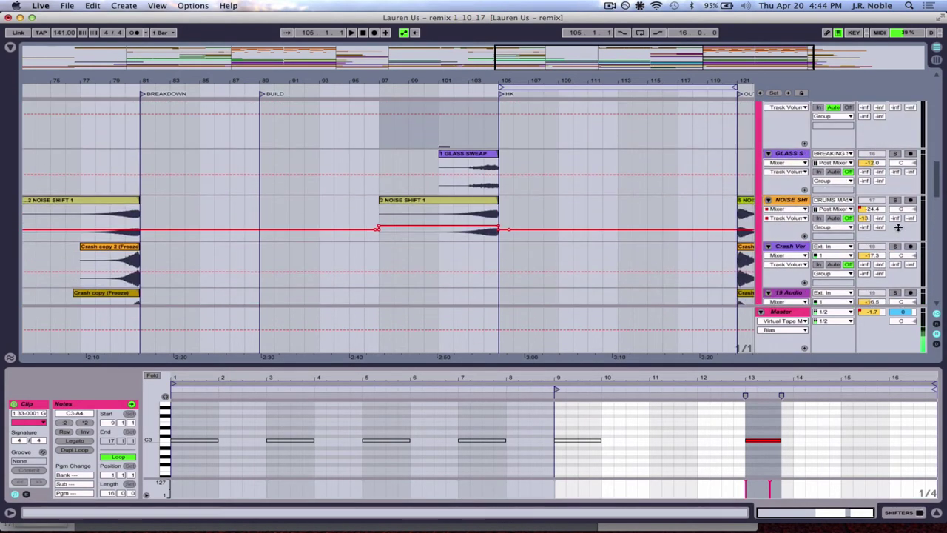
{"action": "left_click", "coordinate": [895, 217]}
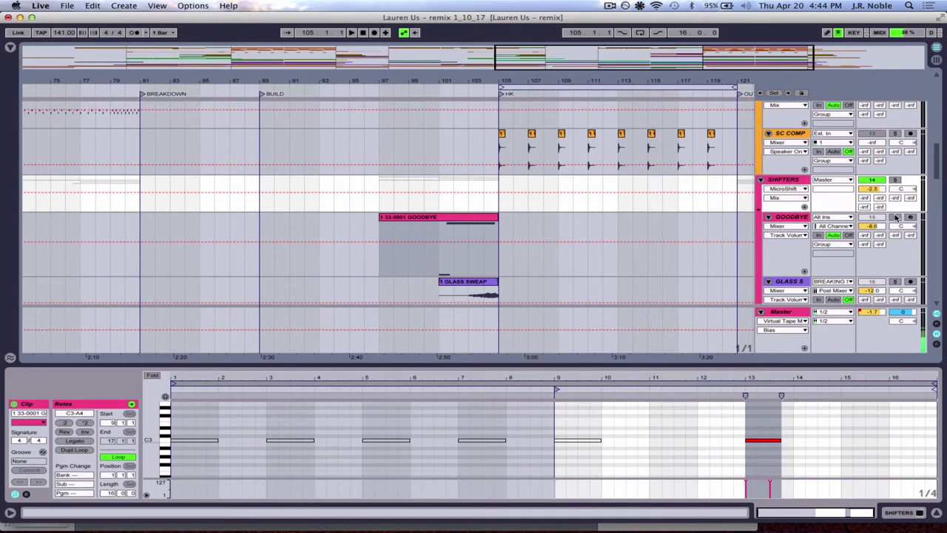
{"action": "left_click", "coordinate": [435, 255]}
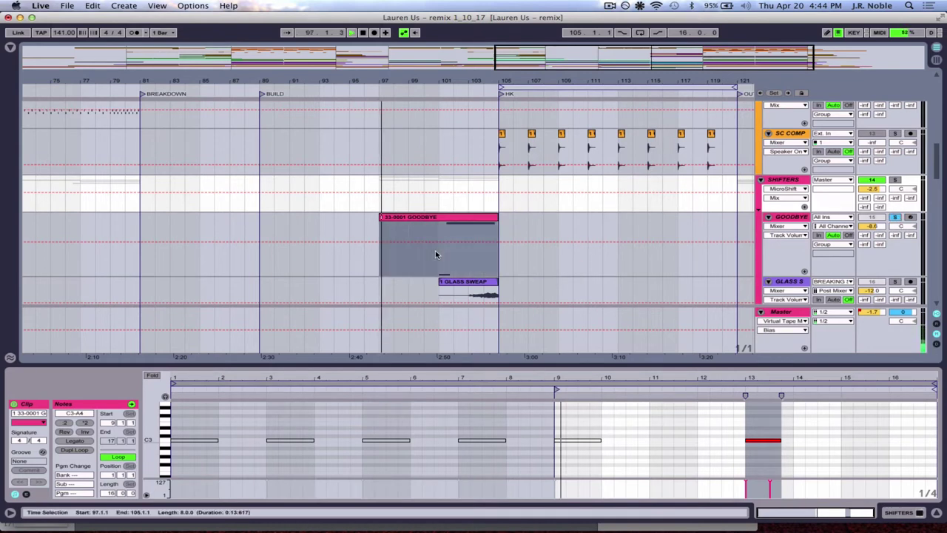
{"action": "left_click", "coordinate": [435, 254]}
{"action": "key", "text": "space"}
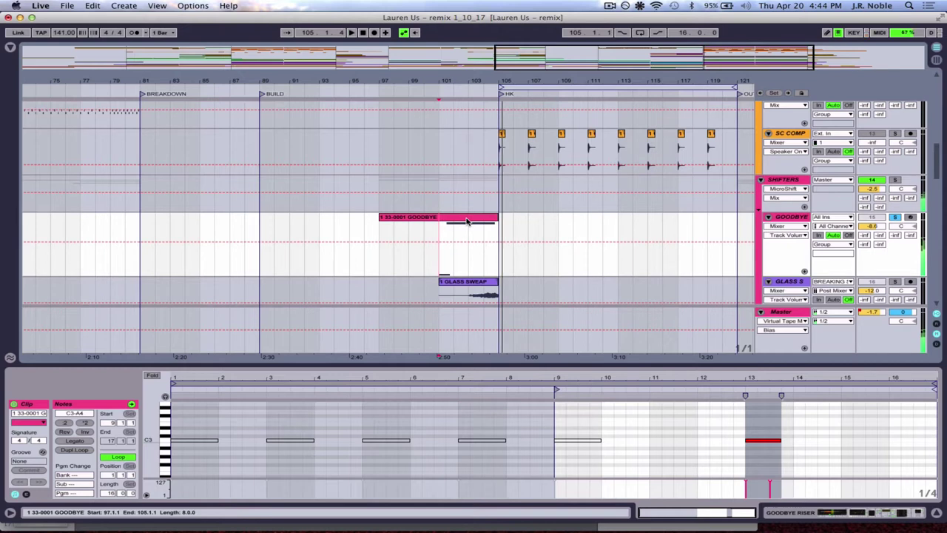
Examine the GOODBYE riser's device chain through to the Glue Compressor and zoom in on the looped region of its sample.
{"action": "left_click", "coordinate": [466, 219]}
{"action": "key", "text": "space"}
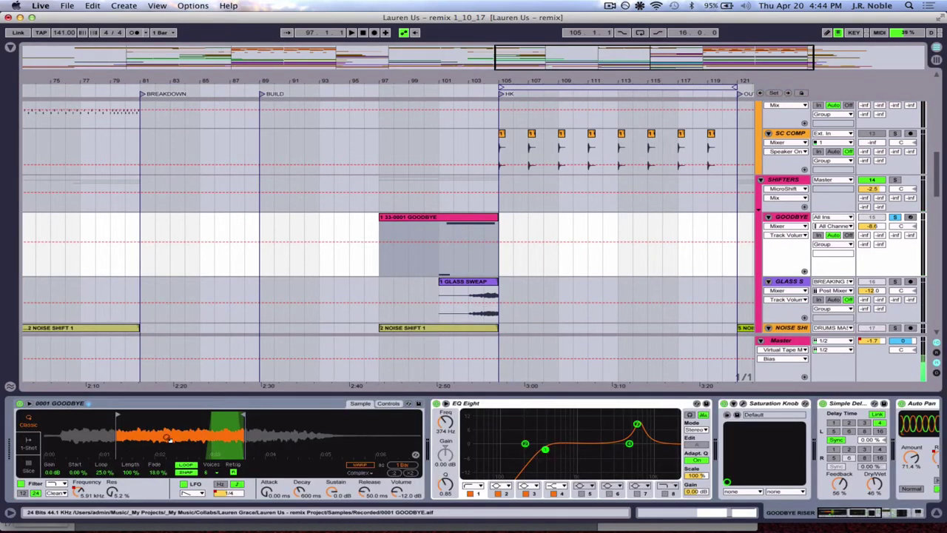
{"action": "scroll", "coordinate": [460, 415], "scroll_direction": "right", "scroll_amount": 10}
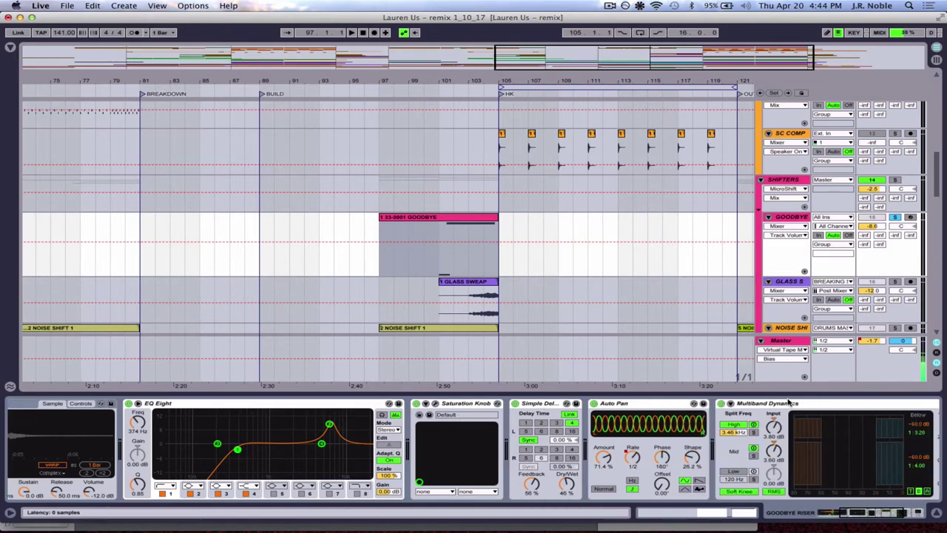
{"action": "scroll", "coordinate": [789, 401], "scroll_direction": "right", "scroll_amount": 9}
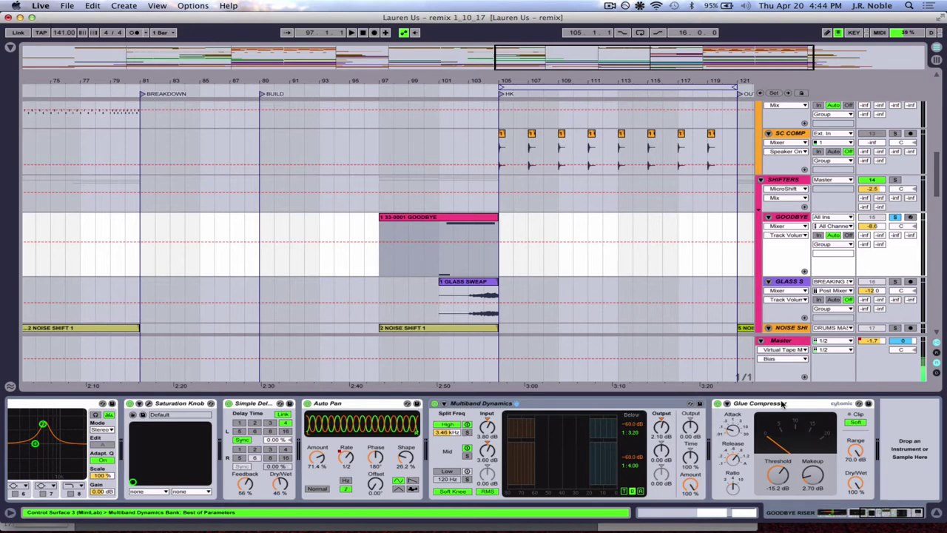
{"action": "scroll", "coordinate": [429, 437], "scroll_direction": "left", "scroll_amount": 19}
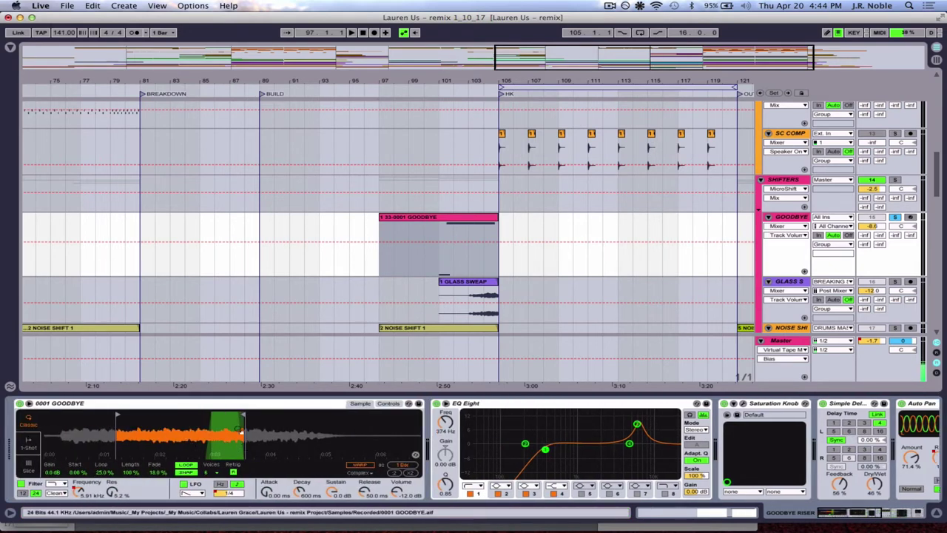
{"action": "left_click_drag", "start_coordinate": [224, 417], "coordinate": [301, 430]}
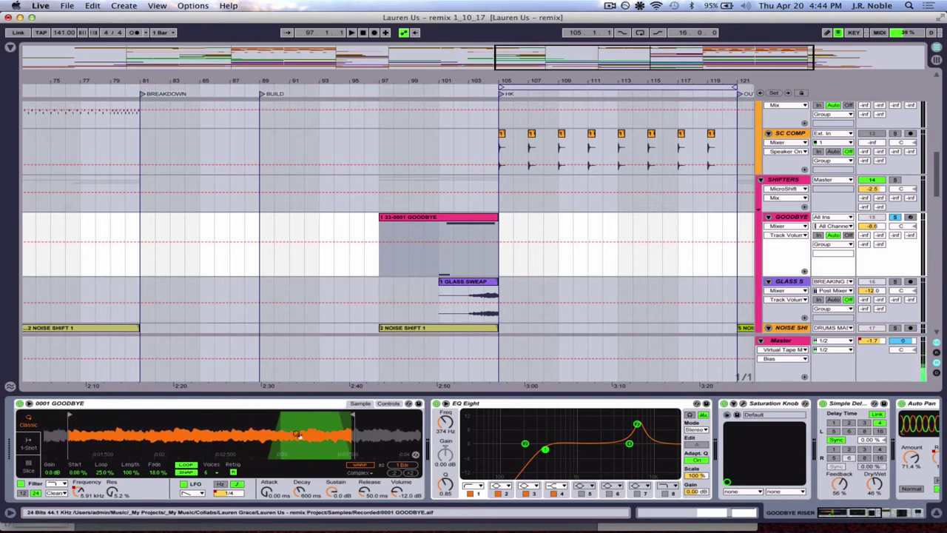
Replay the soloed GOODBYE riser from bar 101 while watching its sampler, EQ Eight and Auto Pan respond.
{"action": "key", "text": "space"}
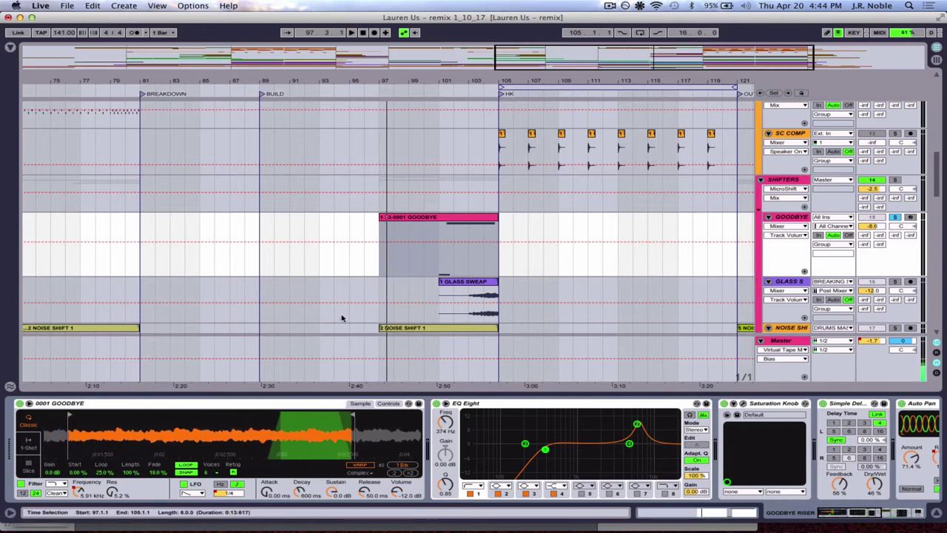
{"action": "left_click", "coordinate": [439, 257]}
{"action": "key", "text": "space"}
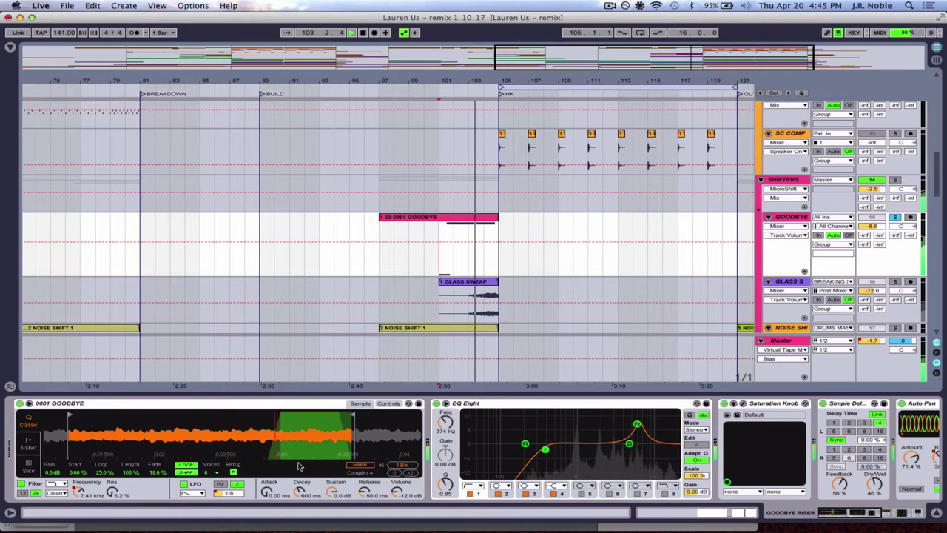
{"action": "scroll", "coordinate": [592, 447], "scroll_direction": "right", "scroll_amount": 3}
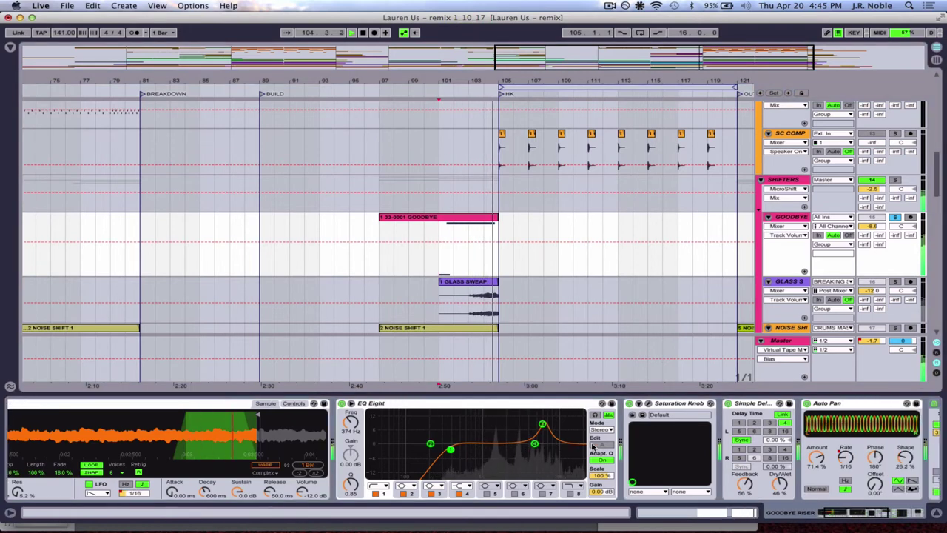
{"action": "key", "text": "space"}
Display the GOODBYE track's automation for the Auto Pan sync rate and the sampler's LFO sync rate.
{"action": "left_click", "coordinate": [845, 457]}
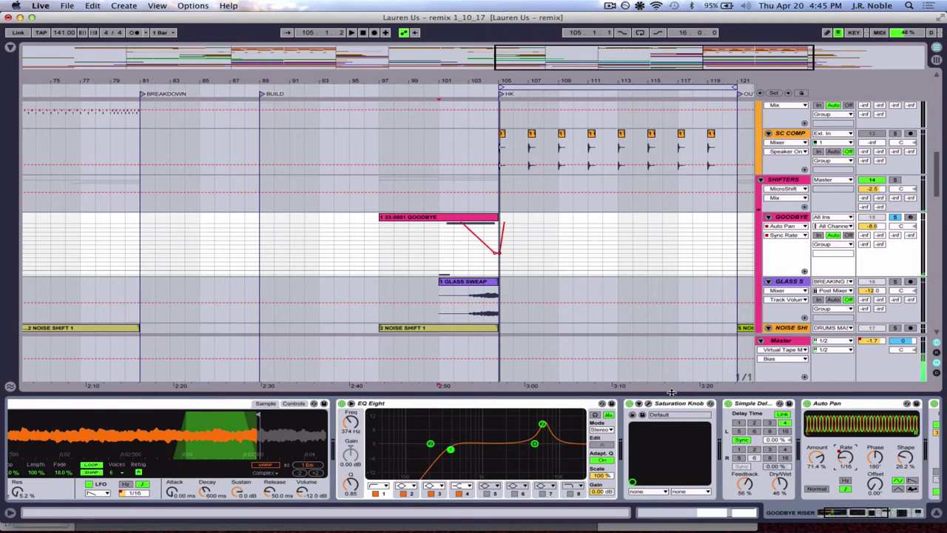
{"action": "scroll", "coordinate": [728, 458], "scroll_direction": "right", "scroll_amount": 5}
{"action": "scroll", "coordinate": [729, 458], "scroll_direction": "right", "scroll_amount": 1}
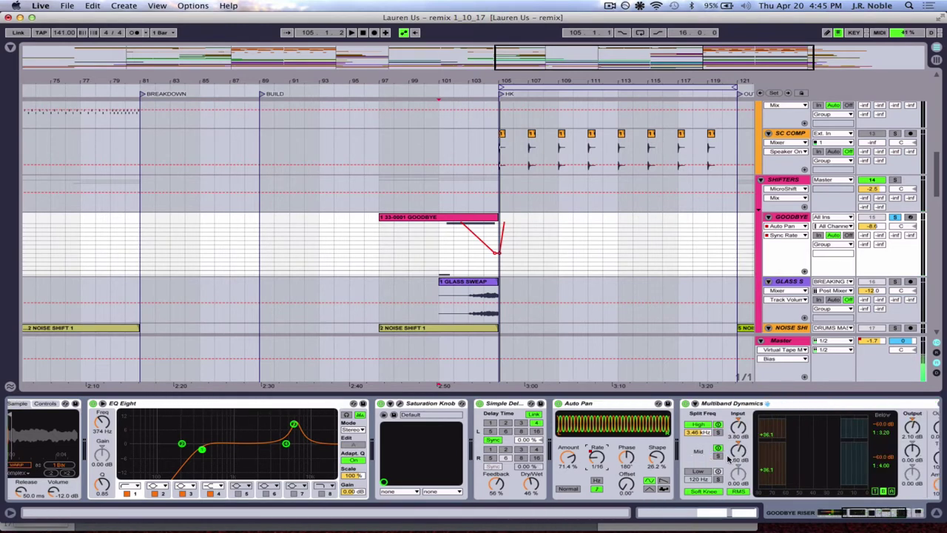
{"action": "scroll", "coordinate": [336, 455], "scroll_direction": "left", "scroll_amount": 9}
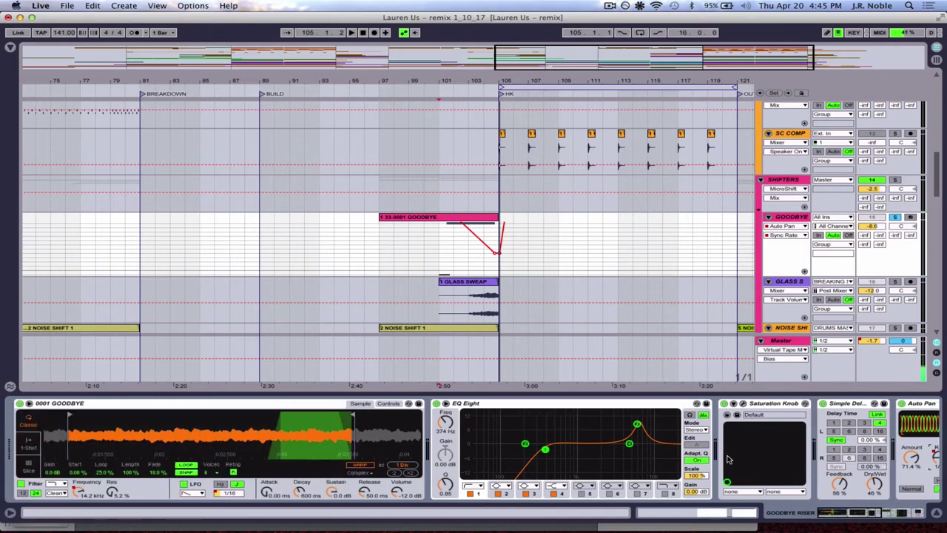
{"action": "left_click", "coordinate": [234, 492]}
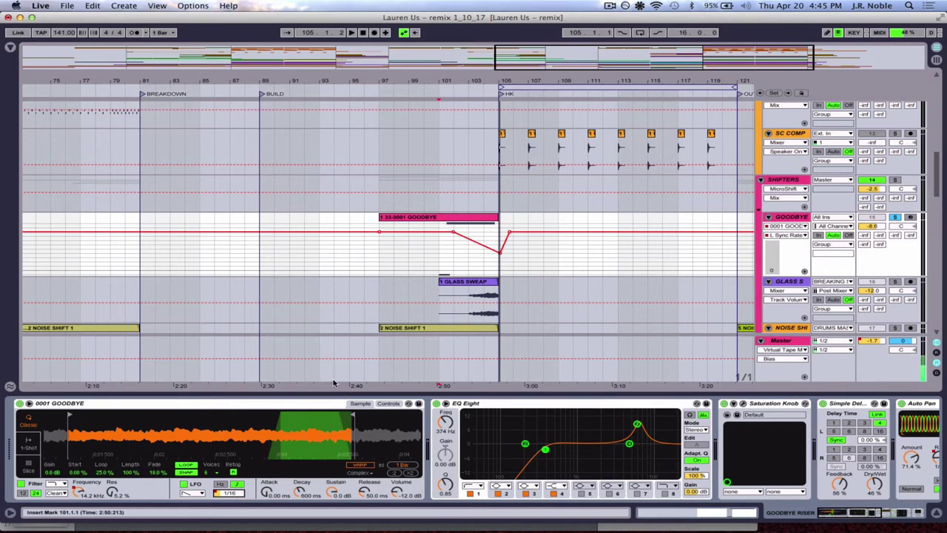
Show the GOODBYE sampler's filter, LFO and envelope controls and replay the riser from bar 101 while watching the LFO rate change.
{"action": "left_click", "coordinate": [388, 403]}
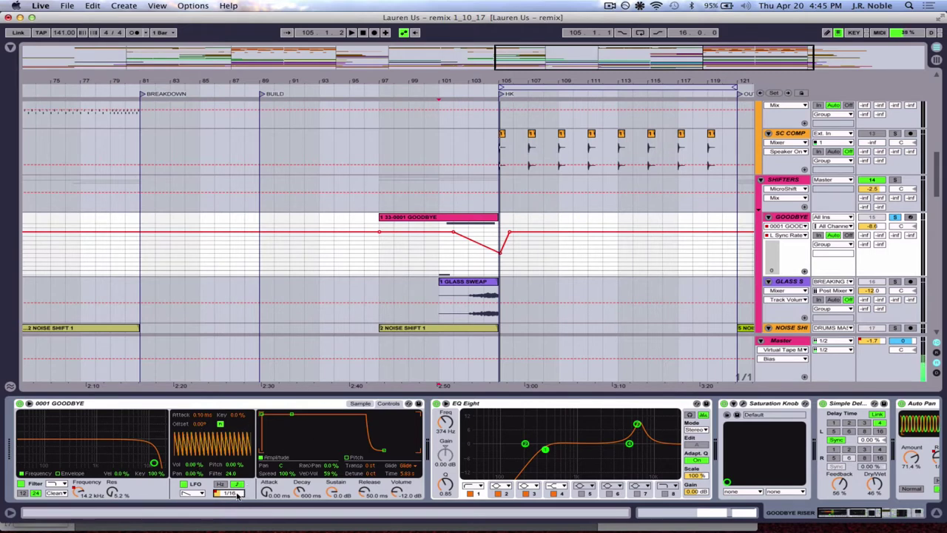
{"action": "left_click_drag", "start_coordinate": [471, 81], "coordinate": [420, 165]}
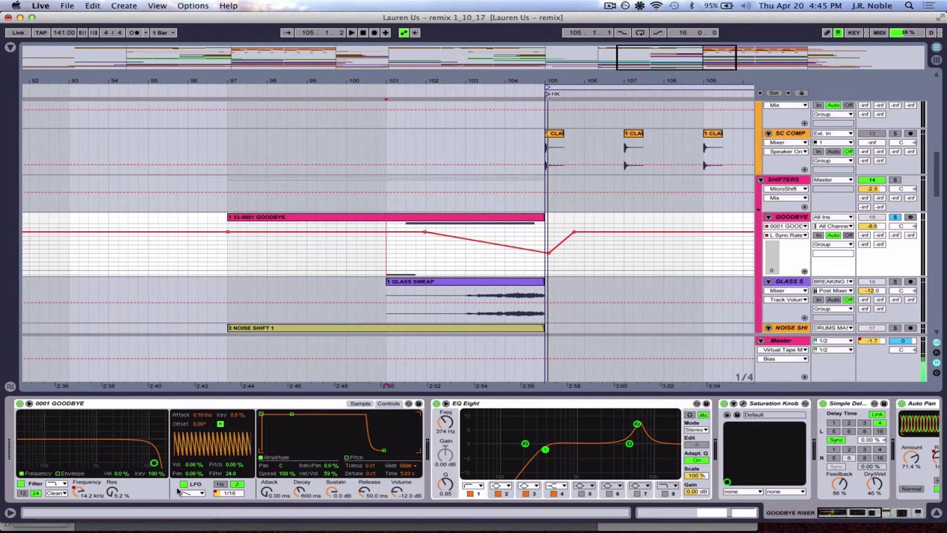
{"action": "key", "text": "space"}
{"action": "key", "text": "space"}
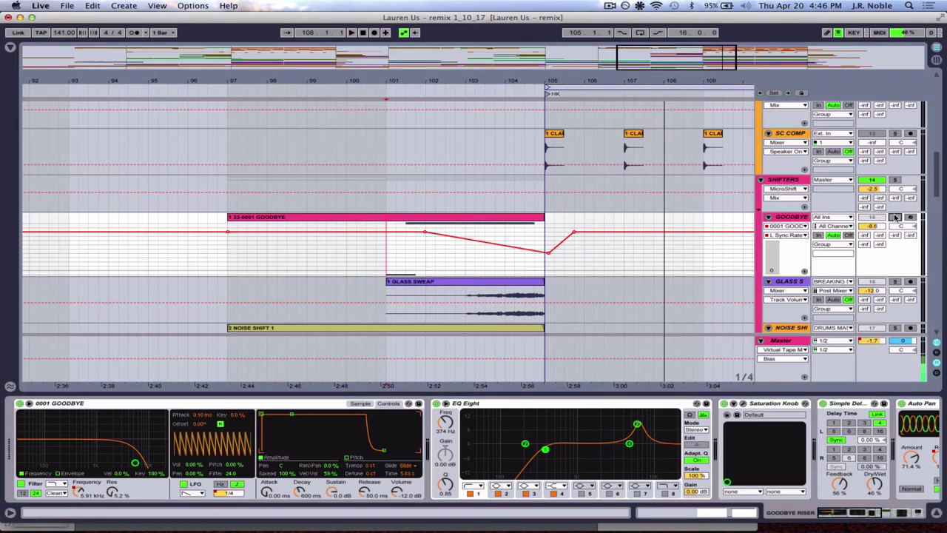
Solo the SHIFTERS group, play all its risers from bar 101 into the hook, and unsolo the group.
{"action": "left_click", "coordinate": [894, 181]}
{"action": "key", "text": "space"}
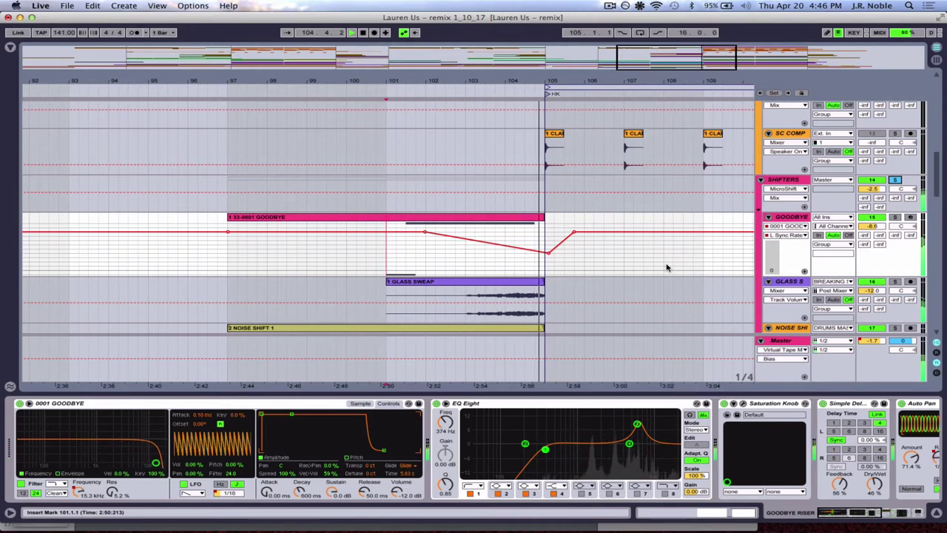
{"action": "key", "text": "space"}
{"action": "left_click_drag", "start_coordinate": [436, 79], "coordinate": [437, 44]}
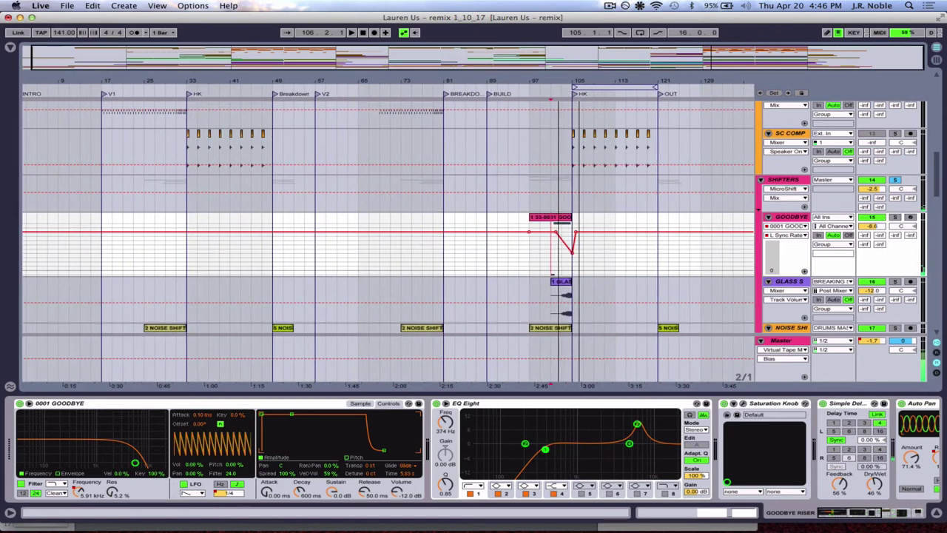
{"action": "left_click", "coordinate": [895, 179]}
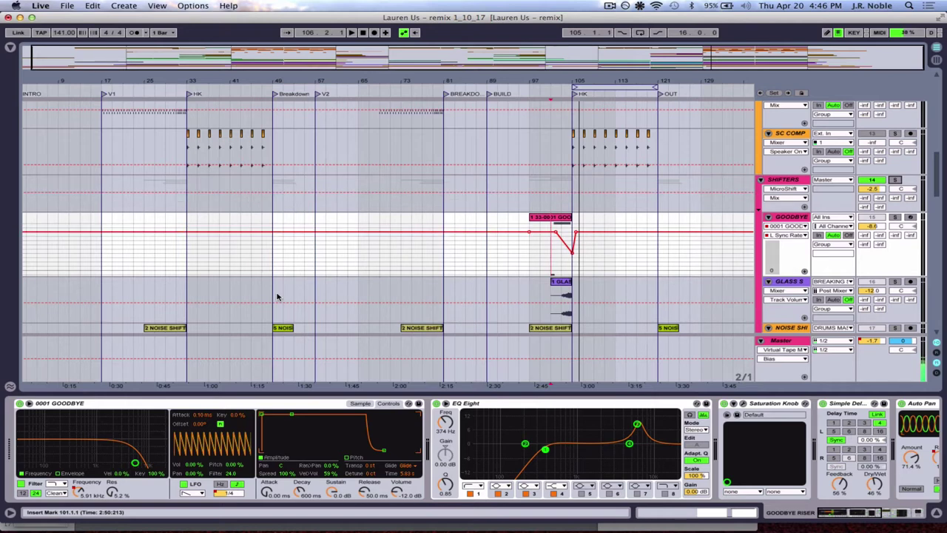
Examine the noise shift and crash clips around the section changes, highlighting bars 47 to 55 and bars 97 to 105.
{"action": "scroll", "coordinate": [277, 296], "scroll_direction": "down", "scroll_amount": 5}
{"action": "left_click_drag", "start_coordinate": [122, 206], "coordinate": [200, 313]}
{"action": "left_click_drag", "start_coordinate": [269, 215], "coordinate": [306, 306]}
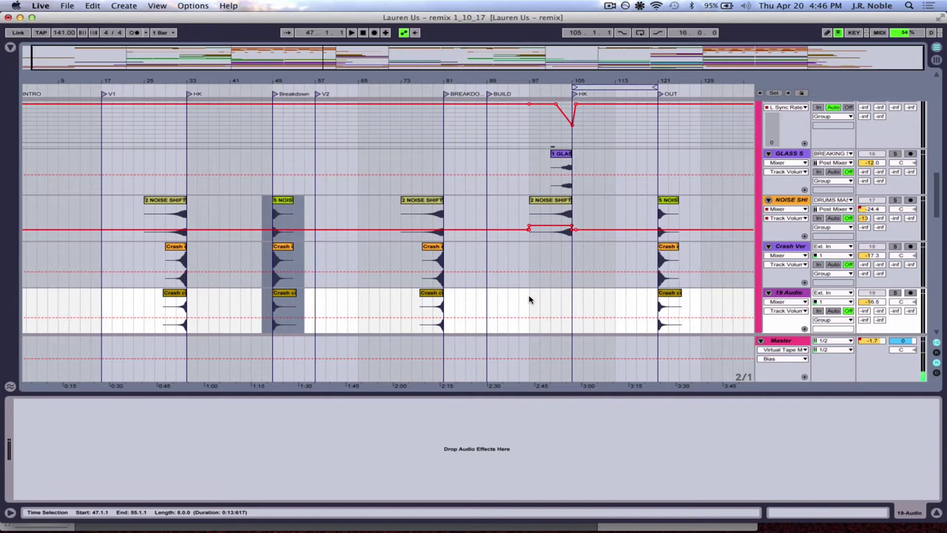
{"action": "left_click_drag", "start_coordinate": [530, 170], "coordinate": [576, 214]}
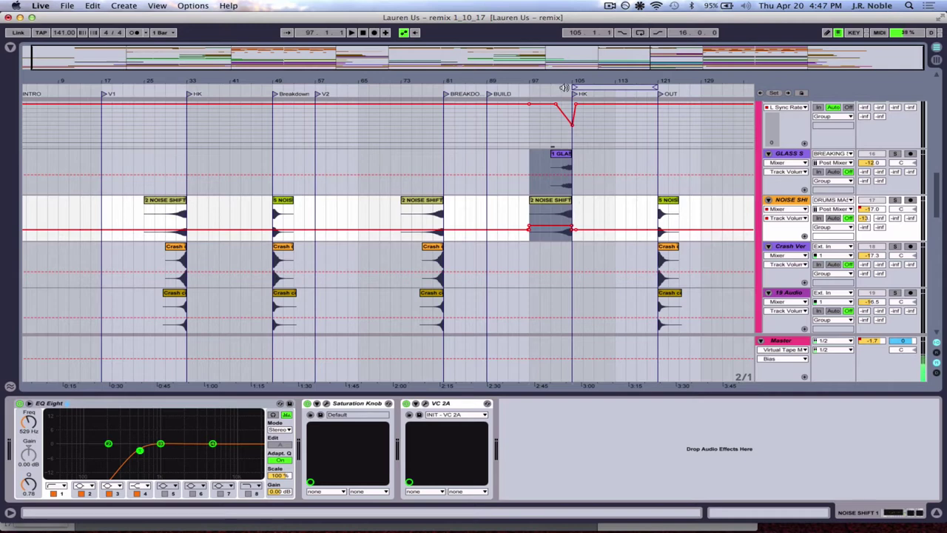
Fold the GOODBYE track and collapse the SHIFTERS group.
{"action": "scroll", "coordinate": [549, 211], "scroll_direction": "up", "scroll_amount": 3}
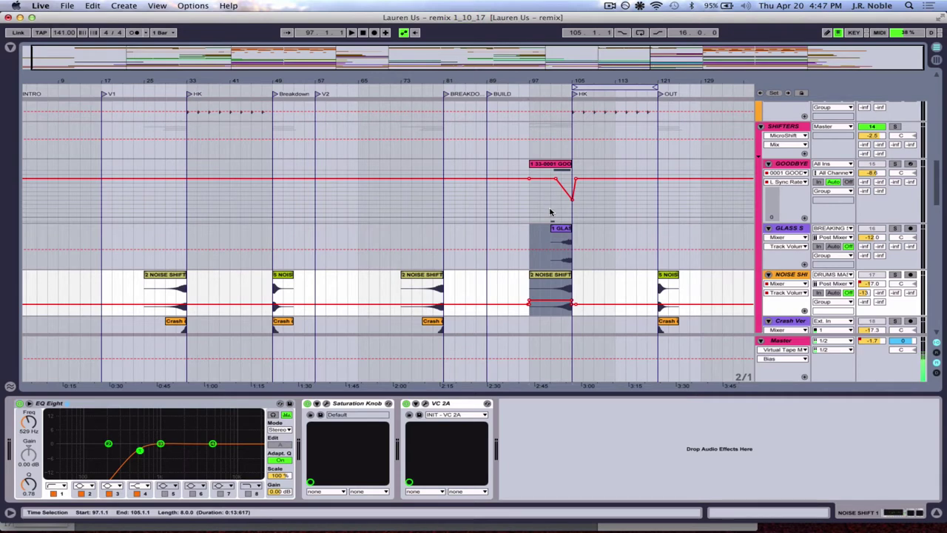
{"action": "left_click", "coordinate": [768, 164]}
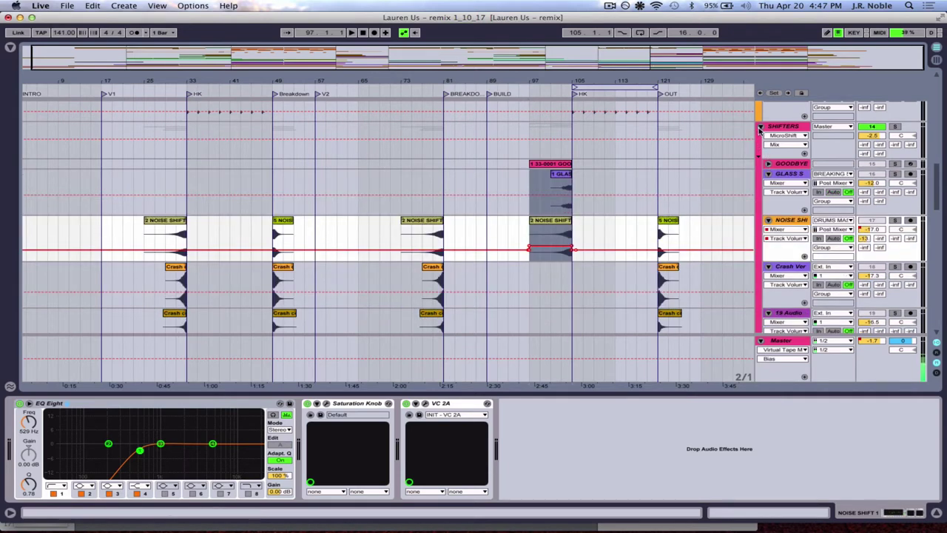
{"action": "left_click", "coordinate": [759, 128]}
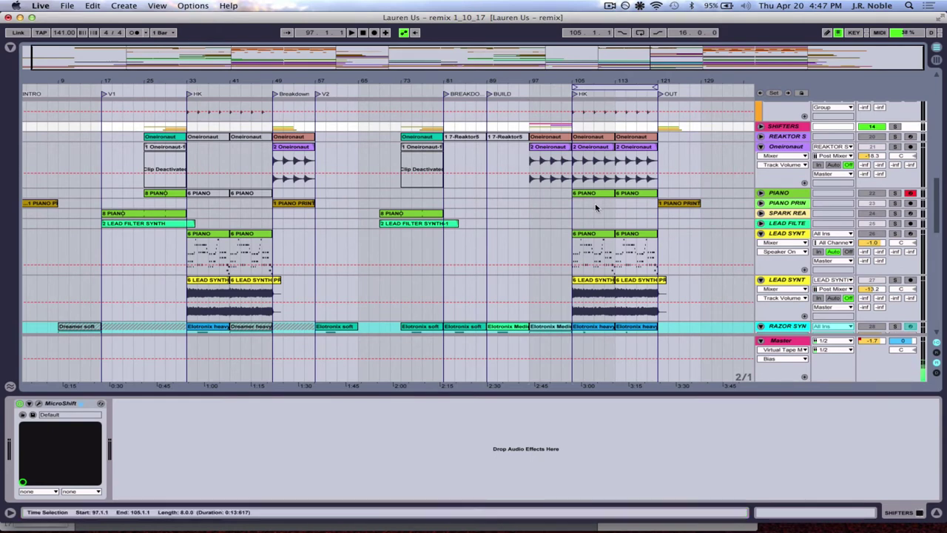
Review the whole arrangement across the drum, synth, harmony and vocal tracks from the intro to the outro.
{"action": "left_click", "coordinate": [472, 137]}
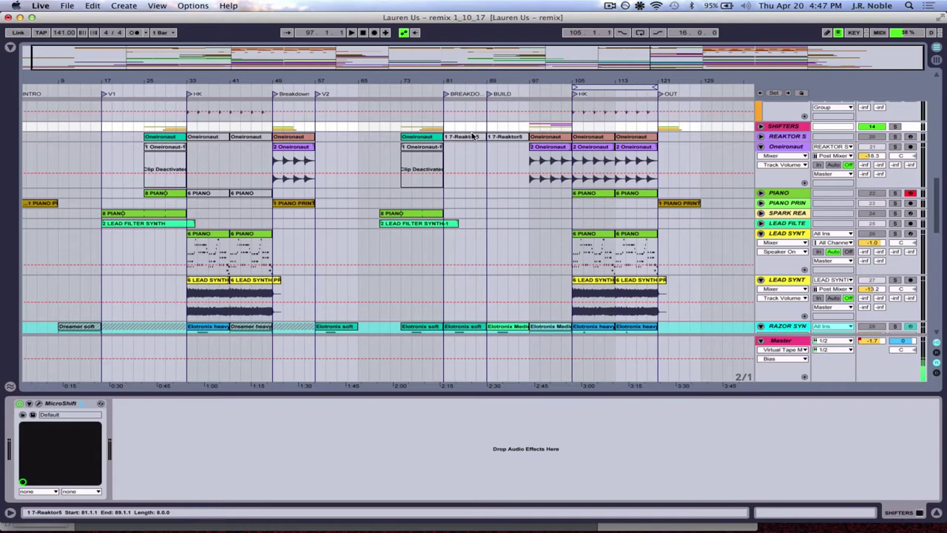
{"action": "scroll", "coordinate": [413, 187], "scroll_direction": "down", "scroll_amount": 15}
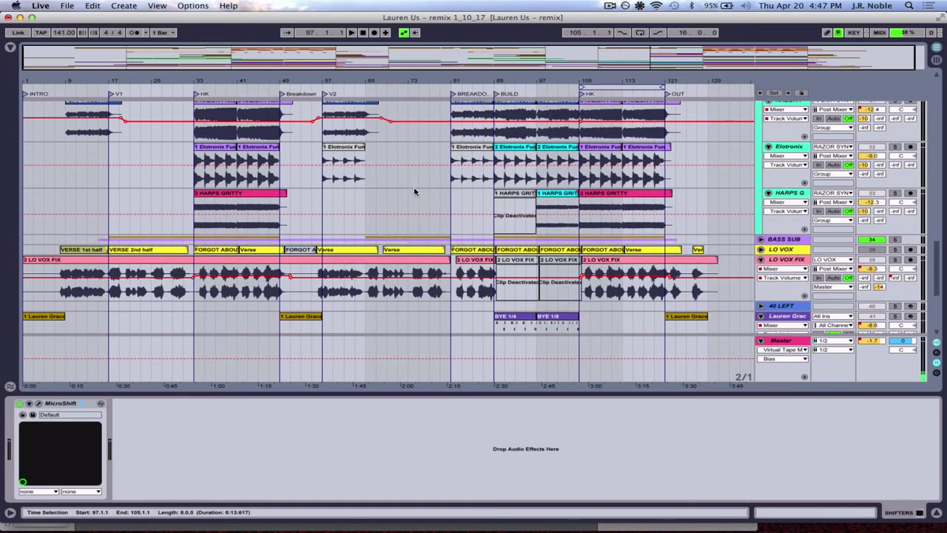
{"action": "scroll", "coordinate": [414, 191], "scroll_direction": "down", "scroll_amount": 4}
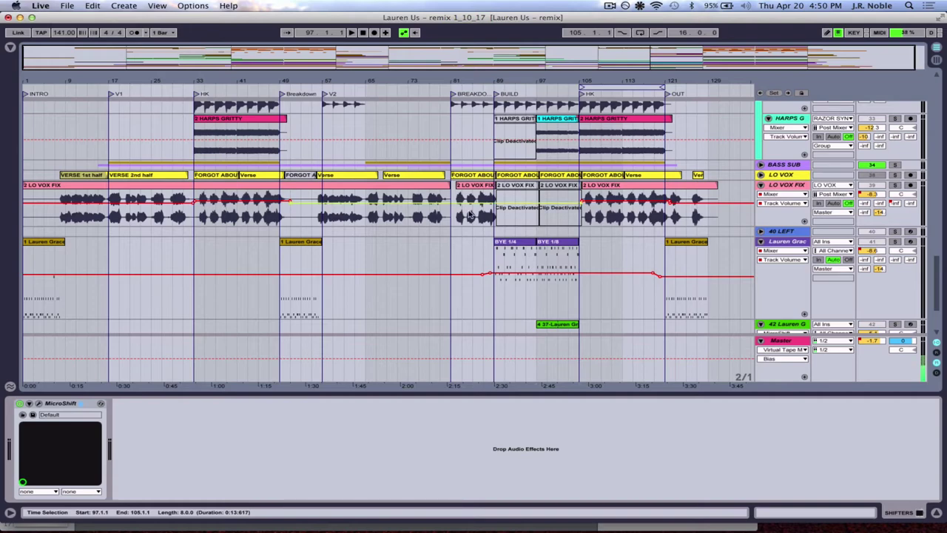
{"action": "scroll", "coordinate": [507, 194], "scroll_direction": "up", "scroll_amount": 10}
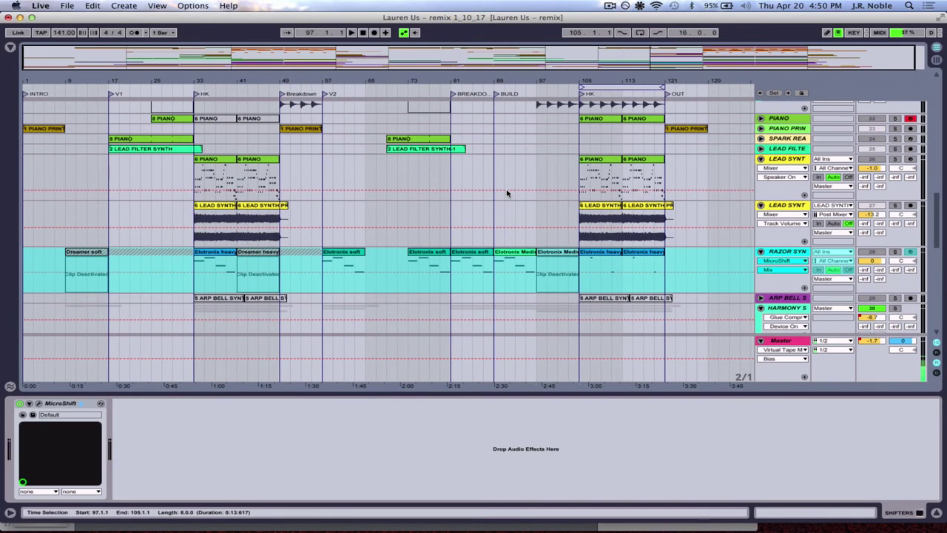
{"action": "scroll", "coordinate": [507, 194], "scroll_direction": "up", "scroll_amount": 5}
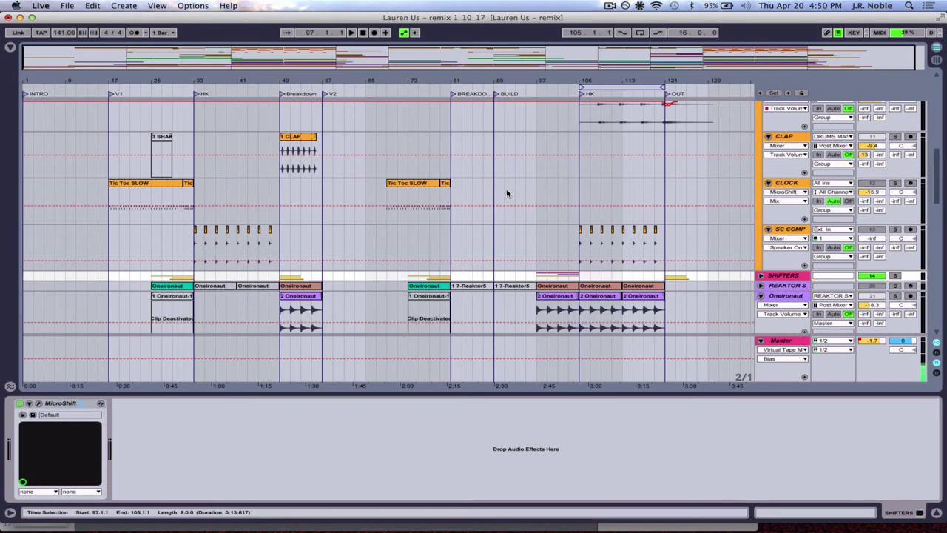
{"action": "scroll", "coordinate": [507, 194], "scroll_direction": "up", "scroll_amount": 8}
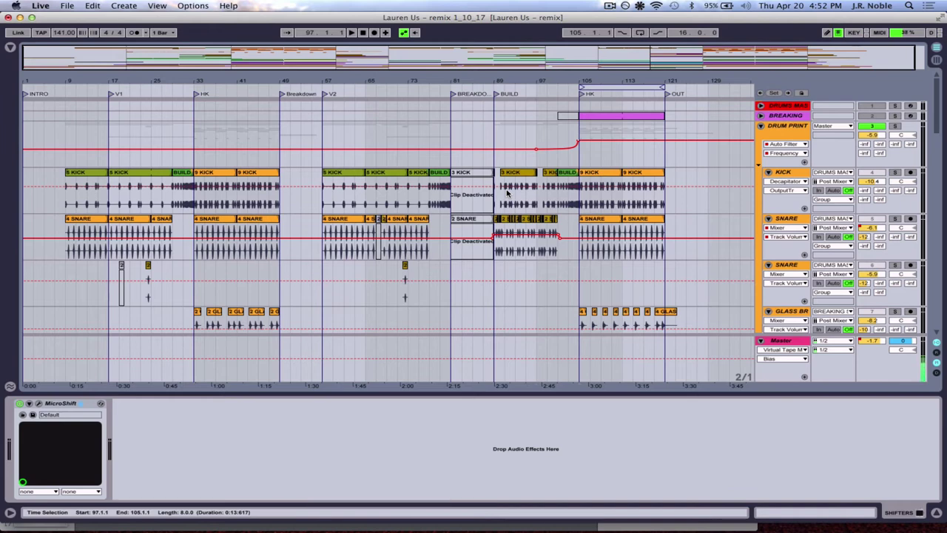
{"action": "scroll", "coordinate": [387, 213], "scroll_direction": "down", "scroll_amount": 5}
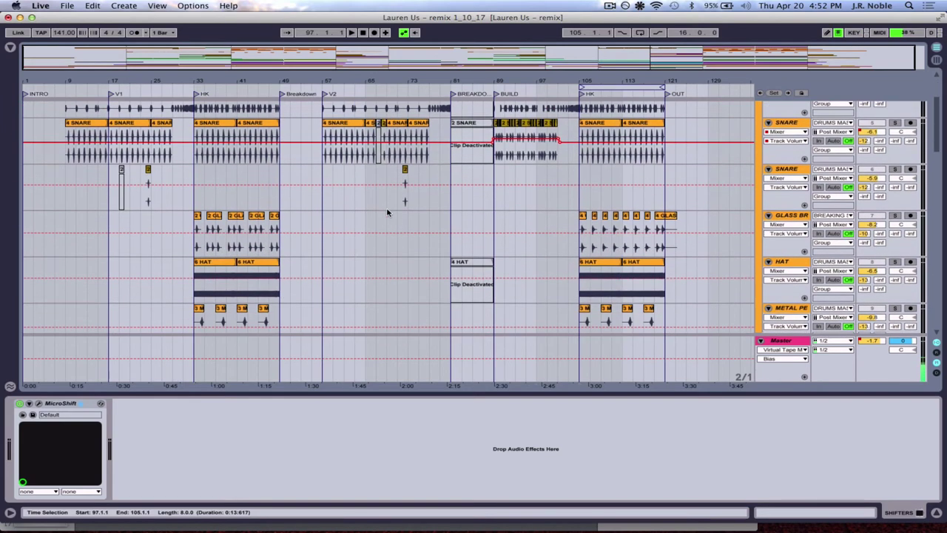
{"action": "scroll", "coordinate": [387, 213], "scroll_direction": "down", "scroll_amount": 15}
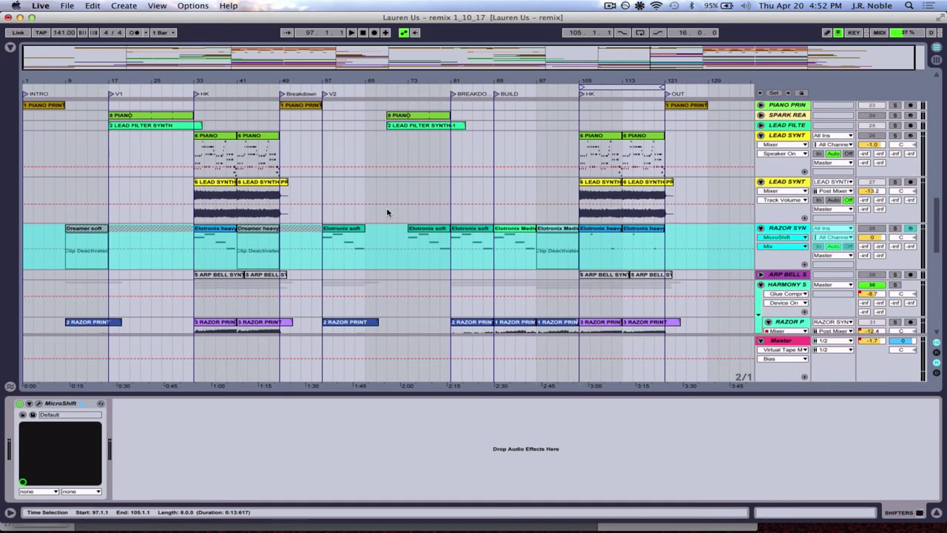
{"action": "scroll", "coordinate": [387, 213], "scroll_direction": "down", "scroll_amount": 6}
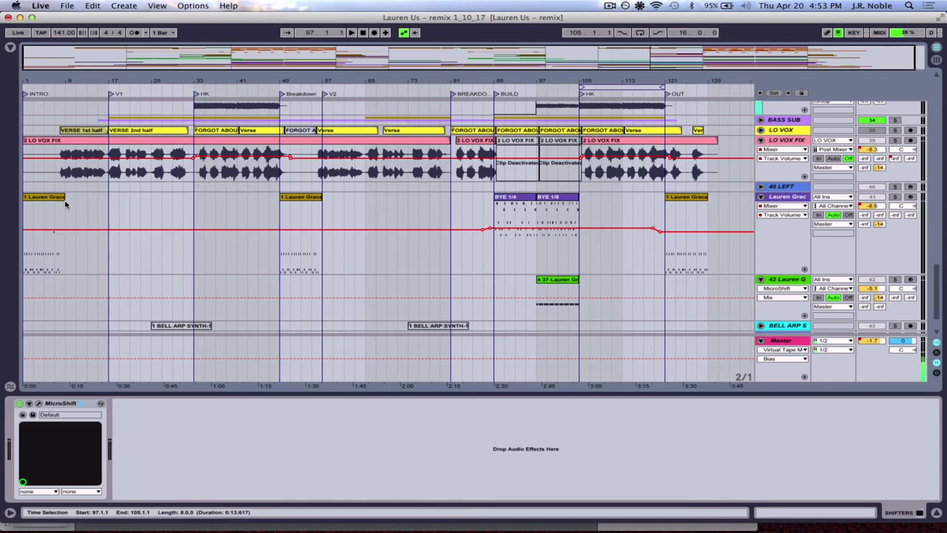
Select the chopped vocal clip in the intro and display its track's slice rack and device chain.
{"action": "left_click", "coordinate": [65, 177]}
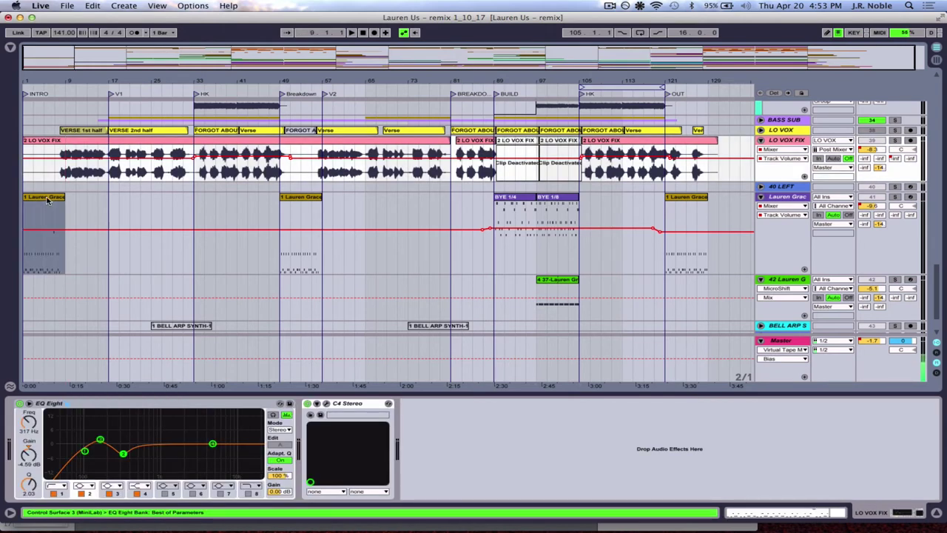
{"action": "double_click", "coordinate": [47, 198]}
{"action": "key", "text": "shift+Tab"}
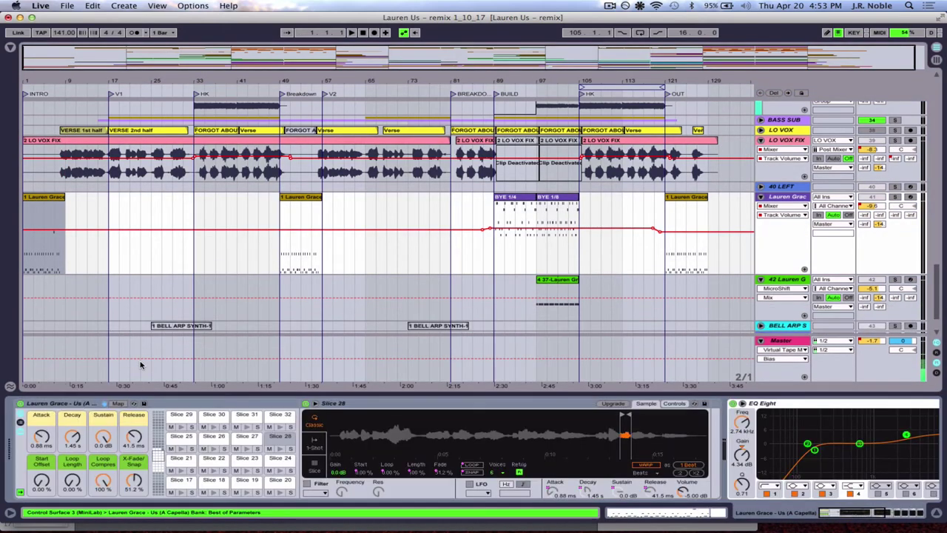
Zoom in on the first verse half of the LO VOX FIX vocal and select it from bar 8 to 16.3.3.
{"action": "left_click", "coordinate": [64, 171]}
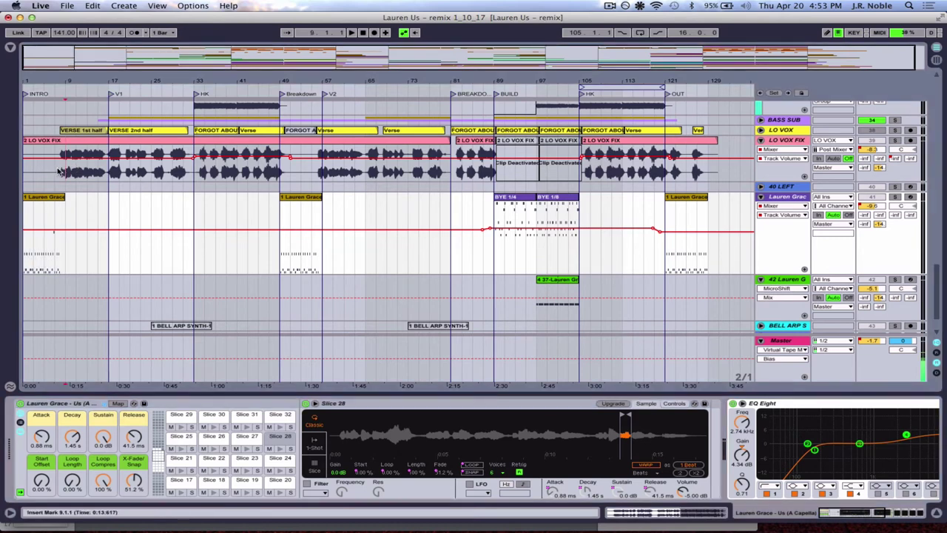
{"action": "left_click_drag", "start_coordinate": [76, 171], "coordinate": [103, 175]}
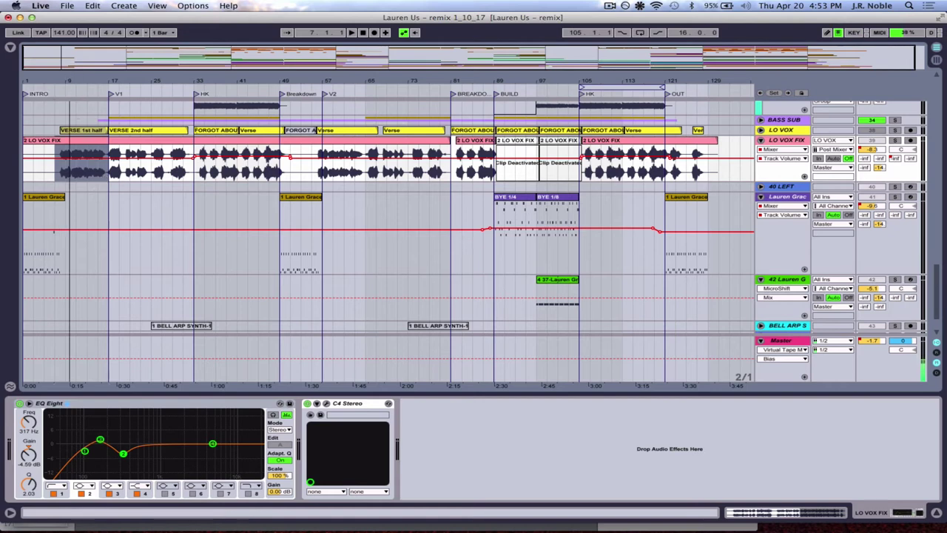
{"action": "key", "text": "z"}
{"action": "scroll", "coordinate": [102, 178], "scroll_direction": "left", "scroll_amount": 3}
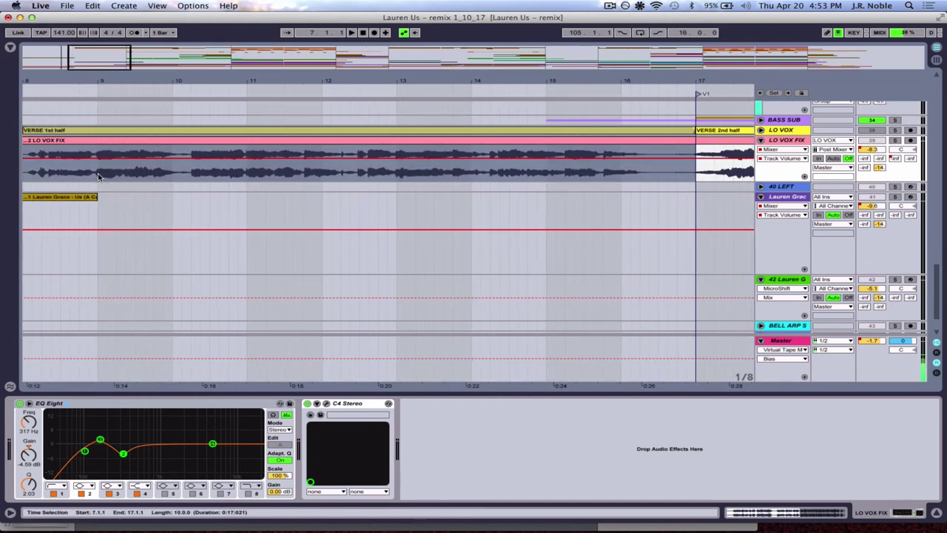
{"action": "scroll", "coordinate": [53, 174], "scroll_direction": "left", "scroll_amount": 2}
{"action": "left_click_drag", "start_coordinate": [50, 171], "coordinate": [691, 173]}
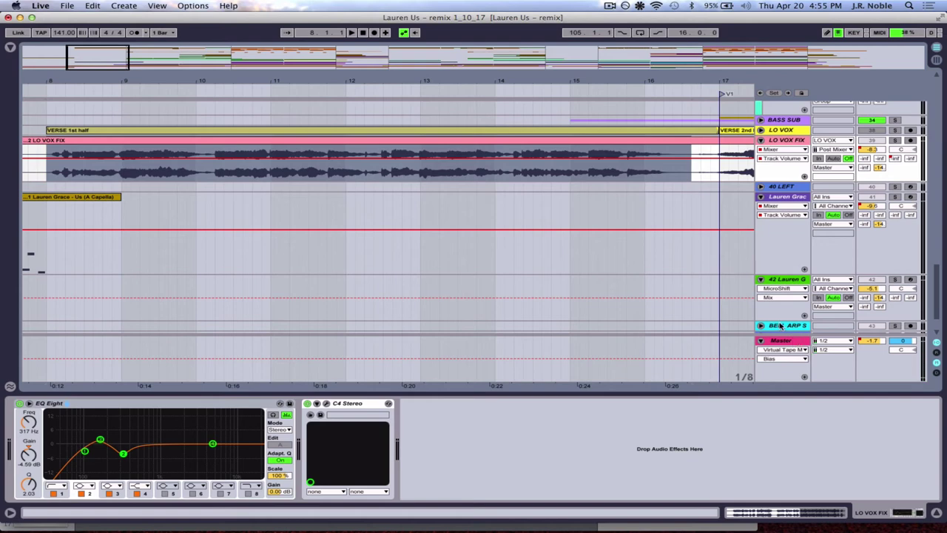
Insert a soloed, input-monitored audio track with the Gate to C4 Mono voice chain, and check the audio device preferences.
{"action": "key", "text": "super+t"}
{"action": "left_click", "coordinate": [779, 290]}
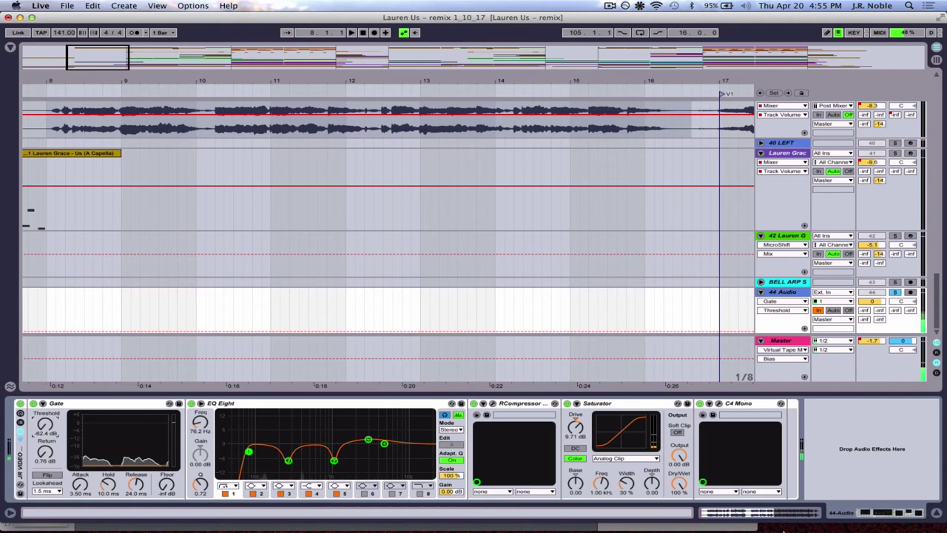
{"action": "key", "text": "super+comma"}
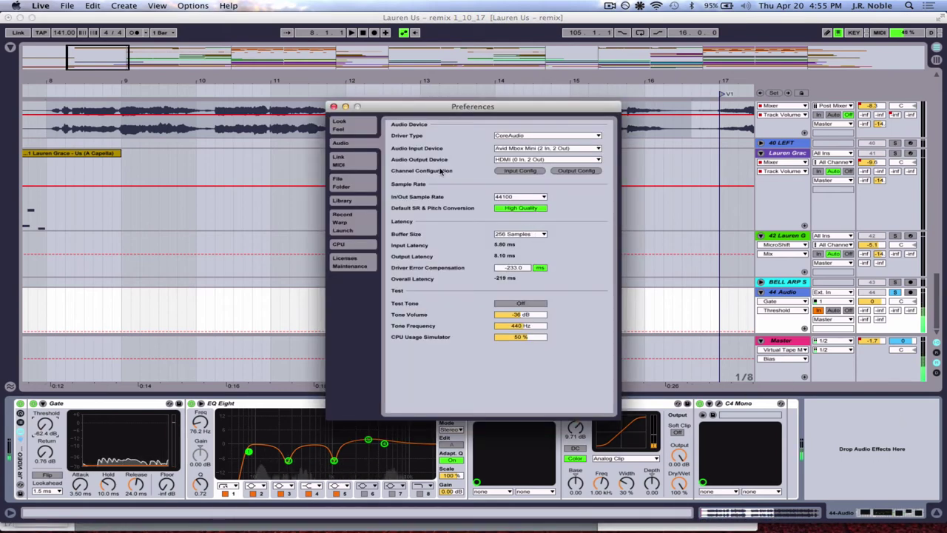
{"action": "left_click", "coordinate": [333, 107]}
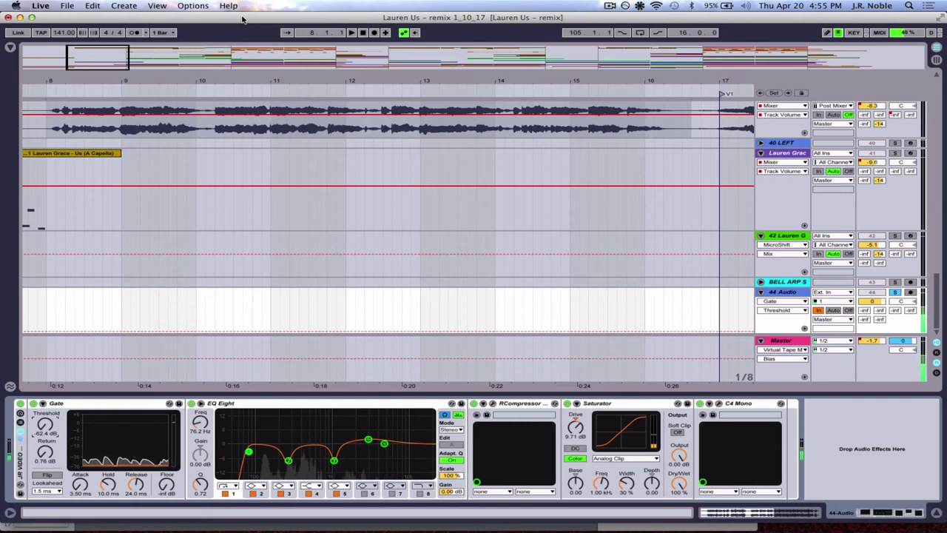
Display the vocal and chopped vocal tracks from the intro through the first hook and breakdown.
{"action": "scroll", "coordinate": [283, 120], "scroll_direction": "up", "scroll_amount": 10}
{"action": "scroll", "coordinate": [283, 120], "scroll_direction": "left", "scroll_amount": 2}
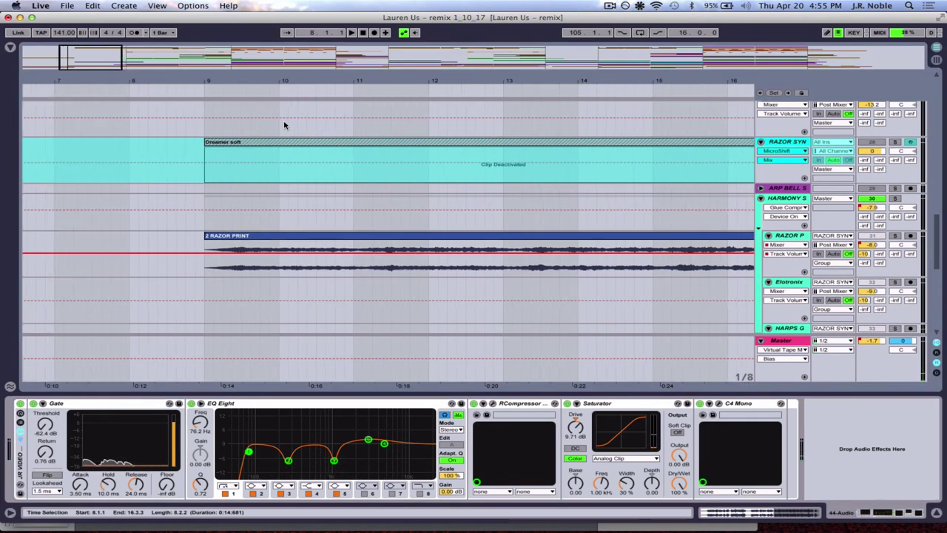
{"action": "scroll", "coordinate": [283, 120], "scroll_direction": "left", "scroll_amount": 10}
{"action": "scroll", "coordinate": [284, 120], "scroll_direction": "down", "scroll_amount": 5}
{"action": "left_click_drag", "start_coordinate": [217, 76], "coordinate": [218, 62]}
{"action": "left_click_drag", "start_coordinate": [162, 79], "coordinate": [57, 79]}
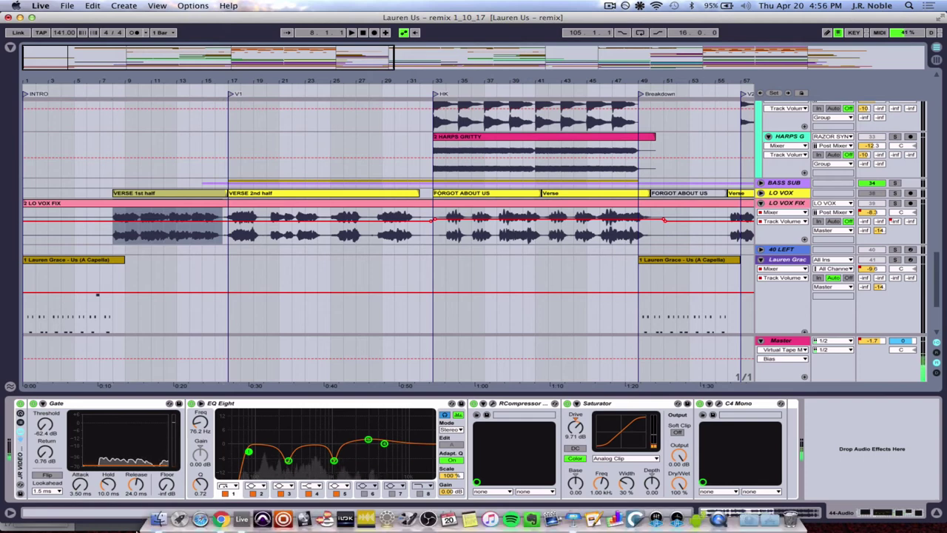
Switch to Chrome and open soundcloud.com in a new tab.
{"action": "left_click", "coordinate": [220, 518]}
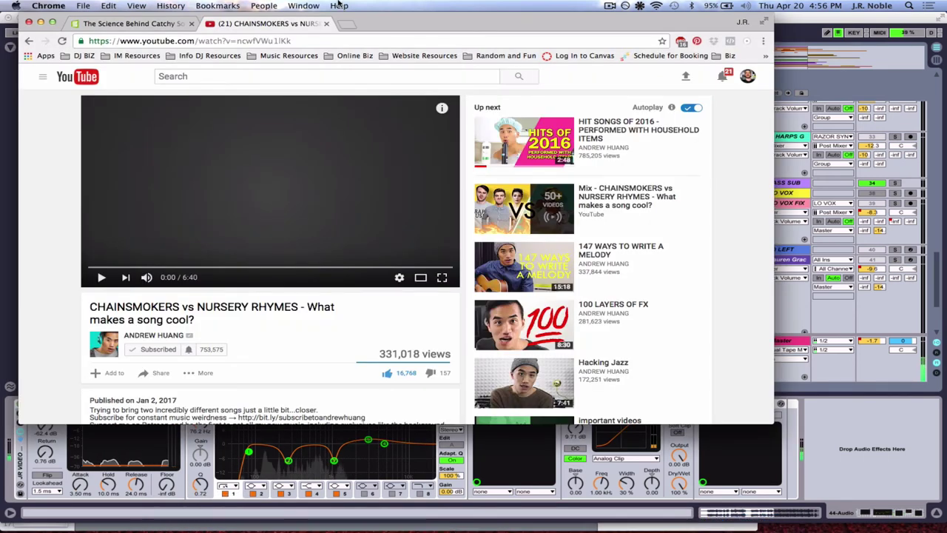
{"action": "left_click", "coordinate": [345, 25]}
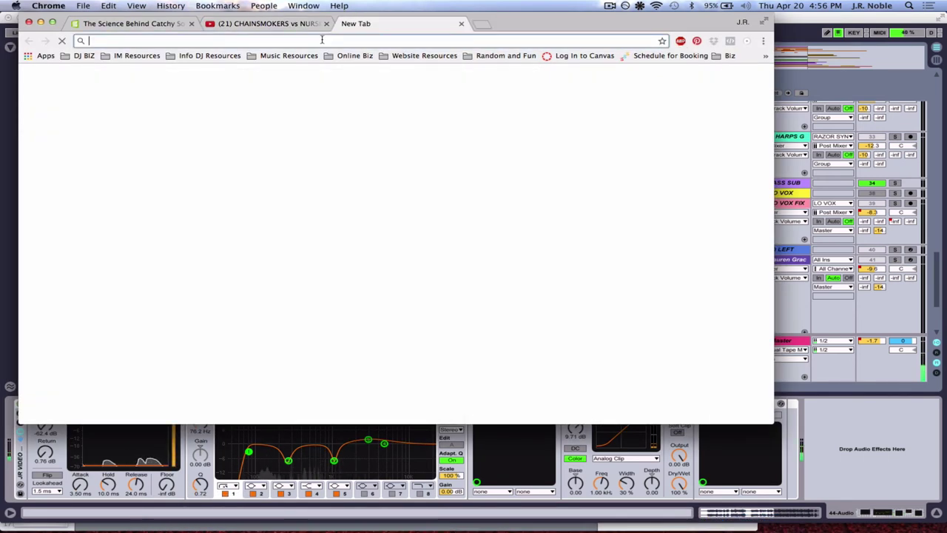
{"action": "type", "text": "soundcloud.com"}
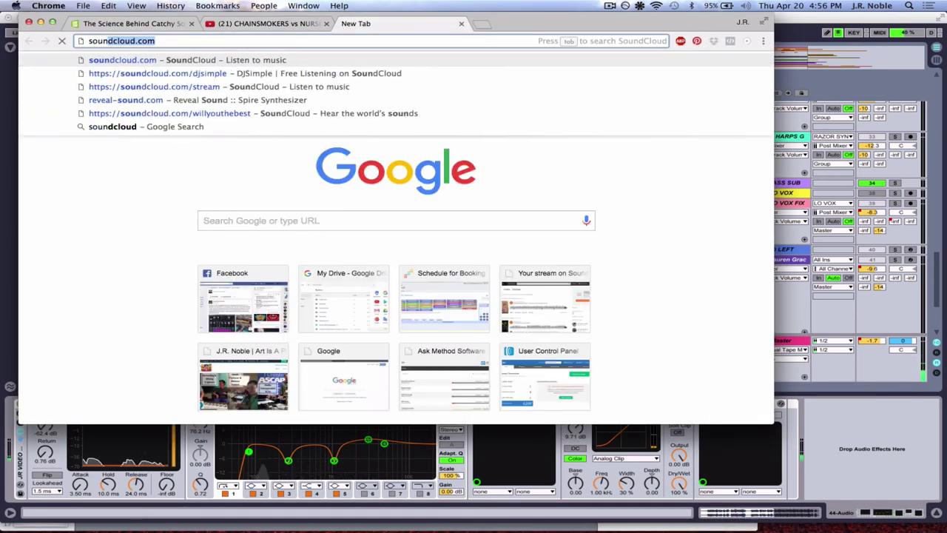
{"action": "key", "text": "Return"}
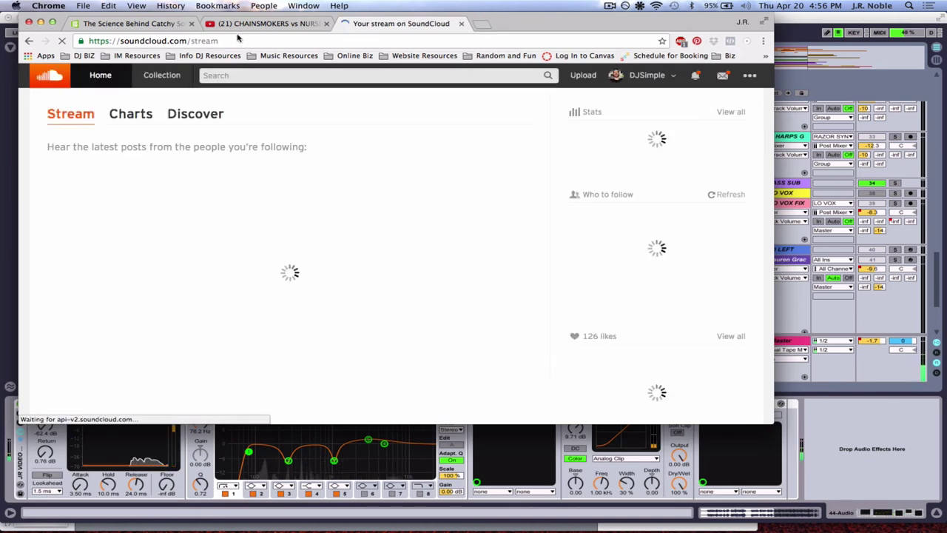
Open the account's own SoundCloud profile and find the reposted track "US (DJ Simple Rework)".
{"action": "left_click", "coordinate": [648, 77]}
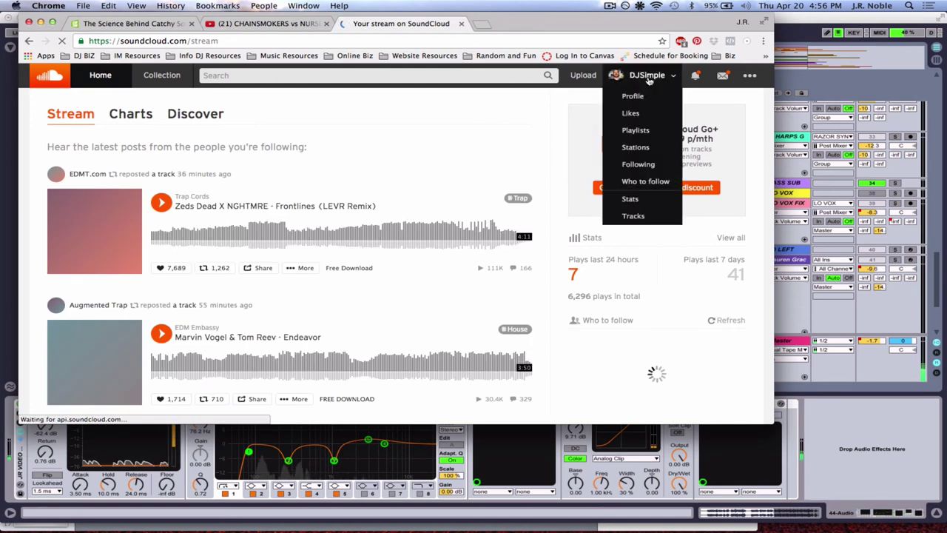
{"action": "left_click", "coordinate": [641, 99]}
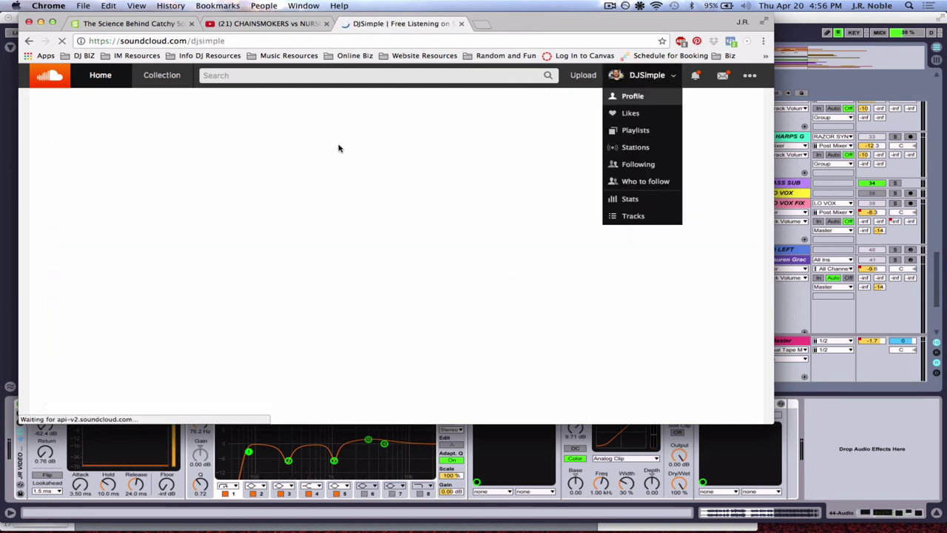
{"action": "scroll", "coordinate": [282, 336], "scroll_direction": "down", "scroll_amount": 3}
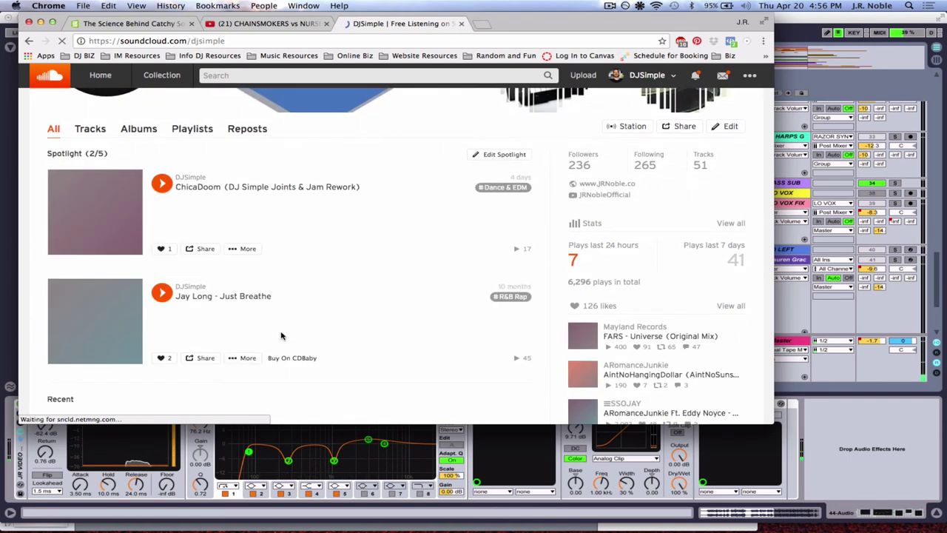
{"action": "scroll", "coordinate": [281, 336], "scroll_direction": "down", "scroll_amount": 2}
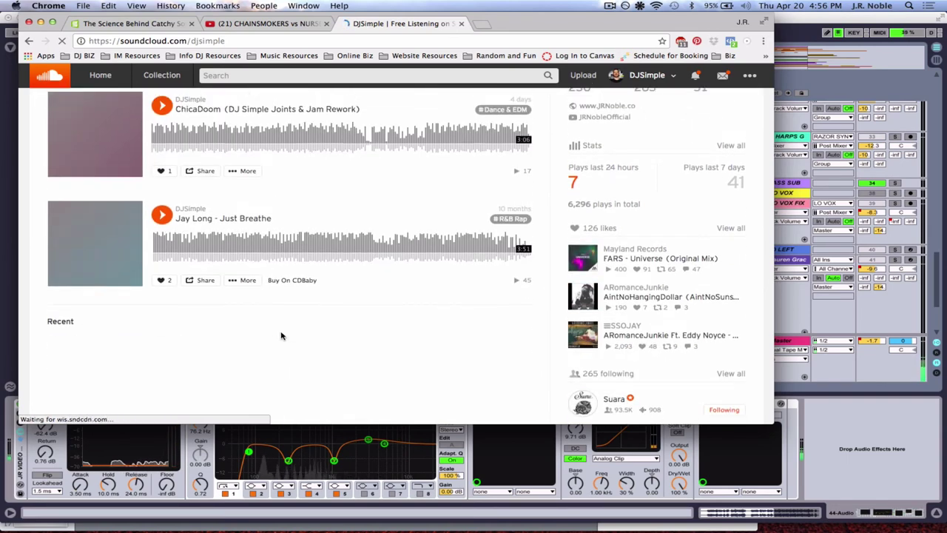
{"action": "scroll", "coordinate": [281, 335], "scroll_direction": "down", "scroll_amount": 3}
{"action": "scroll", "coordinate": [281, 336], "scroll_direction": "down", "scroll_amount": 3}
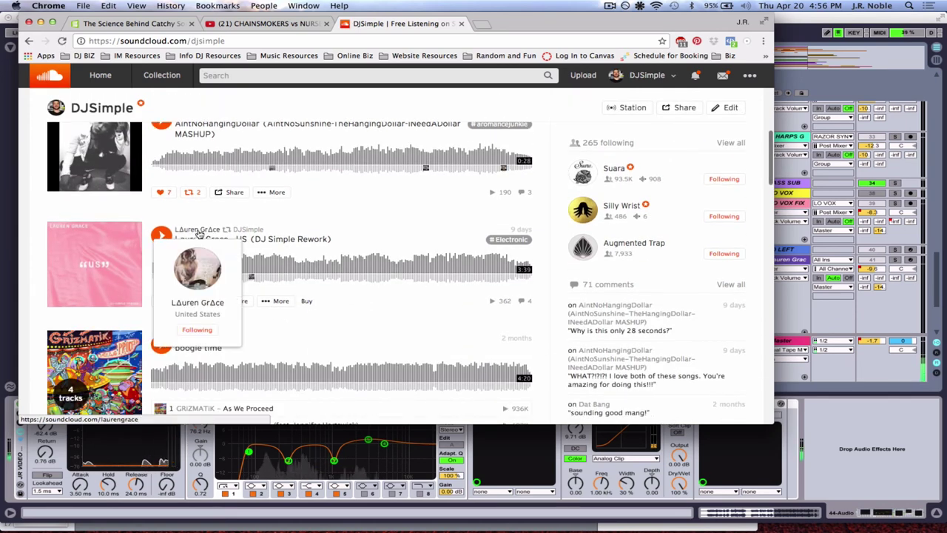
Open the original artist's SoundCloud profile and display the US rework and the US (Rough Draft) in the Spotlight section.
{"action": "left_click", "coordinate": [198, 234]}
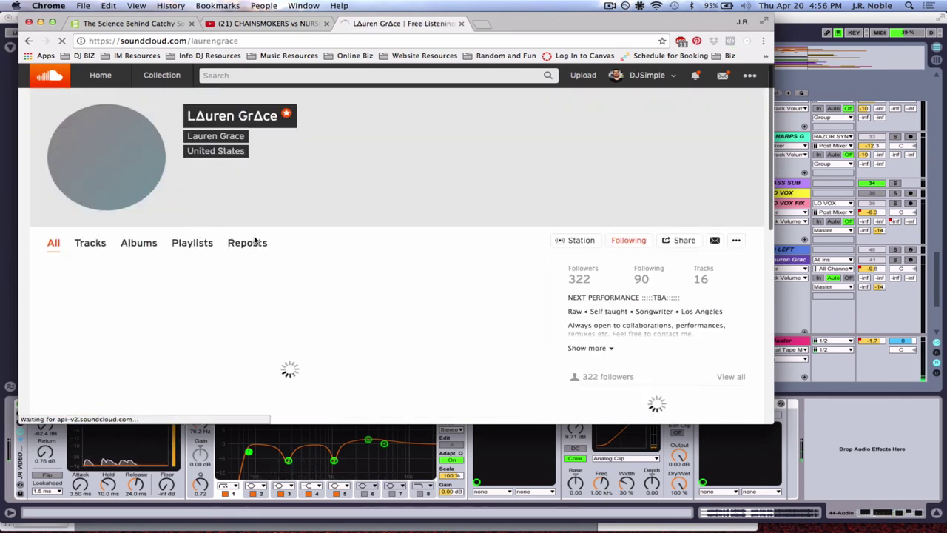
{"action": "scroll", "coordinate": [255, 241], "scroll_direction": "down", "scroll_amount": 2}
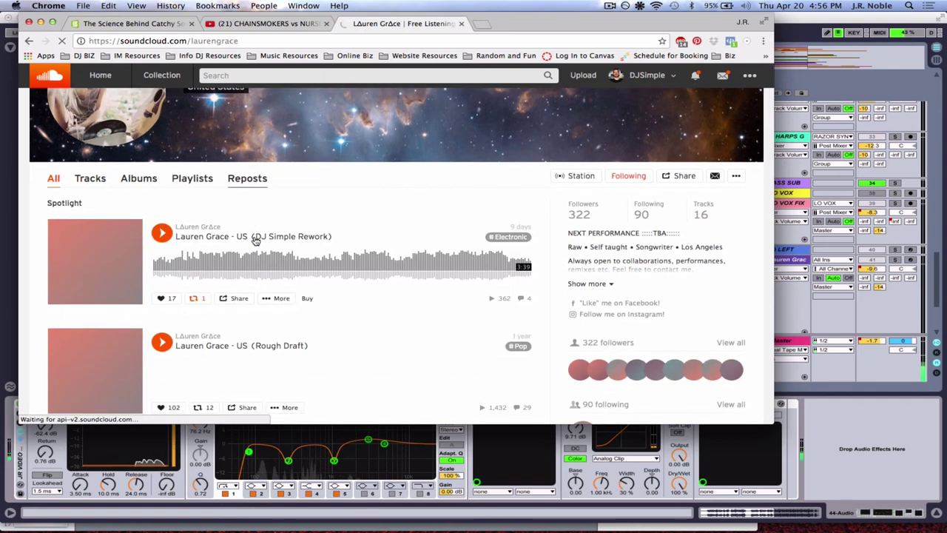
{"action": "scroll", "coordinate": [255, 240], "scroll_direction": "down", "scroll_amount": 1}
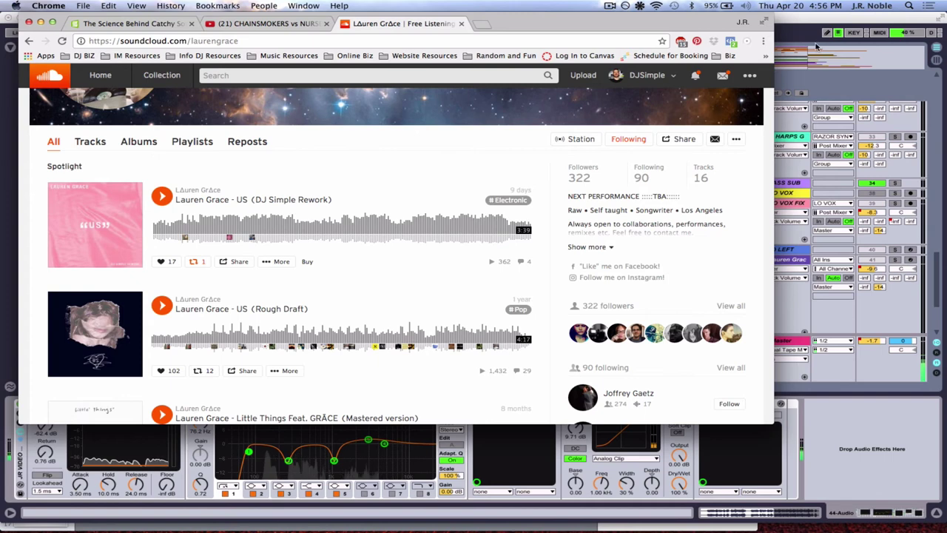
Switch to Ableton Live and select the Master track to show its effect devices.
{"action": "left_click", "coordinate": [796, 27]}
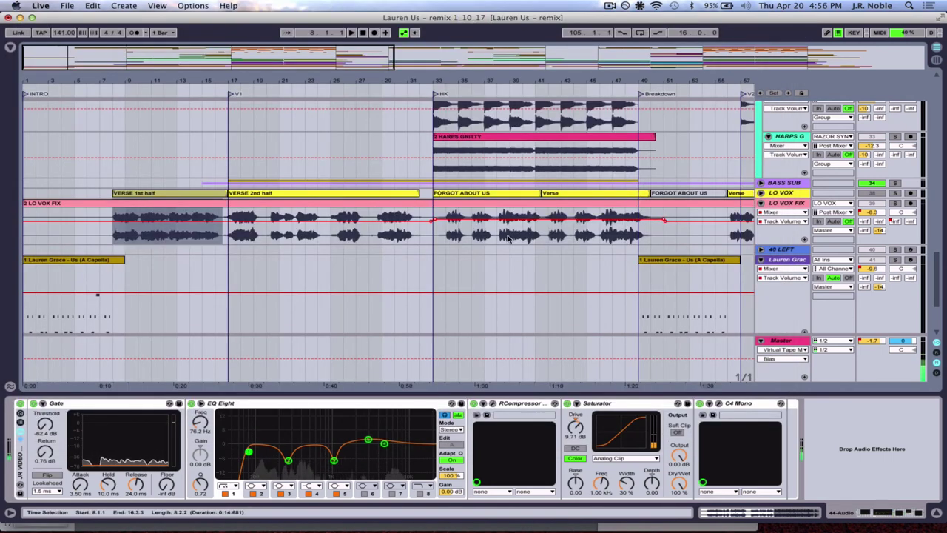
{"action": "left_click", "coordinate": [785, 342]}
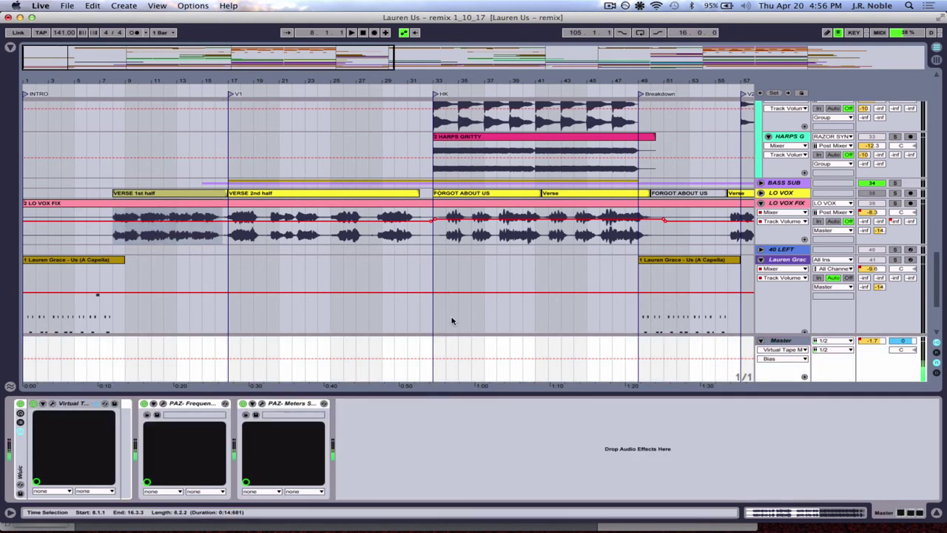
Switch to Chrome and look through the artist's full SoundCloud track list, ending back at the Spotlight tracks.
{"action": "key", "text": "super+Tab"}
{"action": "scroll", "coordinate": [227, 304], "scroll_direction": "down", "scroll_amount": 5}
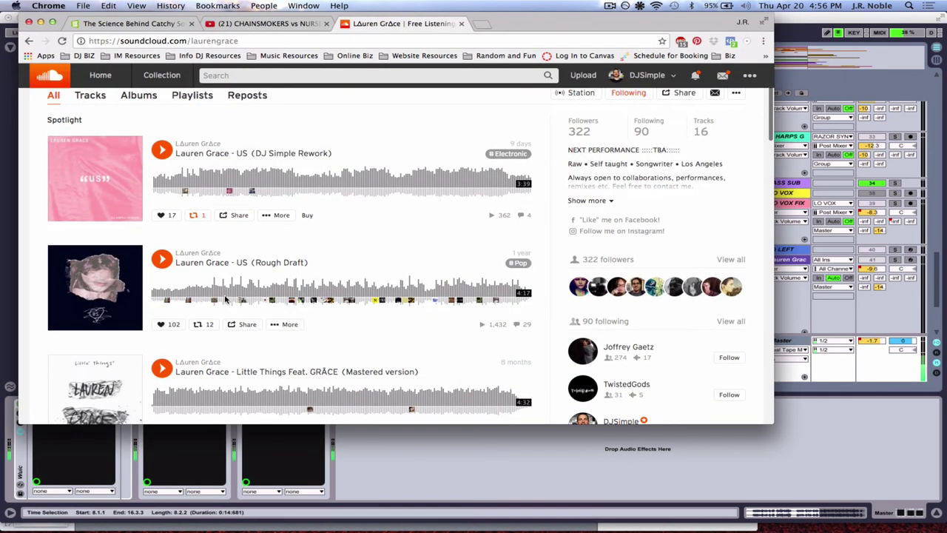
{"action": "scroll", "coordinate": [227, 300], "scroll_direction": "down", "scroll_amount": 5}
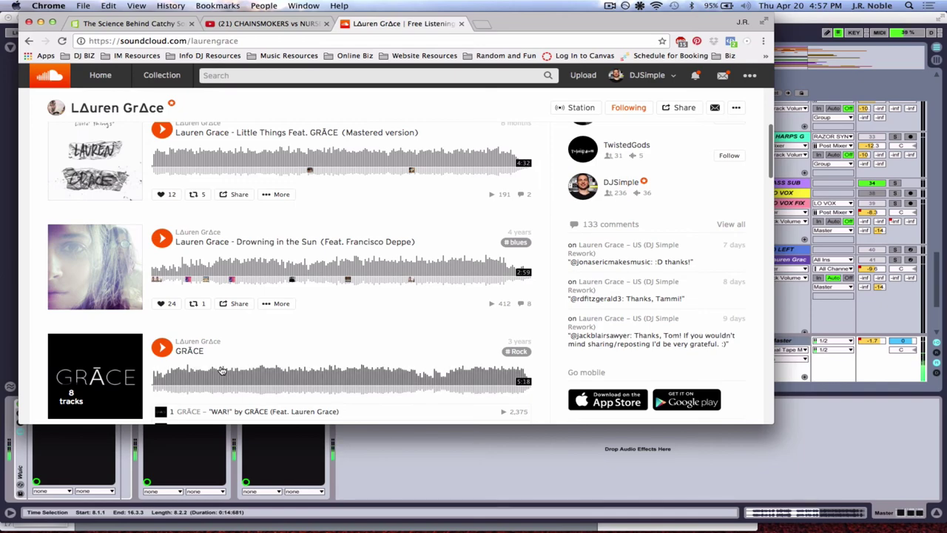
{"action": "scroll", "coordinate": [220, 369], "scroll_direction": "down", "scroll_amount": 3}
{"action": "scroll", "coordinate": [221, 370], "scroll_direction": "down", "scroll_amount": 12}
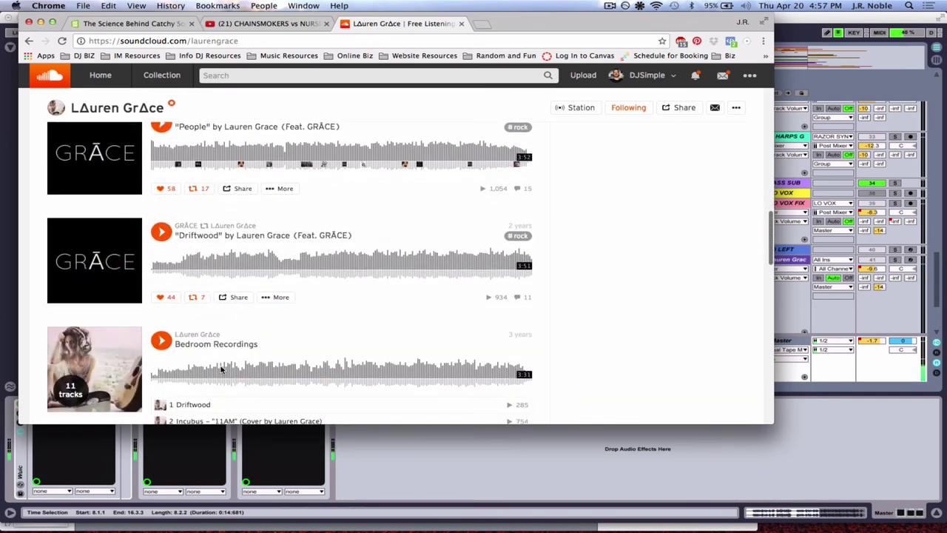
{"action": "scroll", "coordinate": [229, 300], "scroll_direction": "down", "scroll_amount": 10}
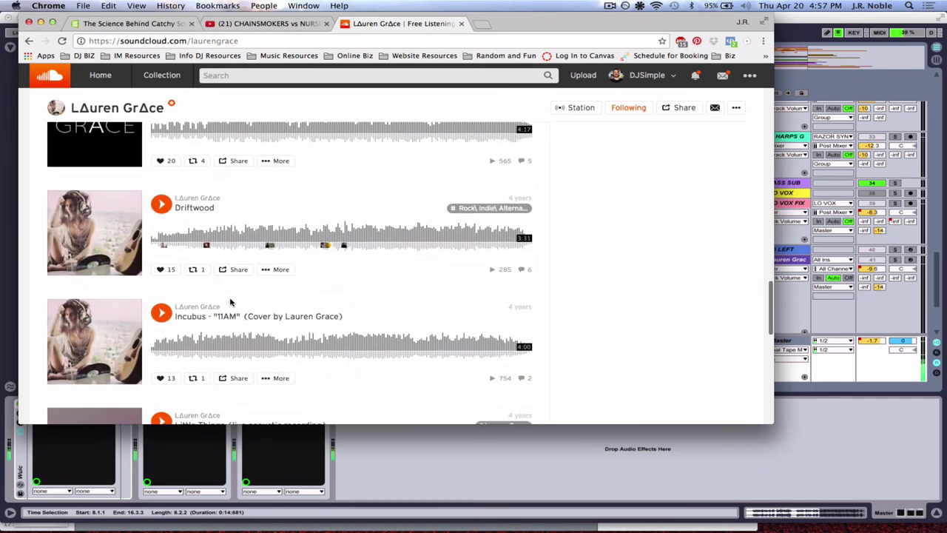
{"action": "scroll", "coordinate": [232, 302], "scroll_direction": "down", "scroll_amount": 1}
{"action": "scroll", "coordinate": [230, 302], "scroll_direction": "down", "scroll_amount": 10}
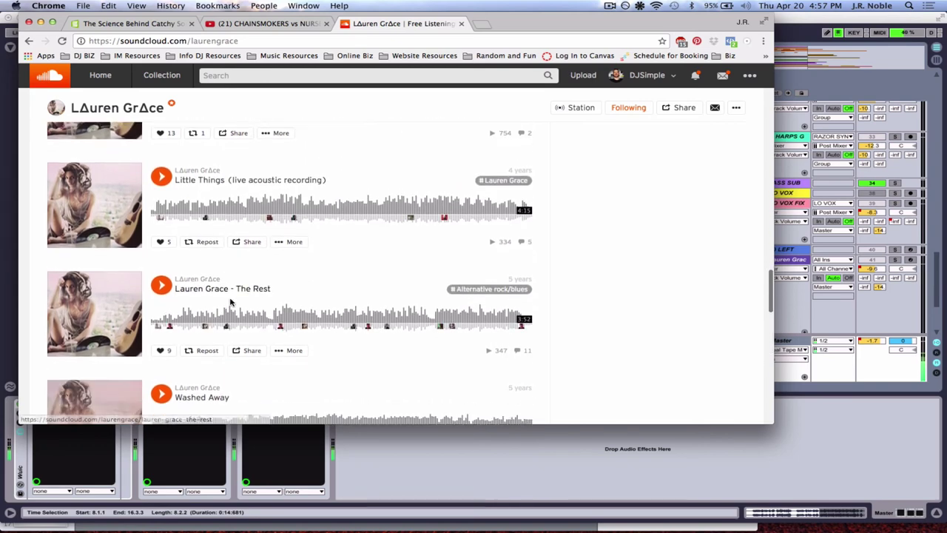
{"action": "scroll", "coordinate": [230, 302], "scroll_direction": "down", "scroll_amount": 6}
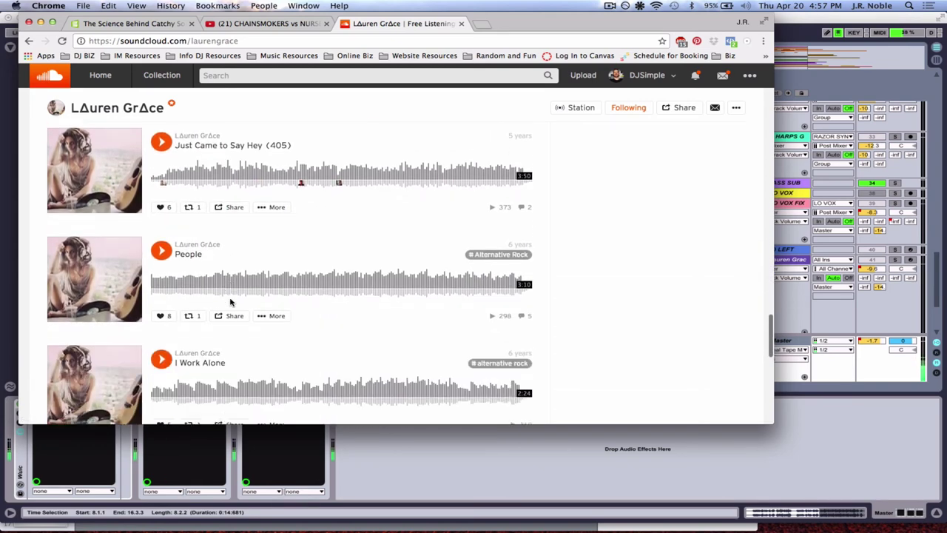
{"action": "scroll", "coordinate": [230, 302], "scroll_direction": "down", "scroll_amount": 10}
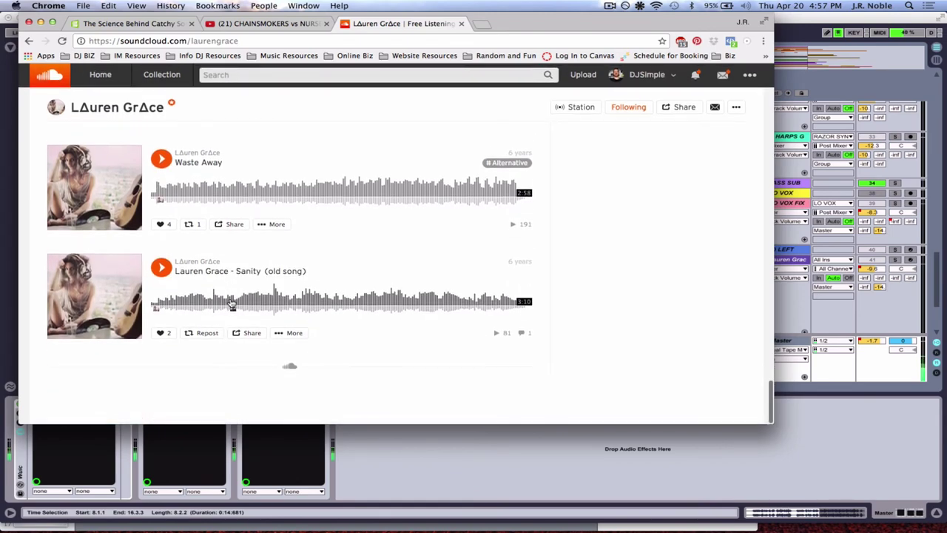
{"action": "scroll", "coordinate": [231, 303], "scroll_direction": "up", "scroll_amount": 1}
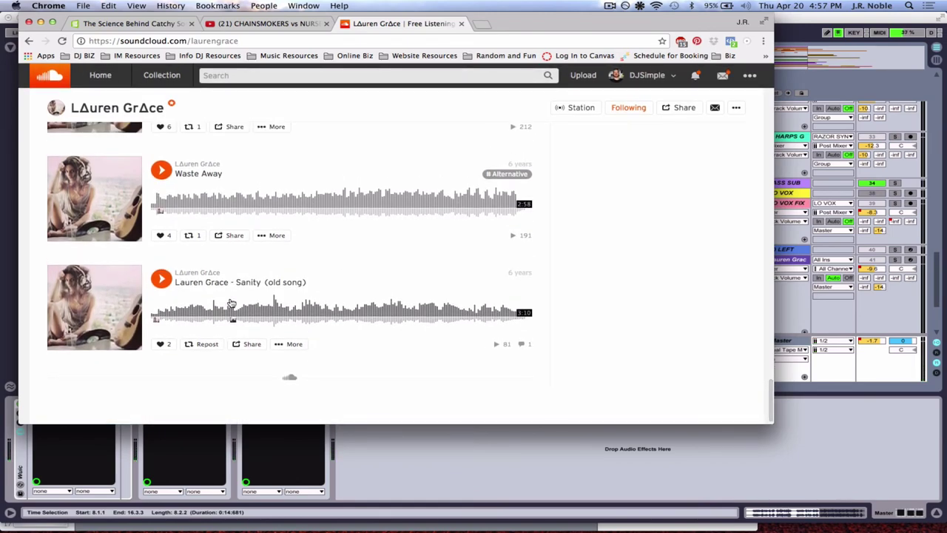
{"action": "scroll", "coordinate": [231, 303], "scroll_direction": "up", "scroll_amount": 20}
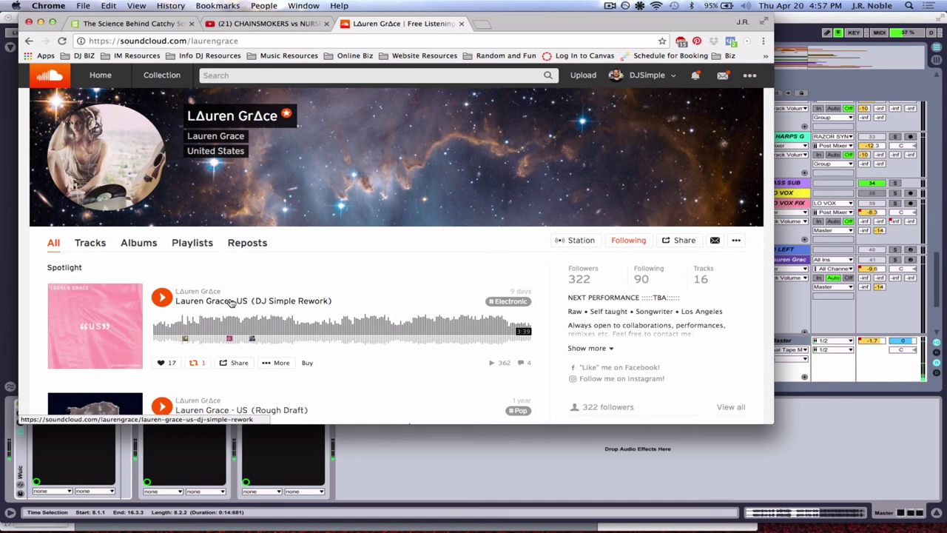
Return briefly to Ableton Live and switch to Keynote to display the Resources slide.
{"action": "left_click", "coordinate": [792, 25]}
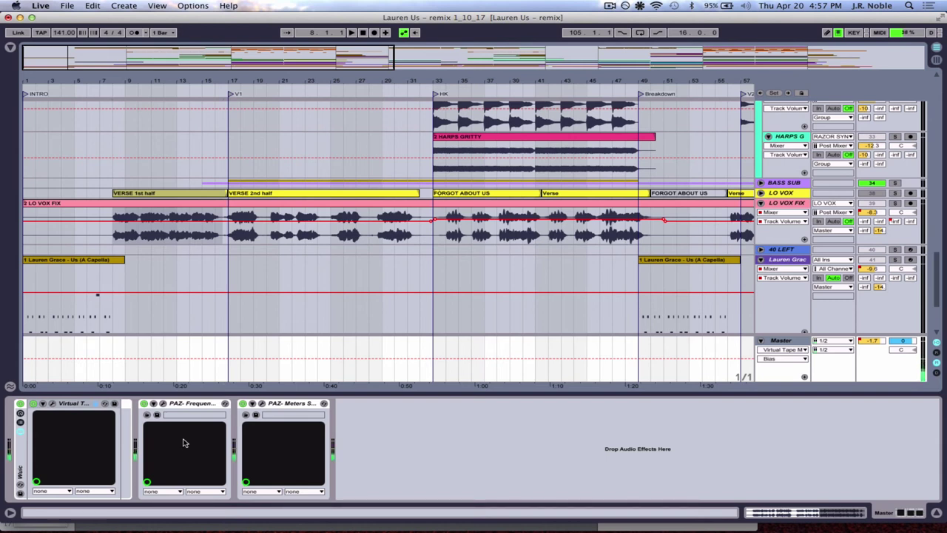
{"action": "key", "text": "super+Tab"}
{"action": "key", "text": "super+Tab"}
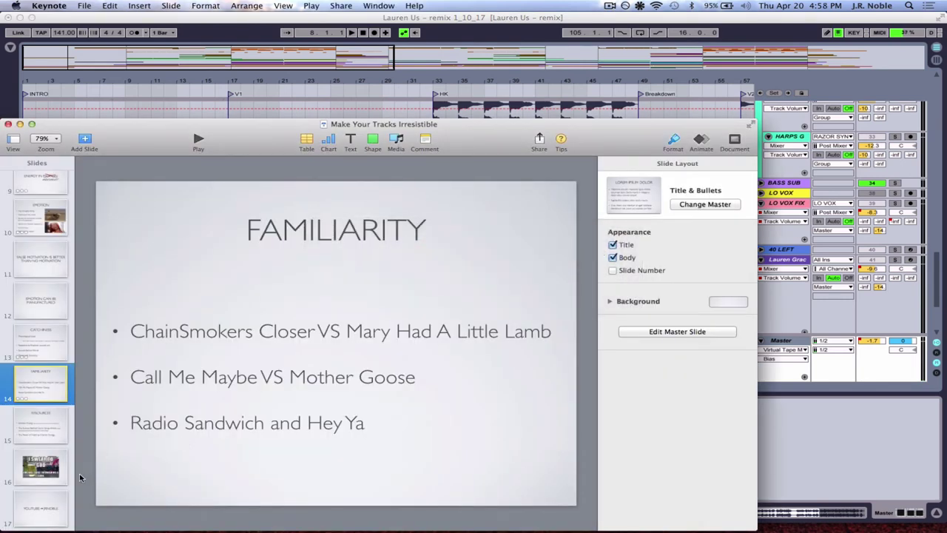
{"action": "key", "text": "Up"}
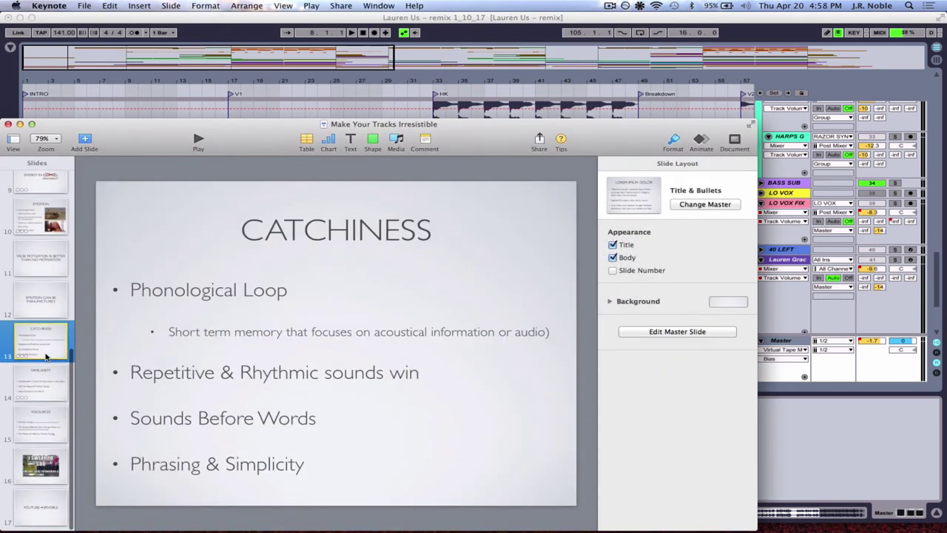
{"action": "left_click", "coordinate": [44, 421]}
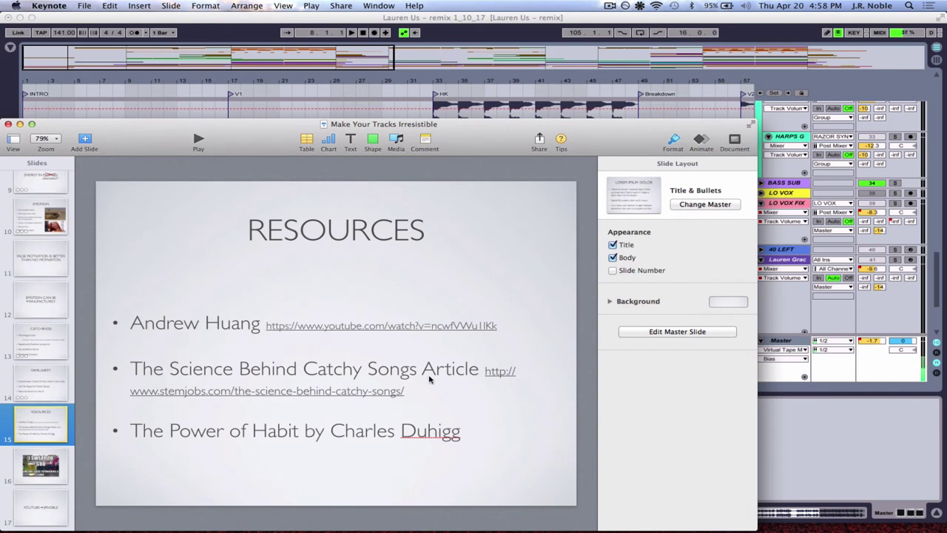
Switch to Chrome and review the article on the science behind catchy songs, including its phonological loop and "Call Me Maybe" passages.
{"action": "key", "text": "super+Tab"}
{"action": "key", "text": "super+Tab"}
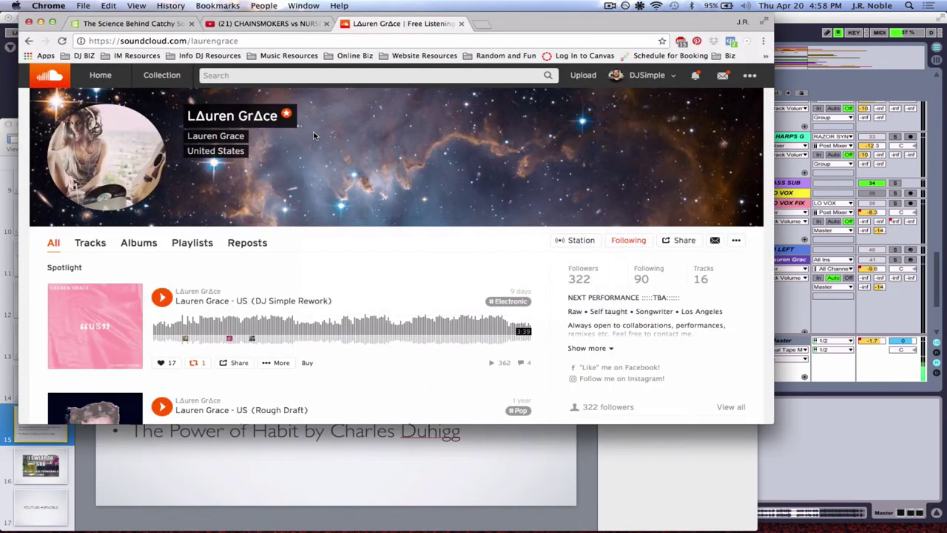
{"action": "left_click", "coordinate": [135, 23]}
{"action": "scroll", "coordinate": [323, 285], "scroll_direction": "down", "scroll_amount": 5}
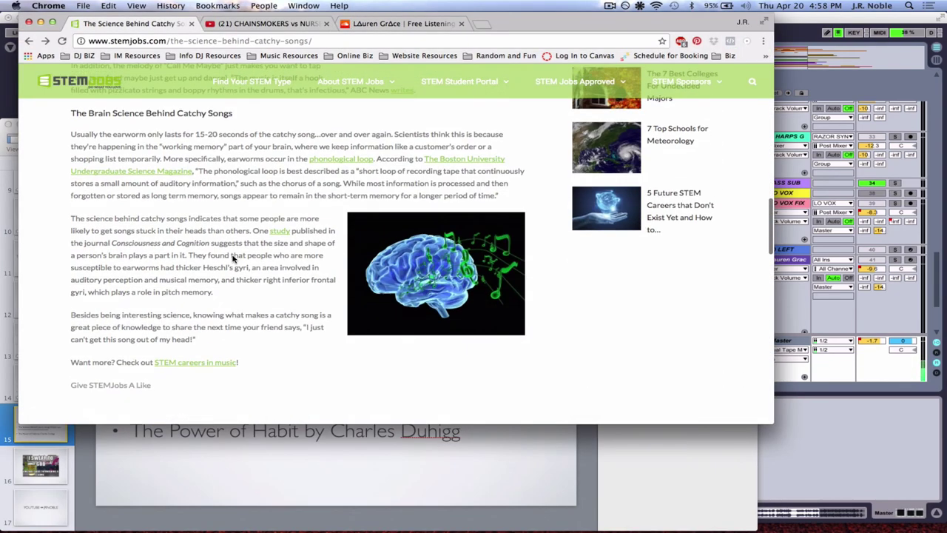
{"action": "scroll", "coordinate": [262, 248], "scroll_direction": "down", "scroll_amount": 3}
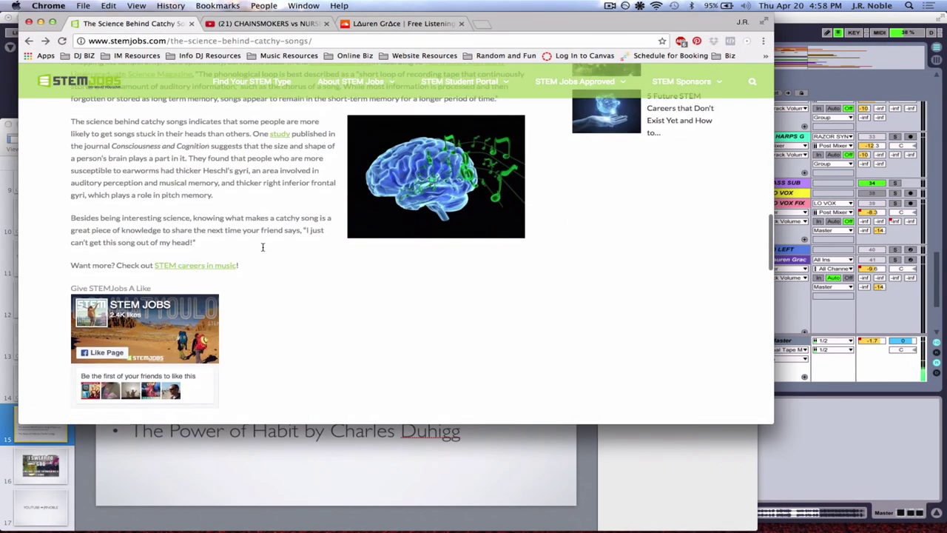
{"action": "scroll", "coordinate": [264, 249], "scroll_direction": "up", "scroll_amount": 6}
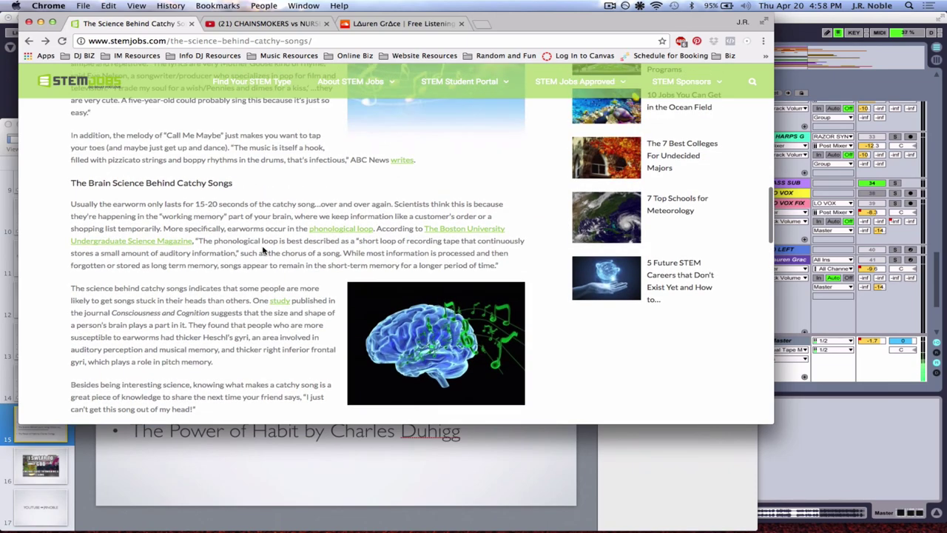
{"action": "scroll", "coordinate": [263, 251], "scroll_direction": "up", "scroll_amount": 3}
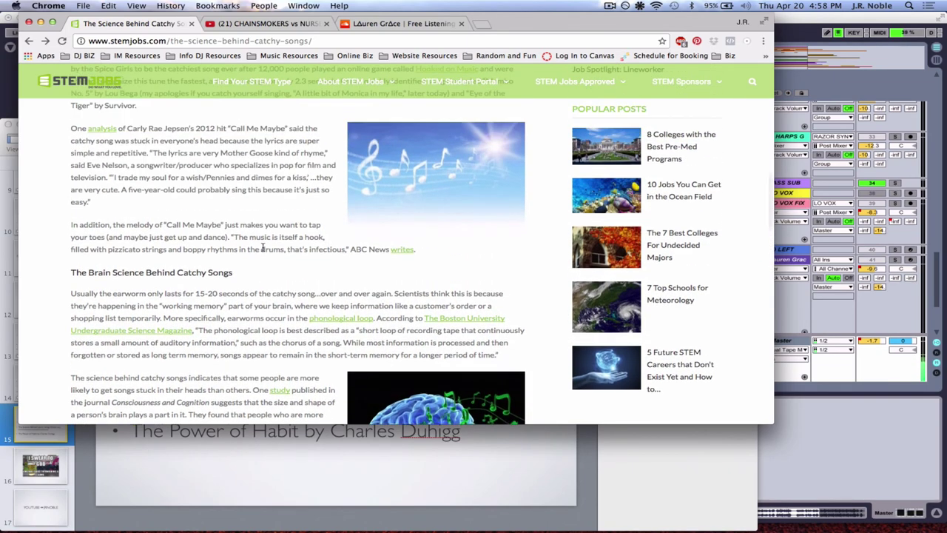
{"action": "scroll", "coordinate": [259, 222], "scroll_direction": "up", "scroll_amount": 9}
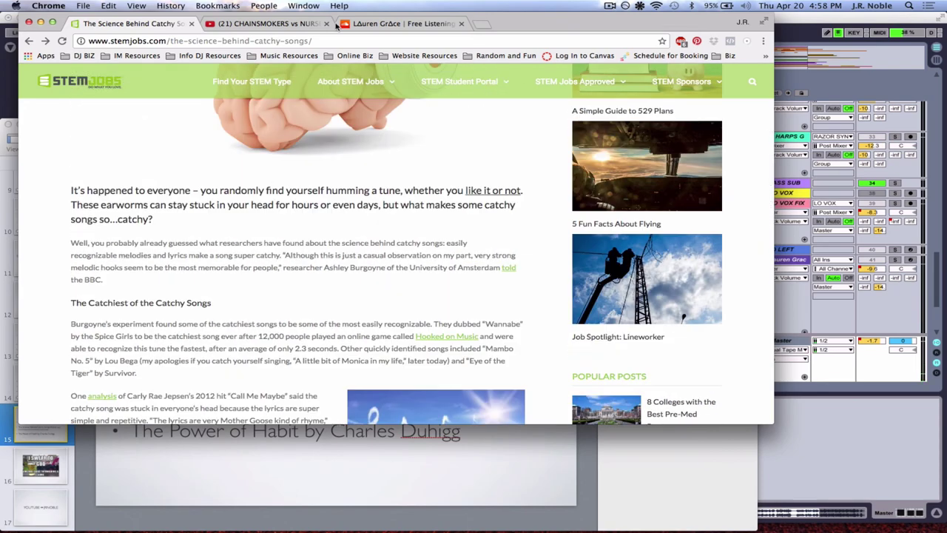
Show the "CHAINSMOKERS vs NURSERY RHYMES" YouTube video page and return to the Resources slide in Keynote.
{"action": "left_click", "coordinate": [287, 24]}
{"action": "key", "text": "super+Tab"}
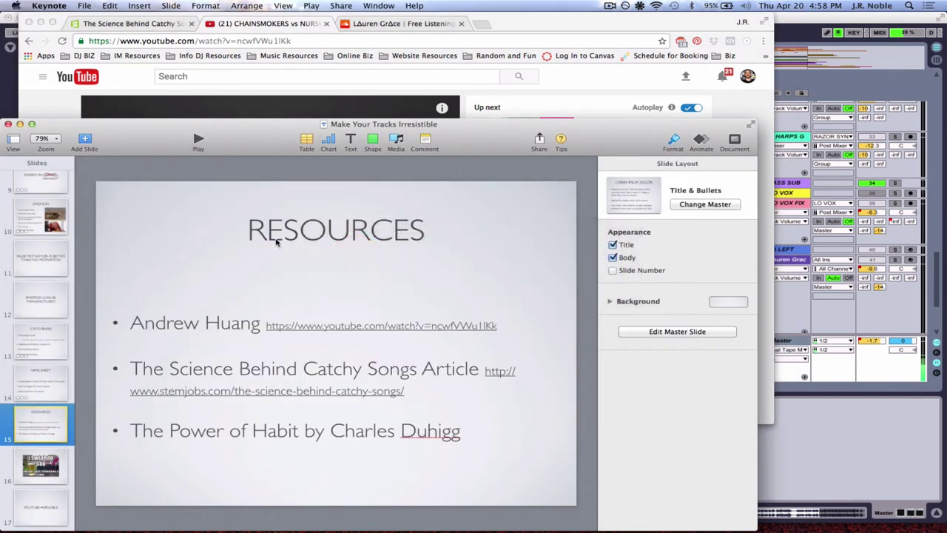
{"action": "left_click", "coordinate": [514, 25]}
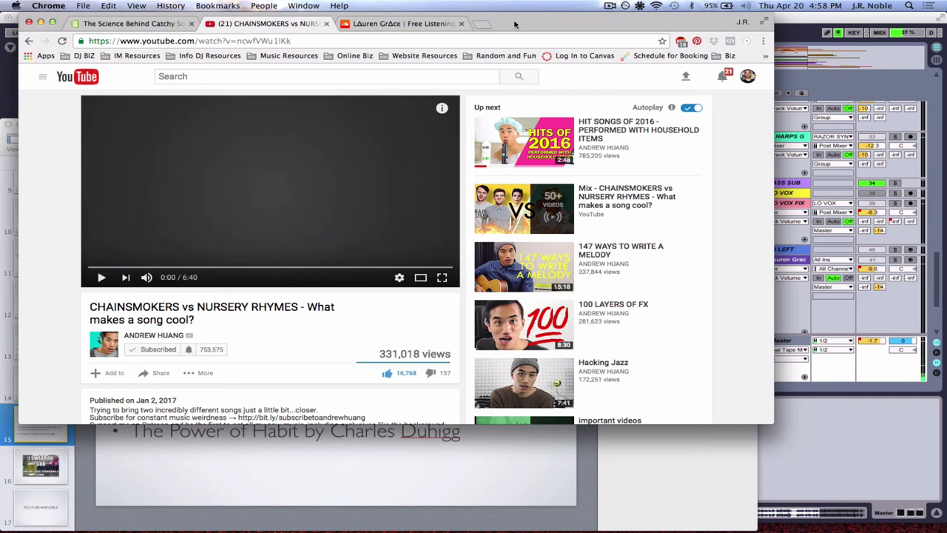
{"action": "key", "text": "super+Tab"}
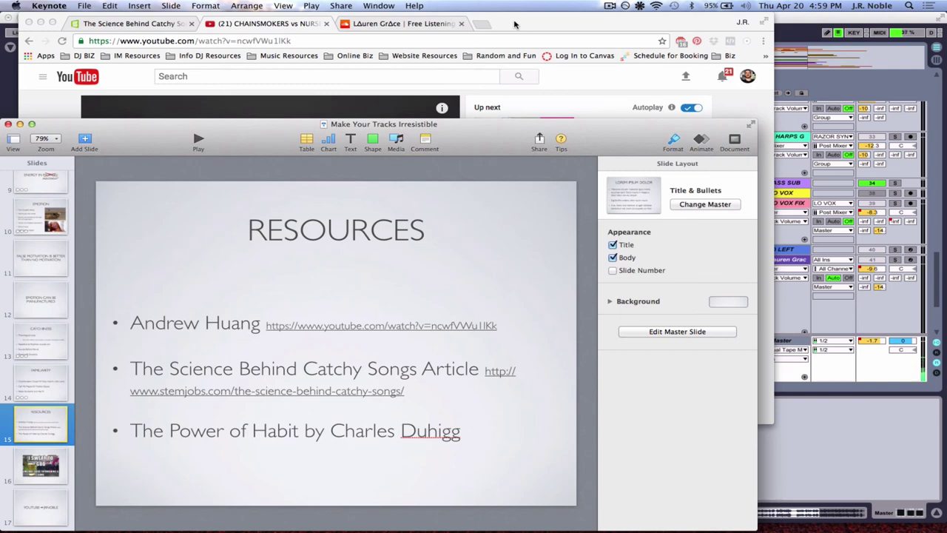
Switch to Ableton Live and display the drum tracks across the whole arrangement from intro to outro.
{"action": "key", "text": "super+Tab"}
{"action": "key", "text": "super+Tab"}
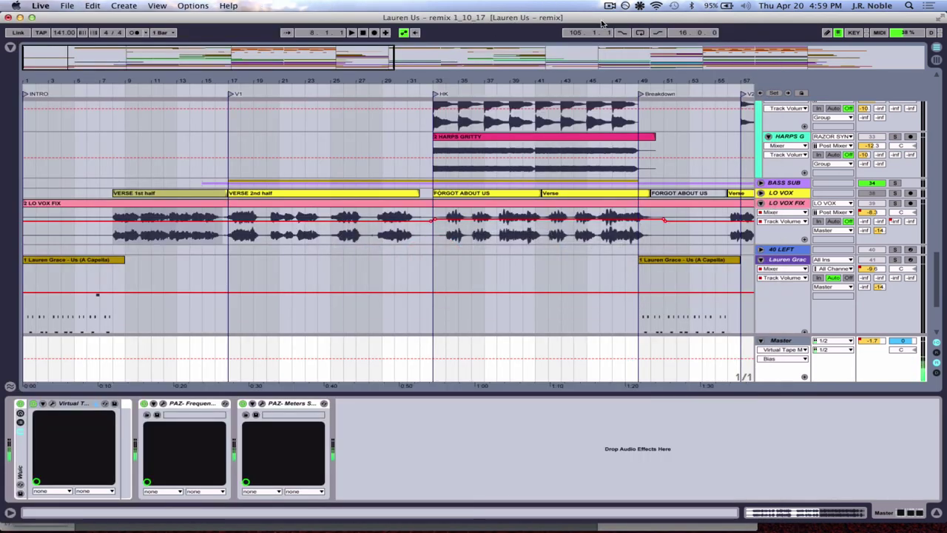
{"action": "scroll", "coordinate": [399, 175], "scroll_direction": "down", "scroll_amount": 10}
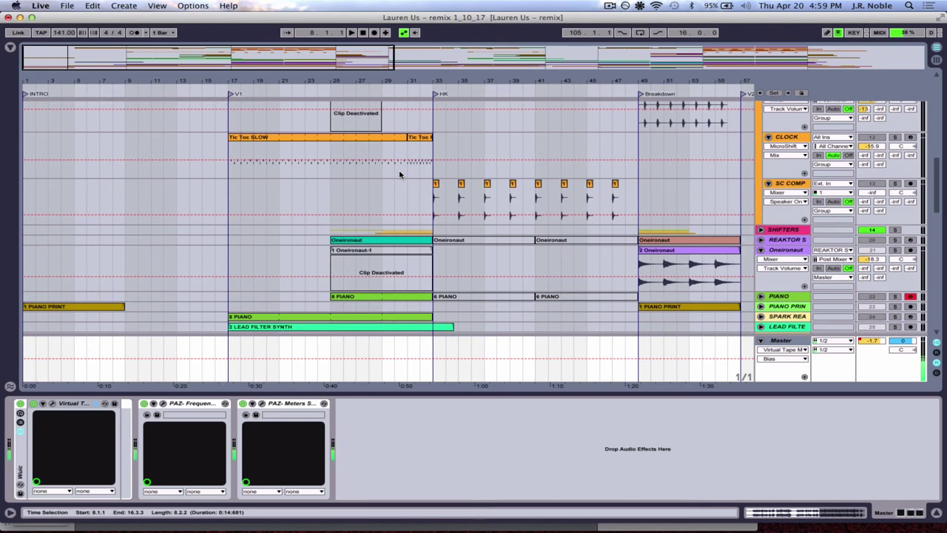
{"action": "left_click_drag", "start_coordinate": [297, 80], "coordinate": [140, 81]}
{"action": "scroll", "coordinate": [264, 164], "scroll_direction": "up", "scroll_amount": 10}
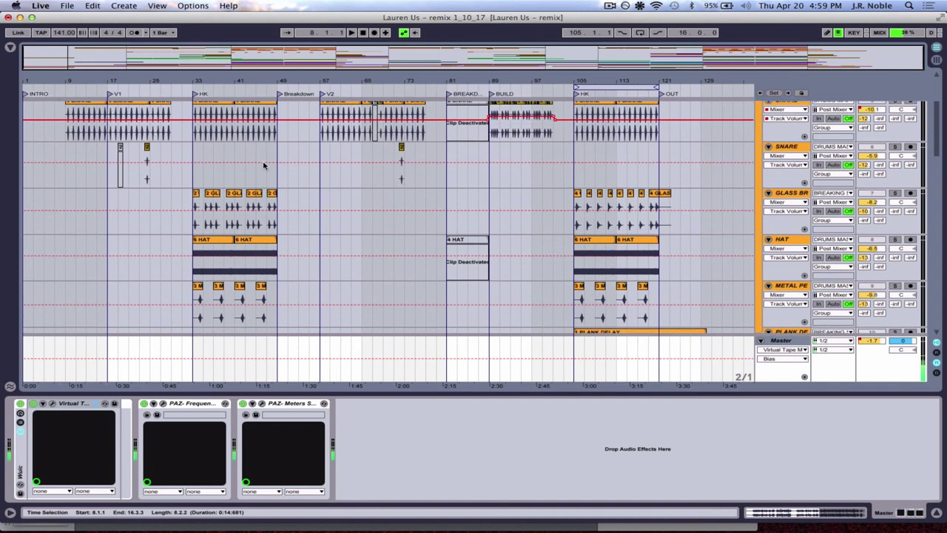
Deactivate both HAT clips in the first HK section, at bars 33 and 41.
{"action": "scroll", "coordinate": [264, 164], "scroll_direction": "up", "scroll_amount": 3}
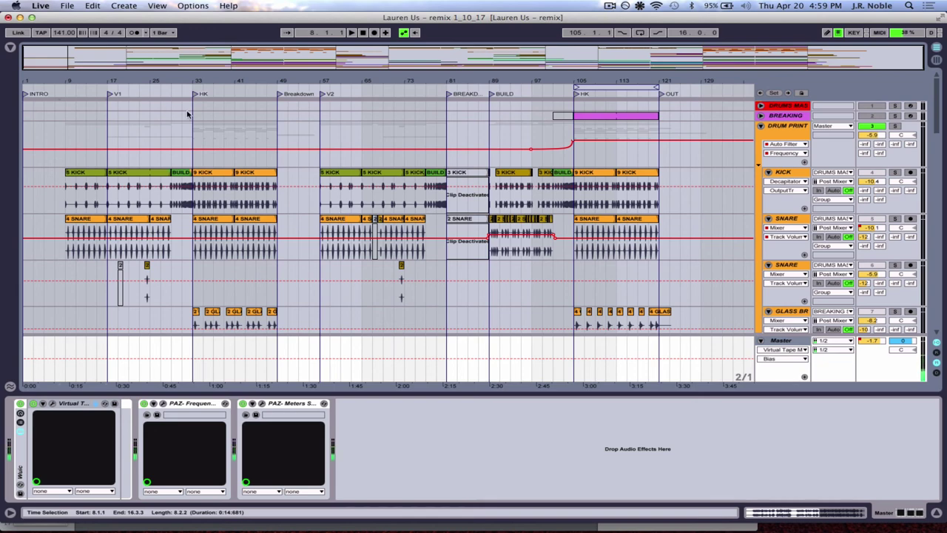
{"action": "left_click_drag", "start_coordinate": [196, 80], "coordinate": [192, 129]}
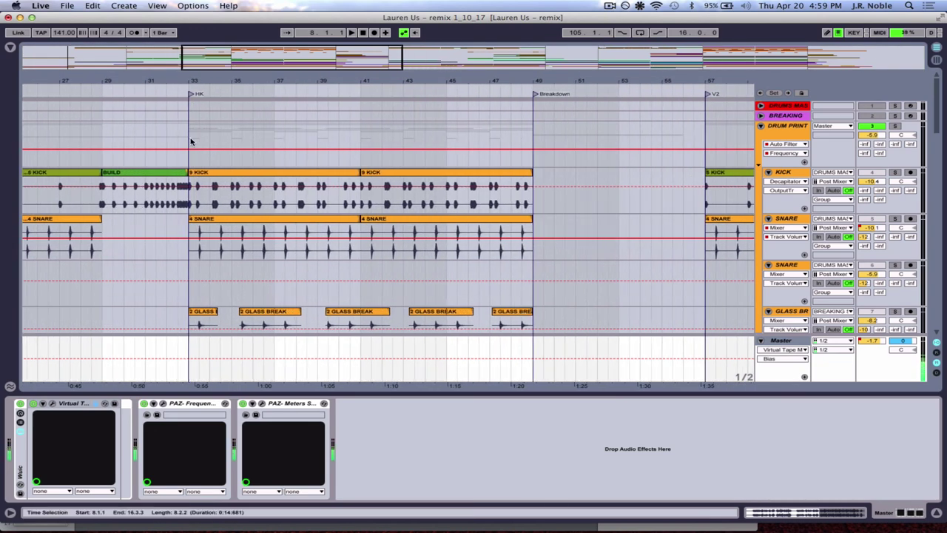
{"action": "left_click", "coordinate": [220, 176]}
{"action": "scroll", "coordinate": [220, 175], "scroll_direction": "down", "scroll_amount": 5}
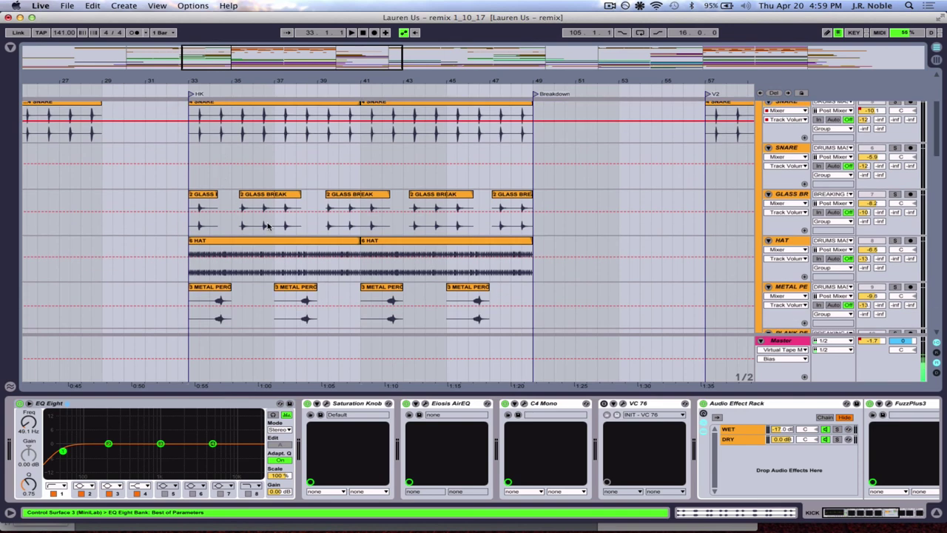
{"action": "left_click", "coordinate": [263, 244]}
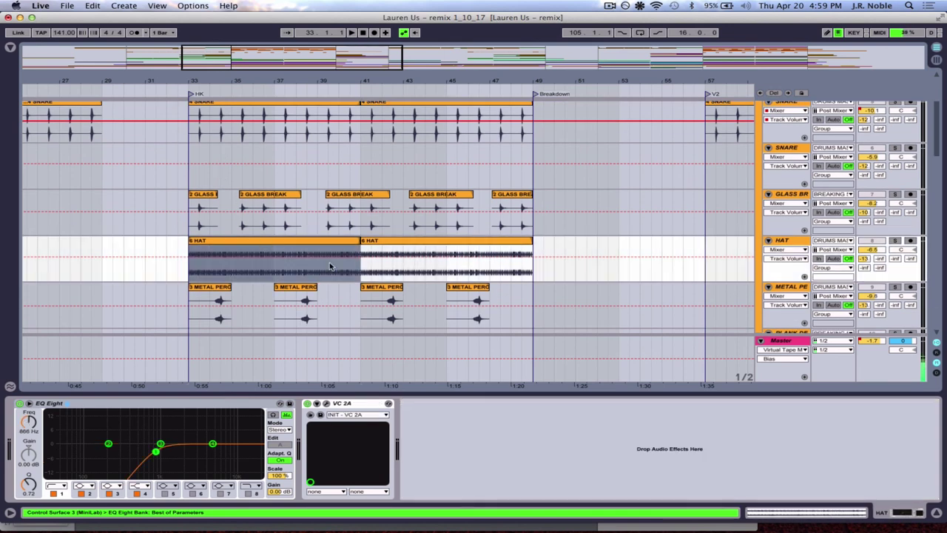
{"action": "key", "text": "0"}
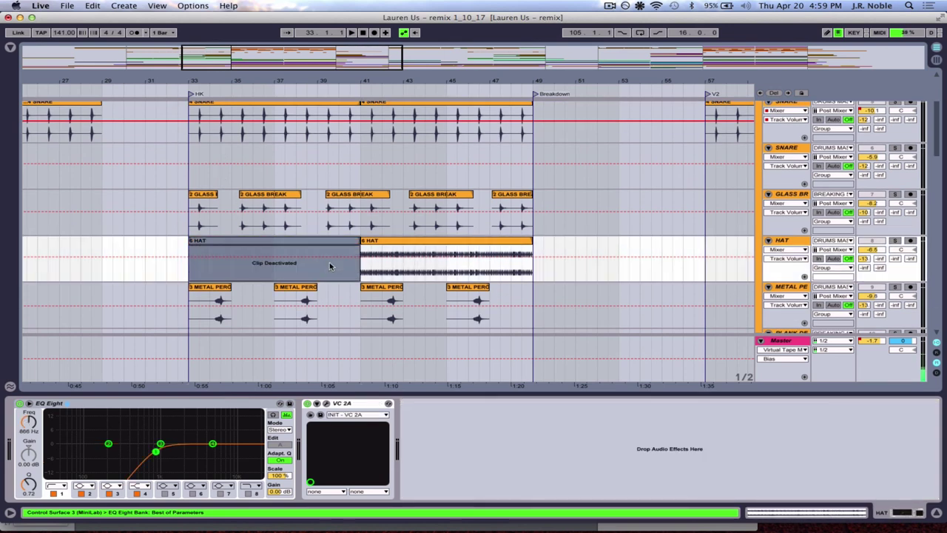
{"action": "left_click", "coordinate": [411, 242]}
{"action": "key", "text": "0"}
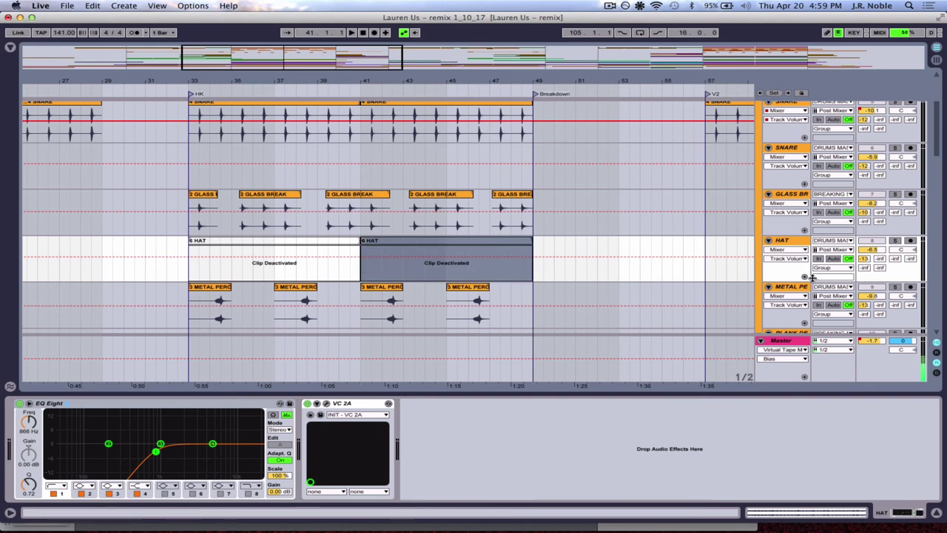
Turn off solo on the 44 Audio track and play the first HK section without the hats.
{"action": "scroll", "coordinate": [321, 159], "scroll_direction": "up", "scroll_amount": 5}
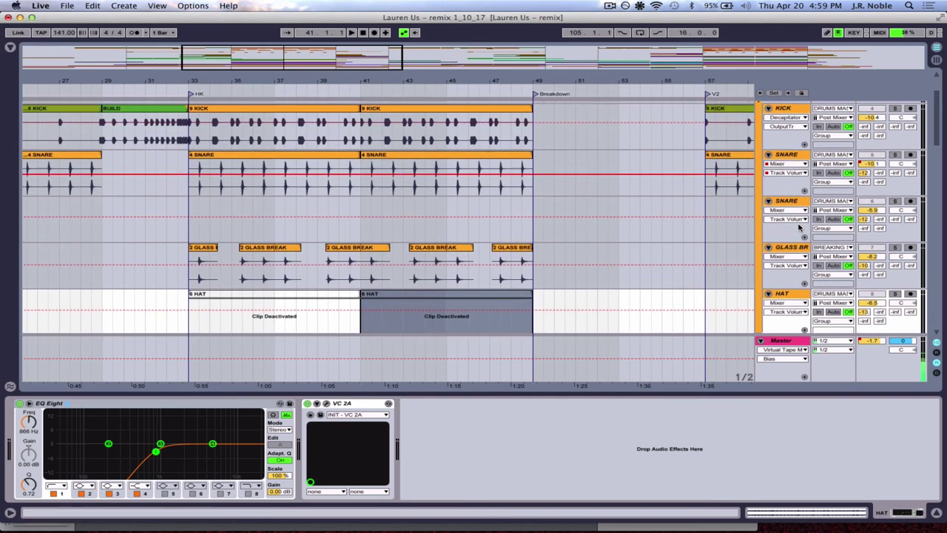
{"action": "left_click", "coordinate": [314, 184]}
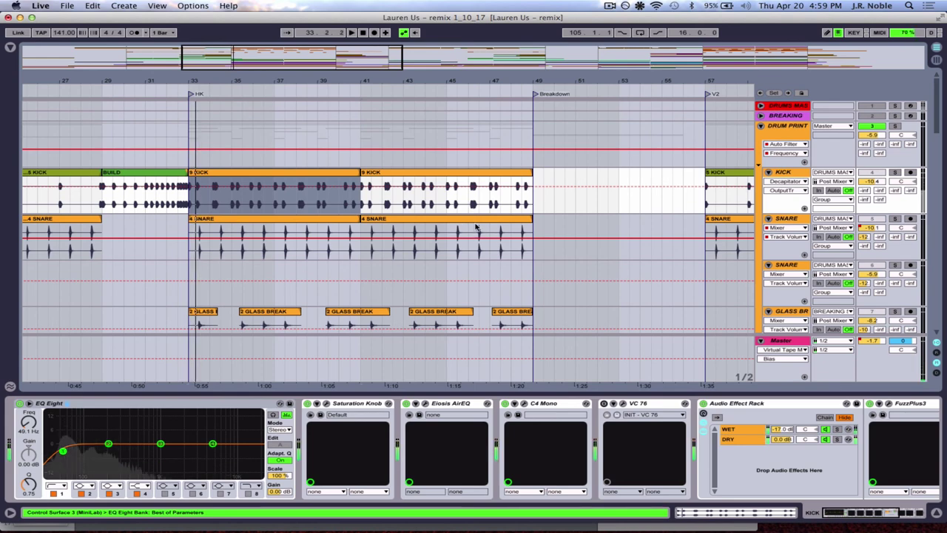
{"action": "scroll", "coordinate": [771, 278], "scroll_direction": "down", "scroll_amount": 10}
{"action": "scroll", "coordinate": [771, 278], "scroll_direction": "down", "scroll_amount": 10}
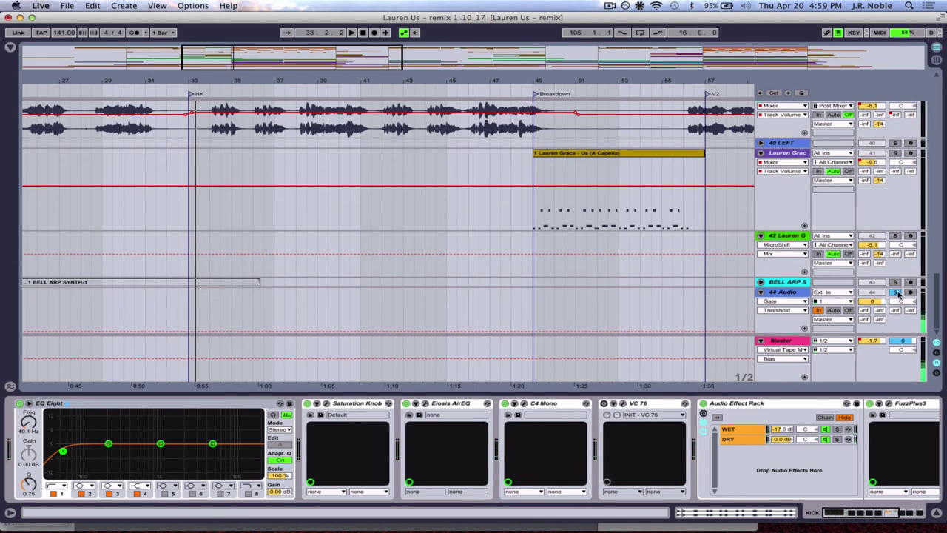
{"action": "scroll", "coordinate": [900, 294], "scroll_direction": "up", "scroll_amount": 4}
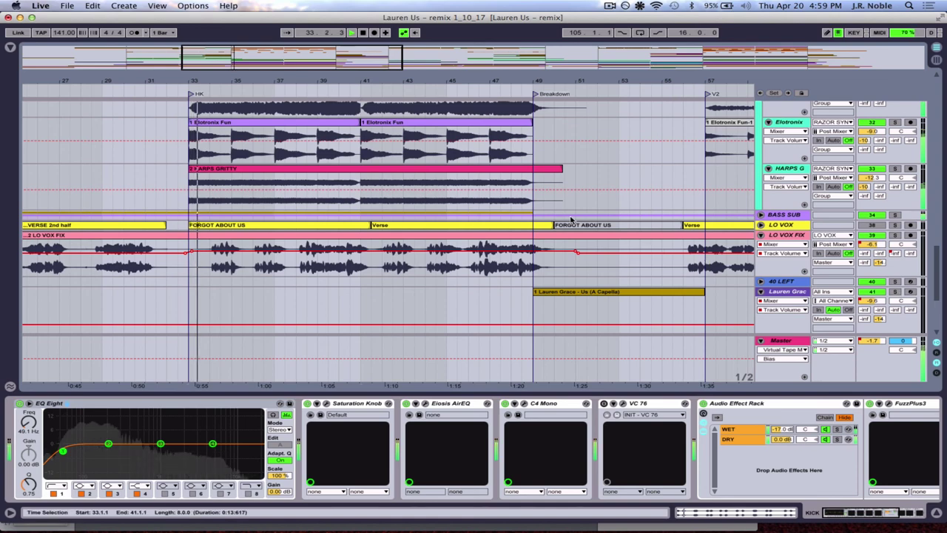
{"action": "scroll", "coordinate": [567, 218], "scroll_direction": "up", "scroll_amount": 10}
{"action": "scroll", "coordinate": [569, 219], "scroll_direction": "up", "scroll_amount": 12}
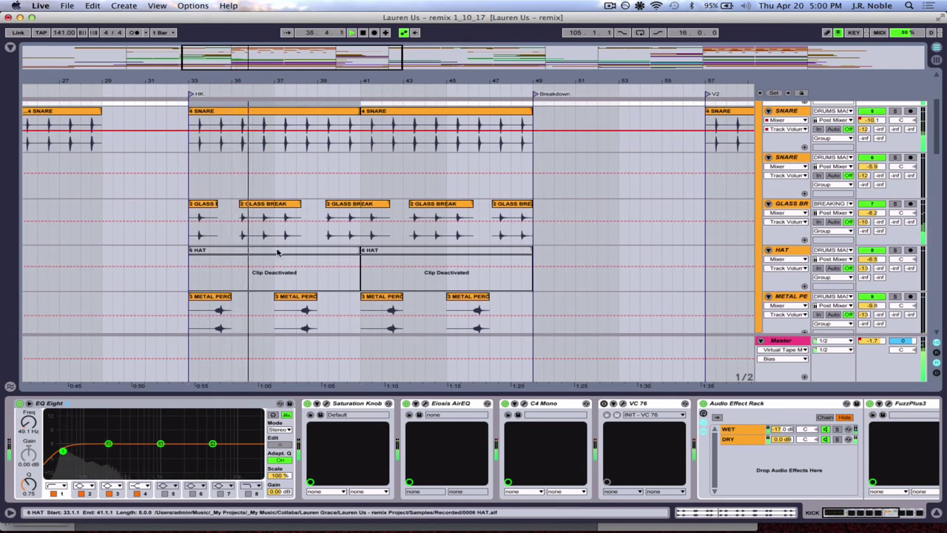
Reactivate the HAT clip at bar 33 and play the first HK section with it.
{"action": "left_click", "coordinate": [379, 250]}
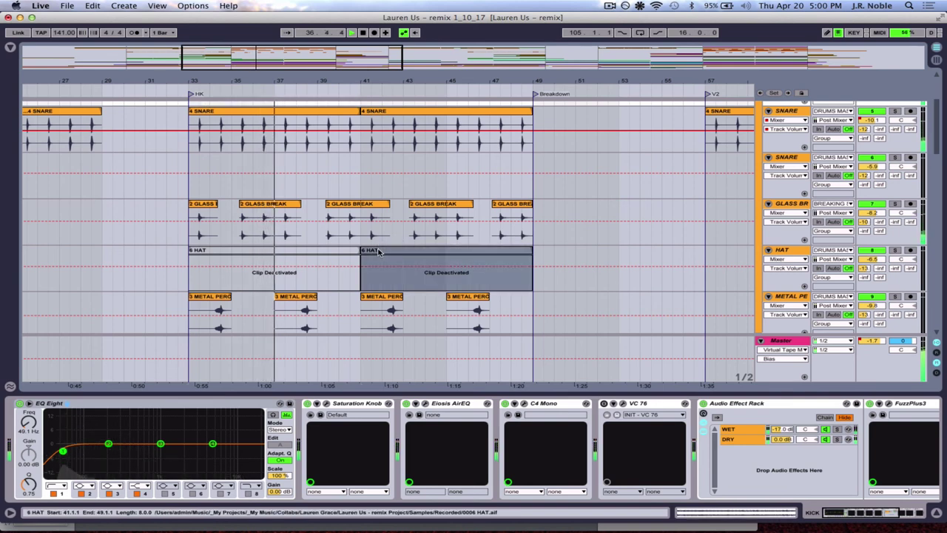
{"action": "left_click", "coordinate": [335, 251]}
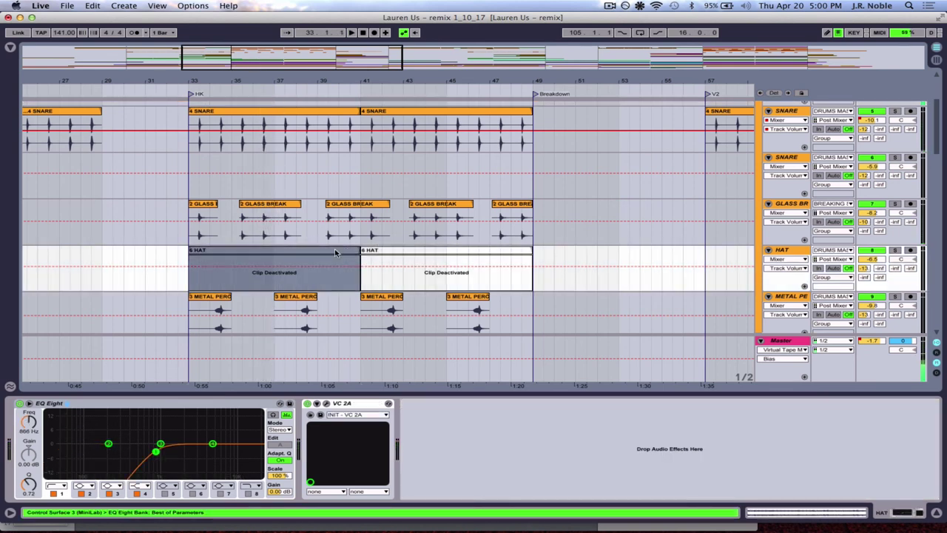
{"action": "key", "text": "0"}
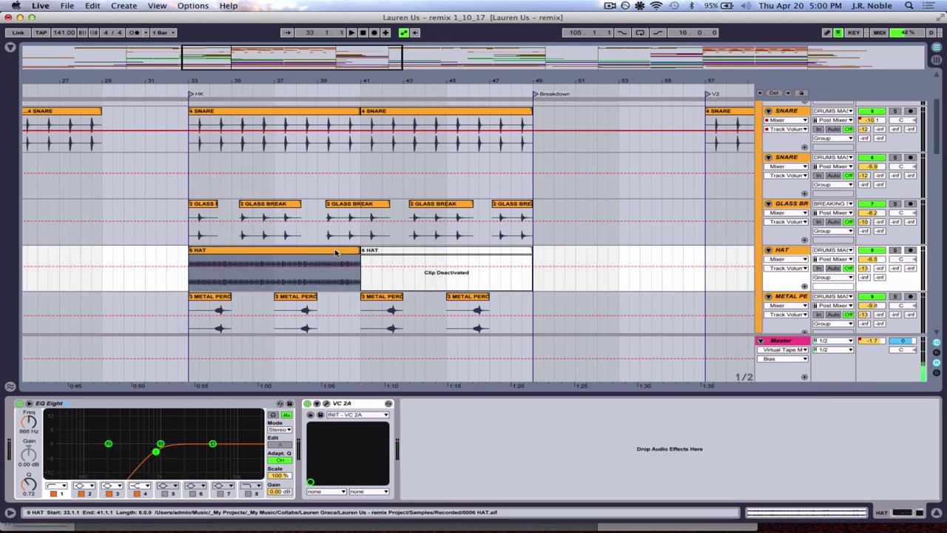
{"action": "key", "text": "space"}
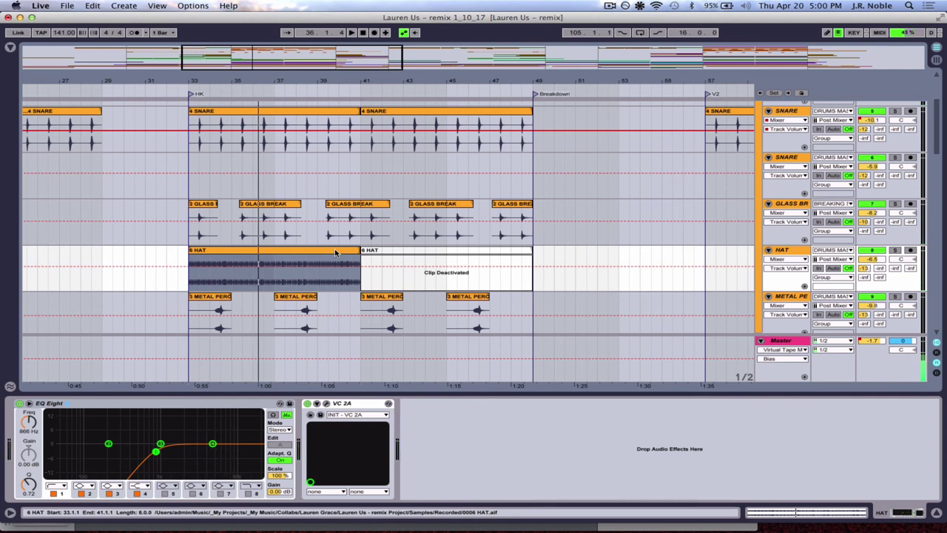
Deactivate the bar 33 HAT clip to hear the hook without it, and reactivate it after playback.
{"action": "key", "text": "0"}
{"action": "key", "text": "space"}
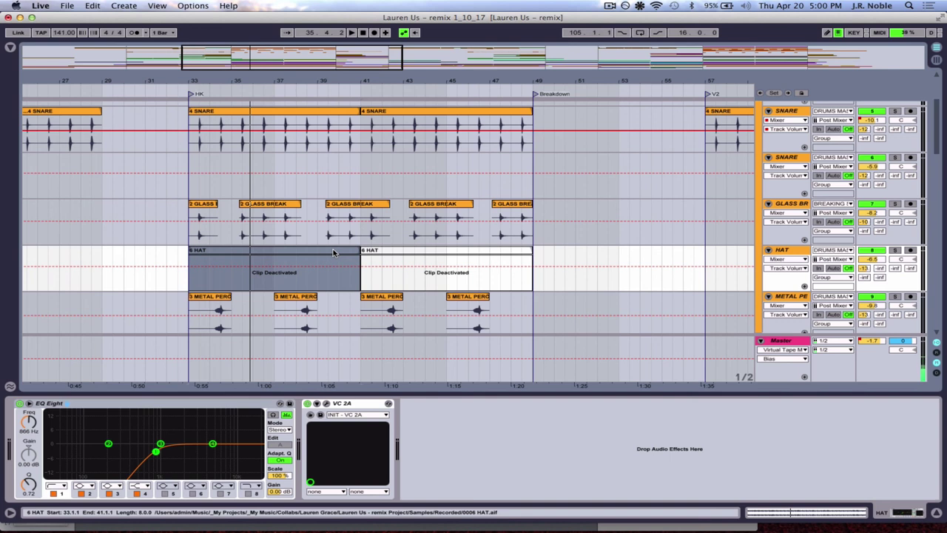
{"action": "key", "text": "0"}
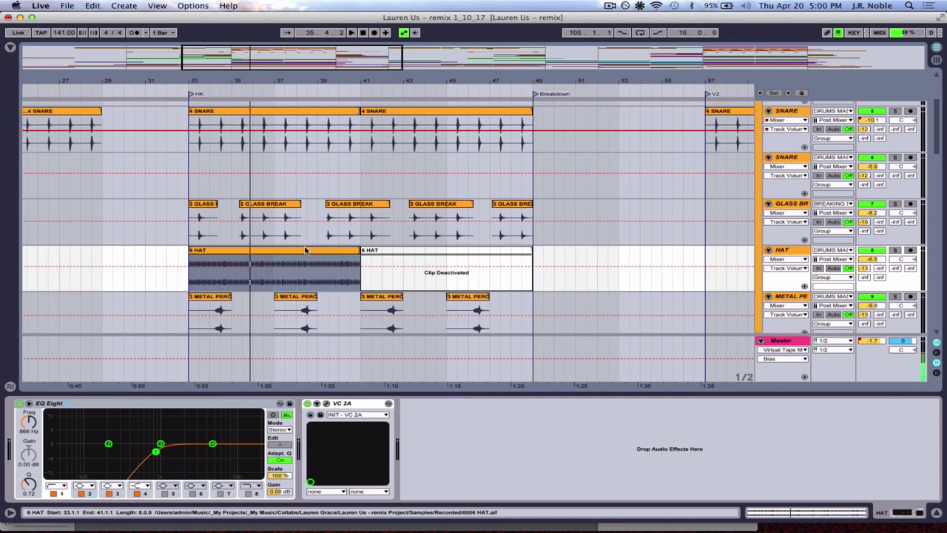
Cut a short section out of the HAT clip just after bar 33 and shorten the first piece to a single hit.
{"action": "left_click_drag", "start_coordinate": [206, 81], "coordinate": [209, 212]}
{"action": "scroll", "coordinate": [193, 289], "scroll_direction": "left", "scroll_amount": 5}
{"action": "left_click_drag", "start_coordinate": [179, 278], "coordinate": [213, 286]}
{"action": "key", "text": "Delete"}
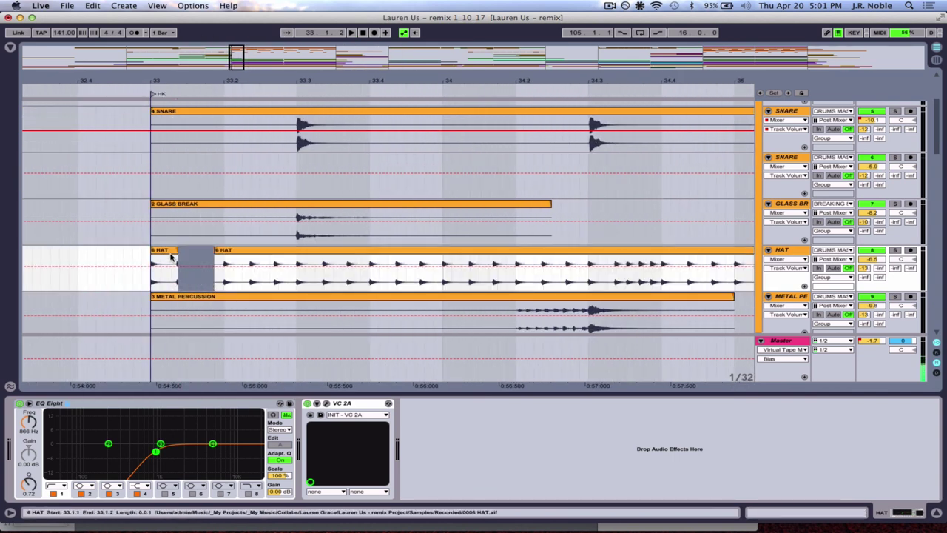
{"action": "left_click_drag", "start_coordinate": [176, 257], "coordinate": [169, 256]}
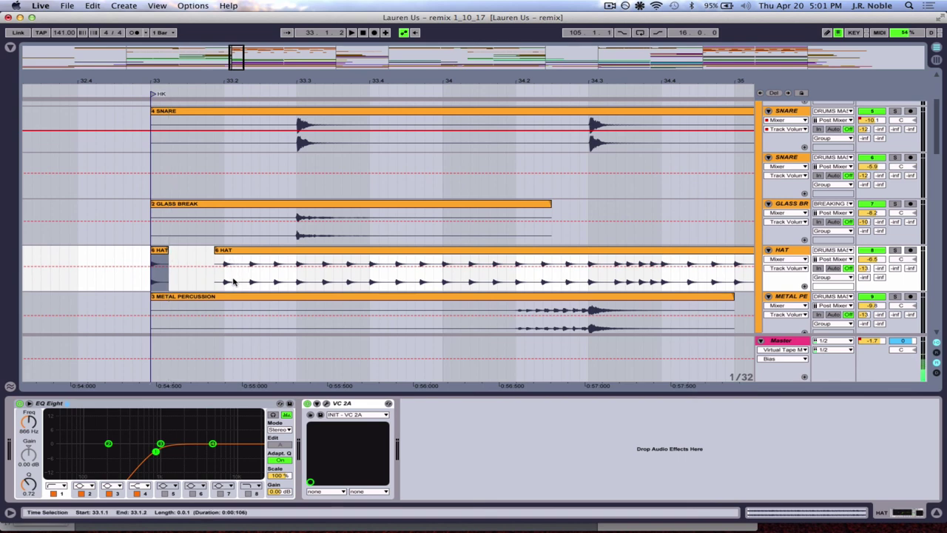
Delete further short sections of the HAT clip up to about 34.2, leaving only isolated hits.
{"action": "left_click_drag", "start_coordinate": [241, 282], "coordinate": [506, 281]}
{"action": "key", "text": "Delete"}
{"action": "key", "text": "Delete"}
{"action": "key", "text": "Delete"}
{"action": "key", "text": "Delete"}
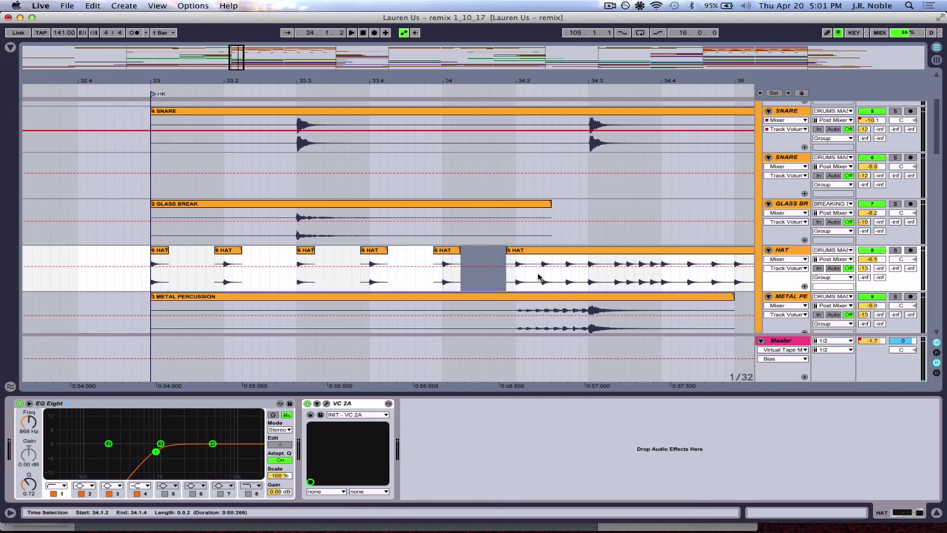
Play the thinned HAT pattern from bar 33, try deleting its first hit and undo that deletion.
{"action": "left_click", "coordinate": [162, 251]}
{"action": "key", "text": "space"}
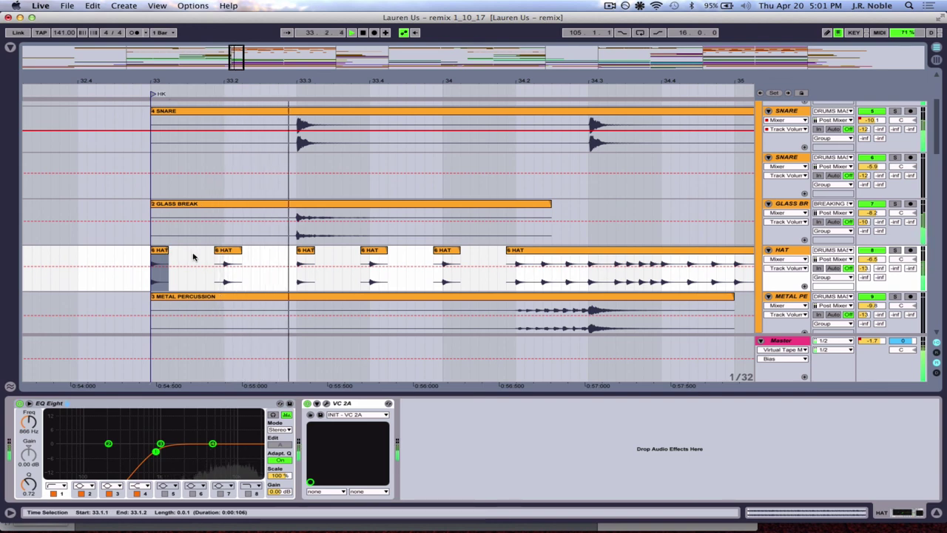
{"action": "key", "text": "space"}
{"action": "key", "text": "Delete"}
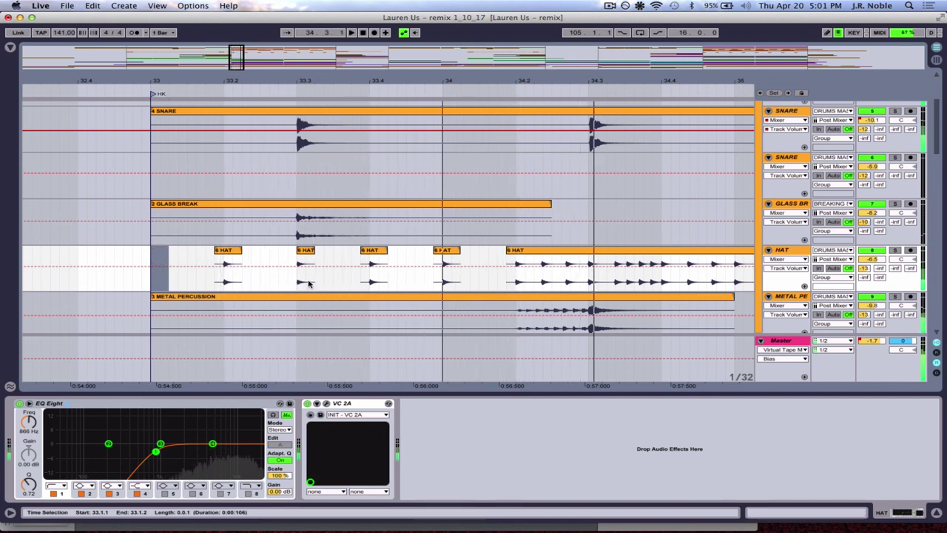
{"action": "key", "text": "super+z"}
Copy the first HAT hit into the gaps before and after the second hit and play the pattern from bar 33.
{"action": "left_click", "coordinate": [163, 251]}
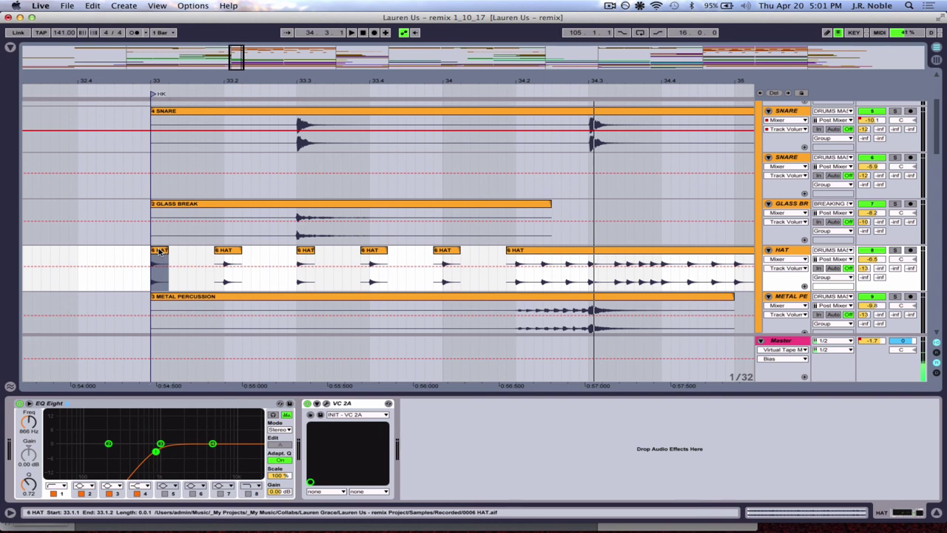
{"action": "mouse_move", "coordinate": [163, 252]}
{"action": "left_mouse_down"}
{"action": "mouse_move", "coordinate": [271, 256]}
{"action": "mouse_move", "coordinate": [261, 255]}
{"action": "left_mouse_up"}
{"action": "left_click", "coordinate": [162, 252]}
{"action": "key", "text": "space"}
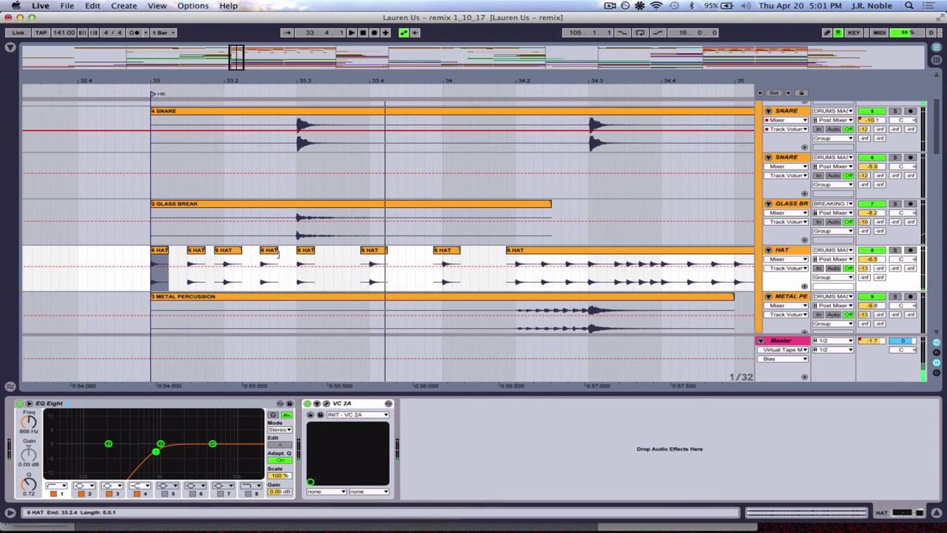
Duplicate the half-bar HAT pattern starting at bar 33 onto the following half bar and play it back.
{"action": "left_click", "coordinate": [294, 257], "text": "shift"}
{"action": "key", "text": "super+d"}
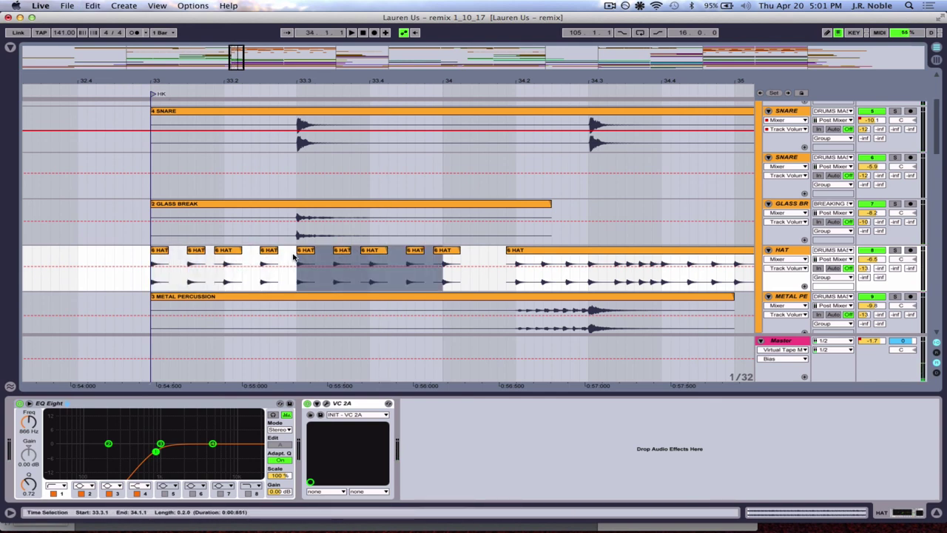
{"action": "left_click", "coordinate": [153, 252]}
{"action": "key", "text": "space"}
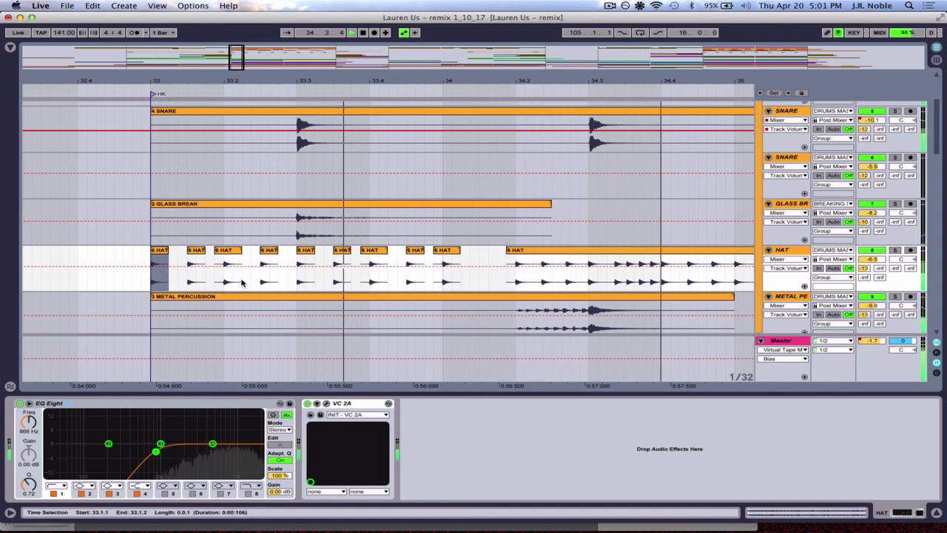
{"action": "key", "text": "space"}
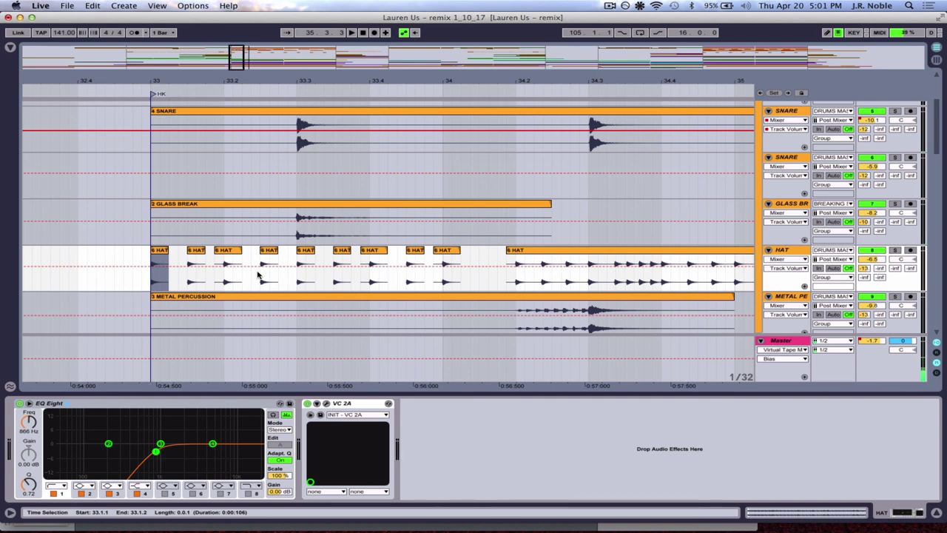
Undo all the HAT cuts, trims and copies to restore the continuous clip at bar 33.
{"action": "key", "text": "super+z"}
{"action": "key", "text": "super+z"}
{"action": "key", "text": "super+z"}
{"action": "key", "text": "super+z"}
{"action": "key", "text": "super+z"}
{"action": "key", "text": "super+z"}
{"action": "key", "text": "super+z"}
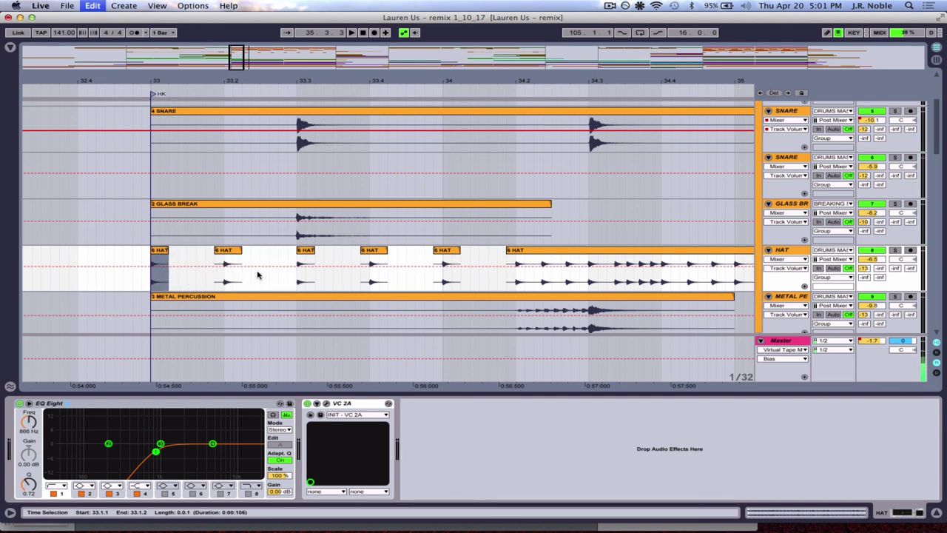
{"action": "key", "text": "super+z"}
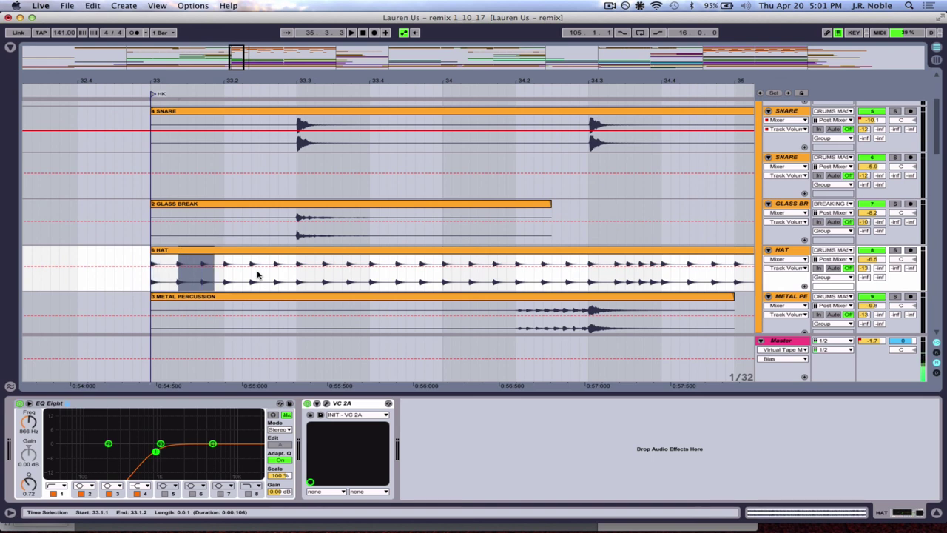
Reactivate the HAT clip at bar 41 and display the whole arrangement from intro to outro.
{"action": "left_click_drag", "start_coordinate": [269, 81], "coordinate": [271, 75]}
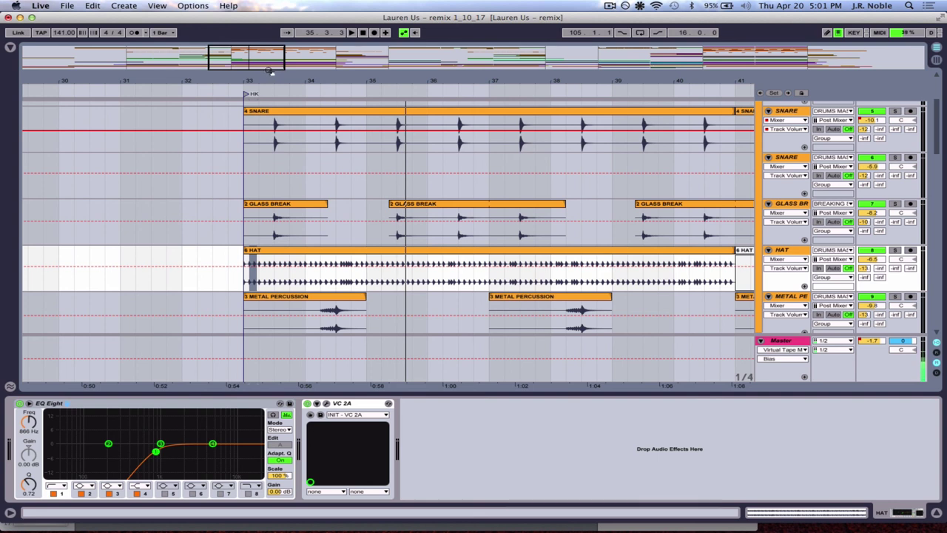
{"action": "left_click_drag", "start_coordinate": [284, 80], "coordinate": [281, 79]}
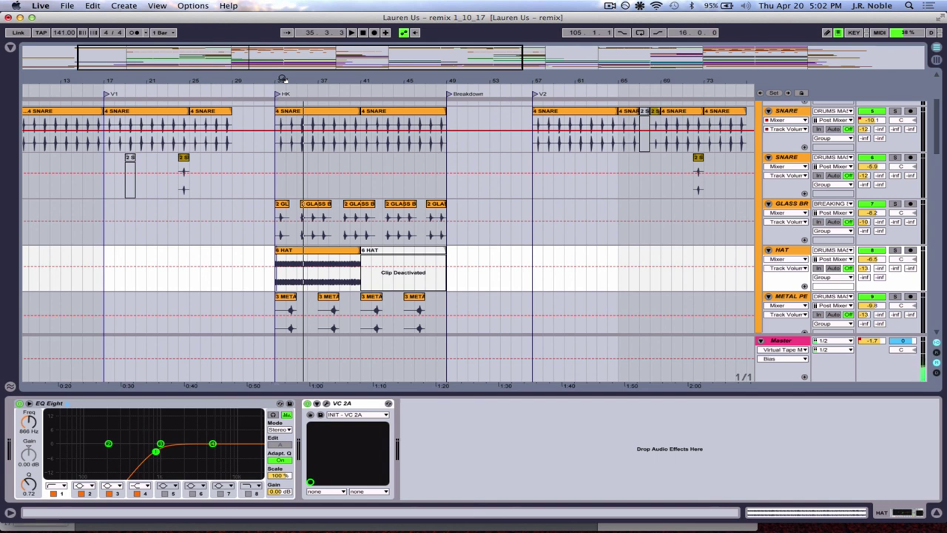
{"action": "left_click", "coordinate": [384, 254]}
{"action": "key", "text": "0"}
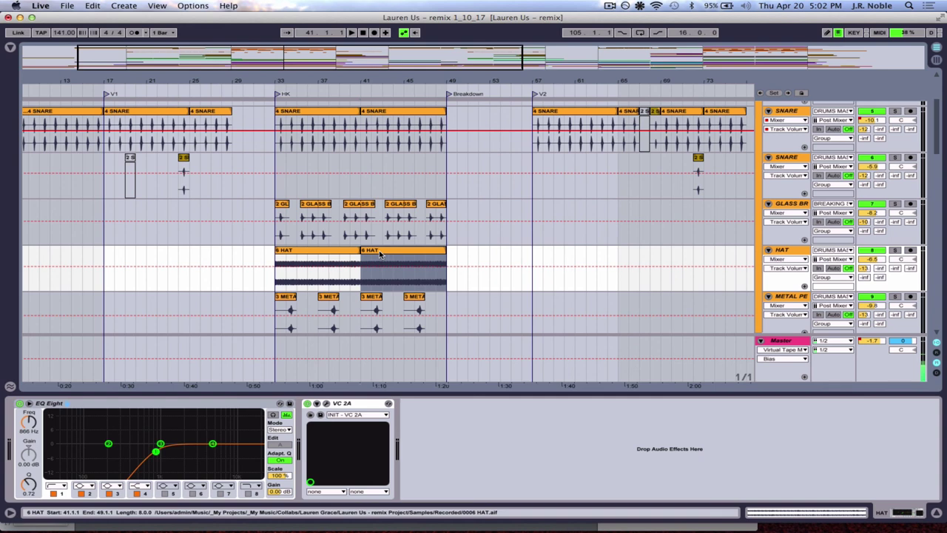
{"action": "left_click_drag", "start_coordinate": [303, 84], "coordinate": [206, 83]}
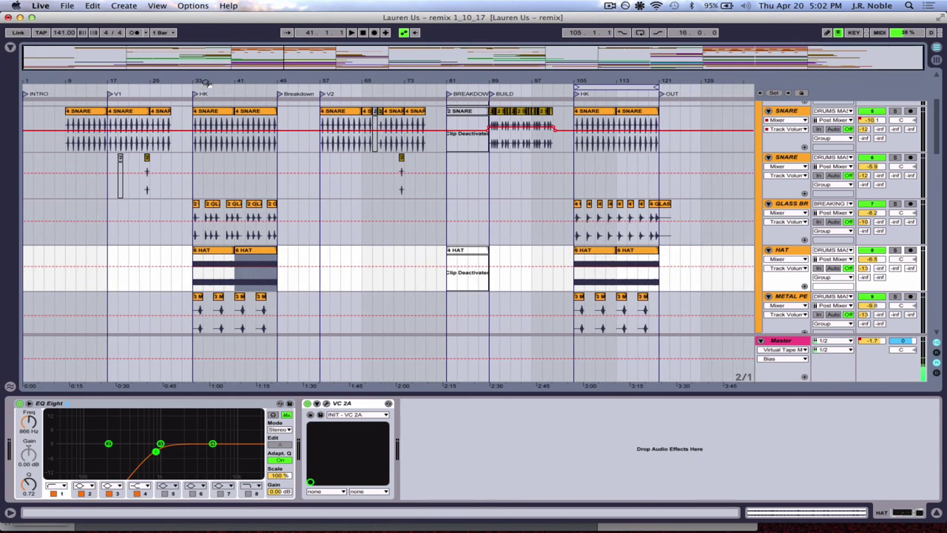